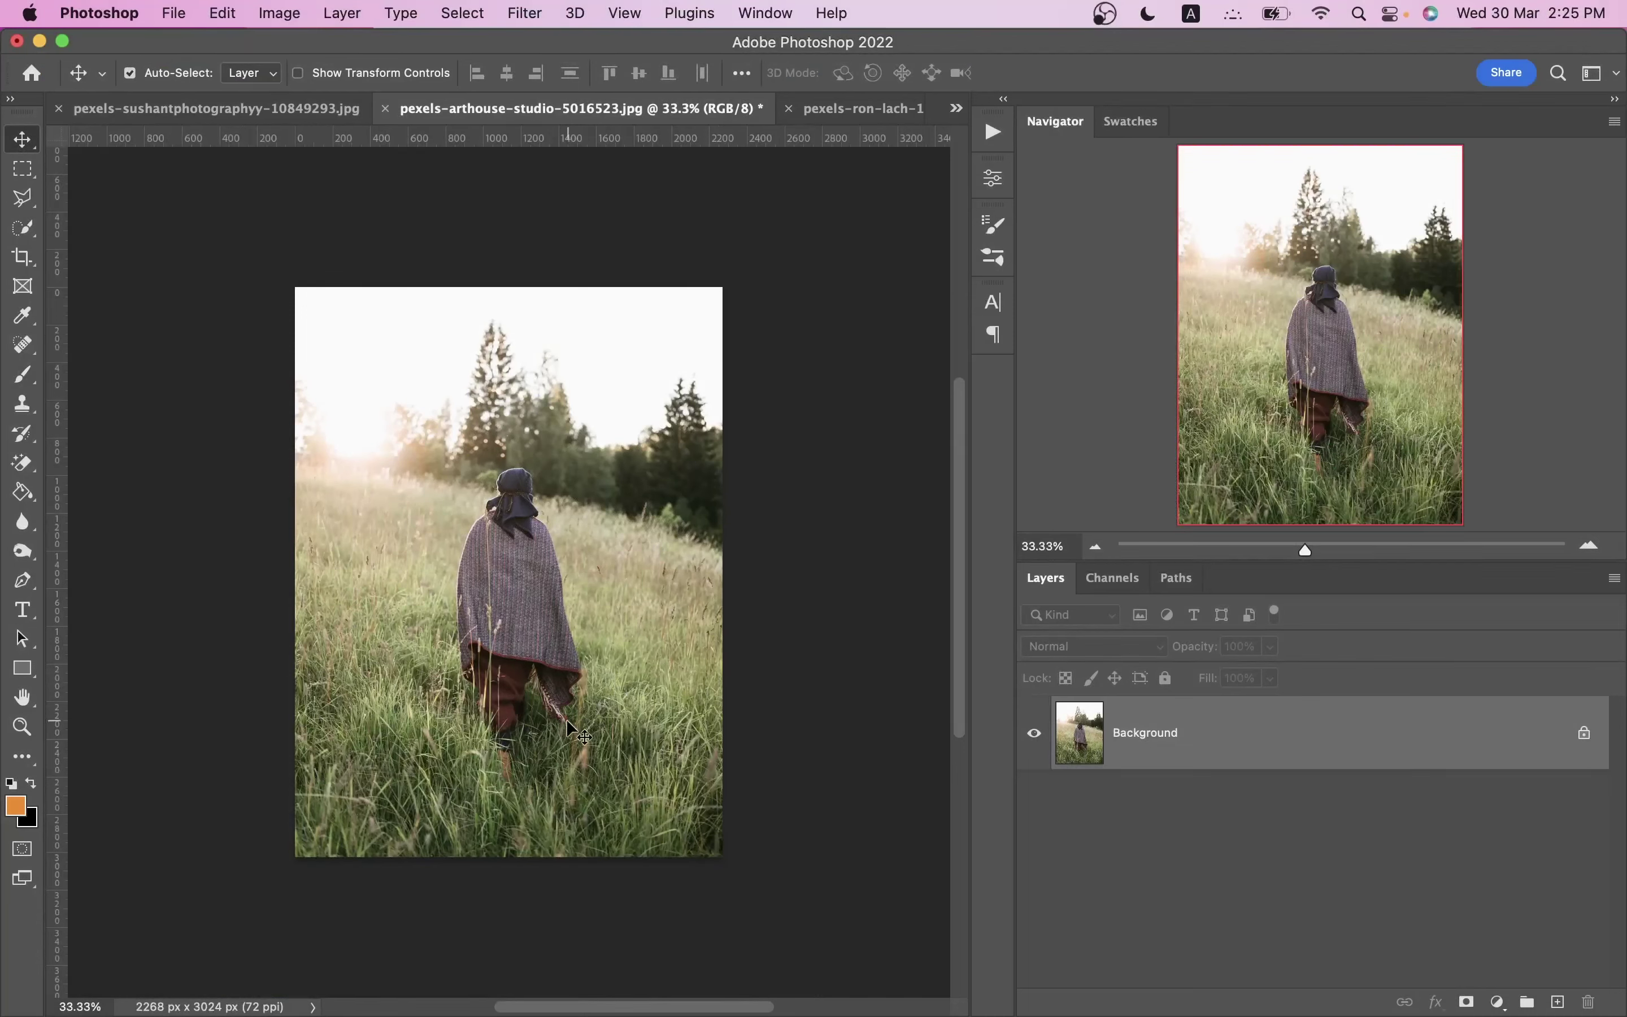
# Step: Duplicate Background, make the copy a Smart Object, and launch the Camera Raw Filter on it
pyautogui.moveTo(1442, 762)
pyautogui.mouseDown()
pyautogui.moveTo(1534, 1000)
pyautogui.moveTo(1557, 1001)
pyautogui.mouseUp()
pyautogui.rightClick(1298, 727)
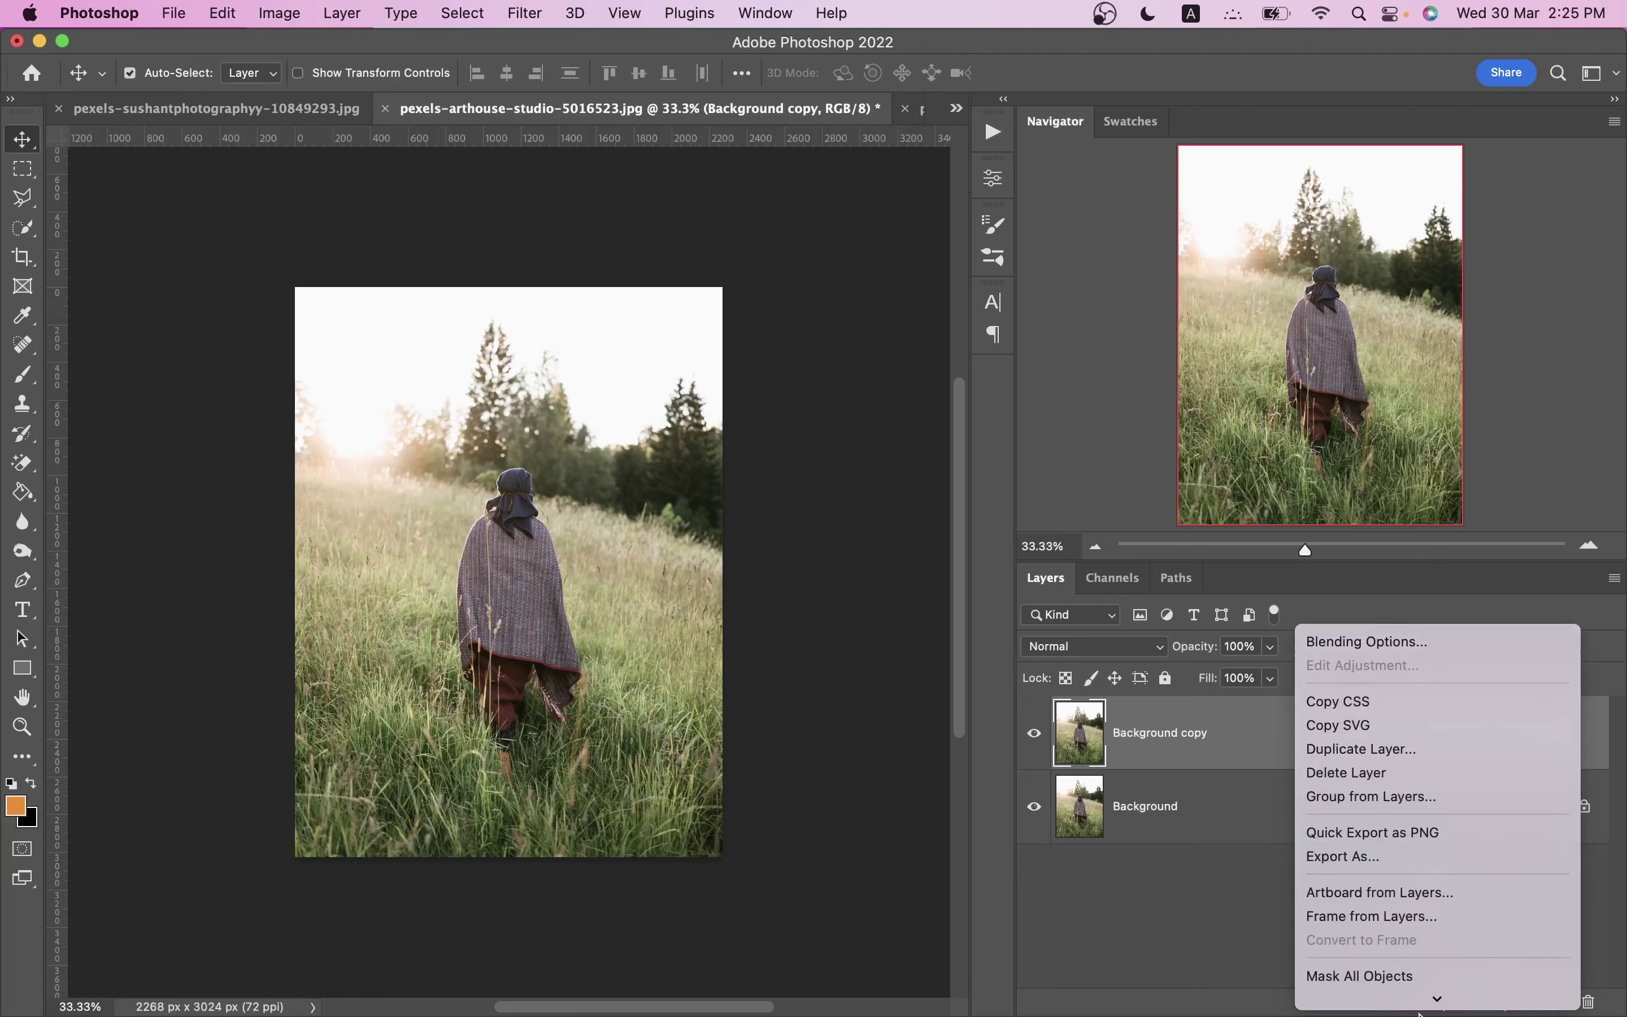
pyautogui.click(1407, 940)
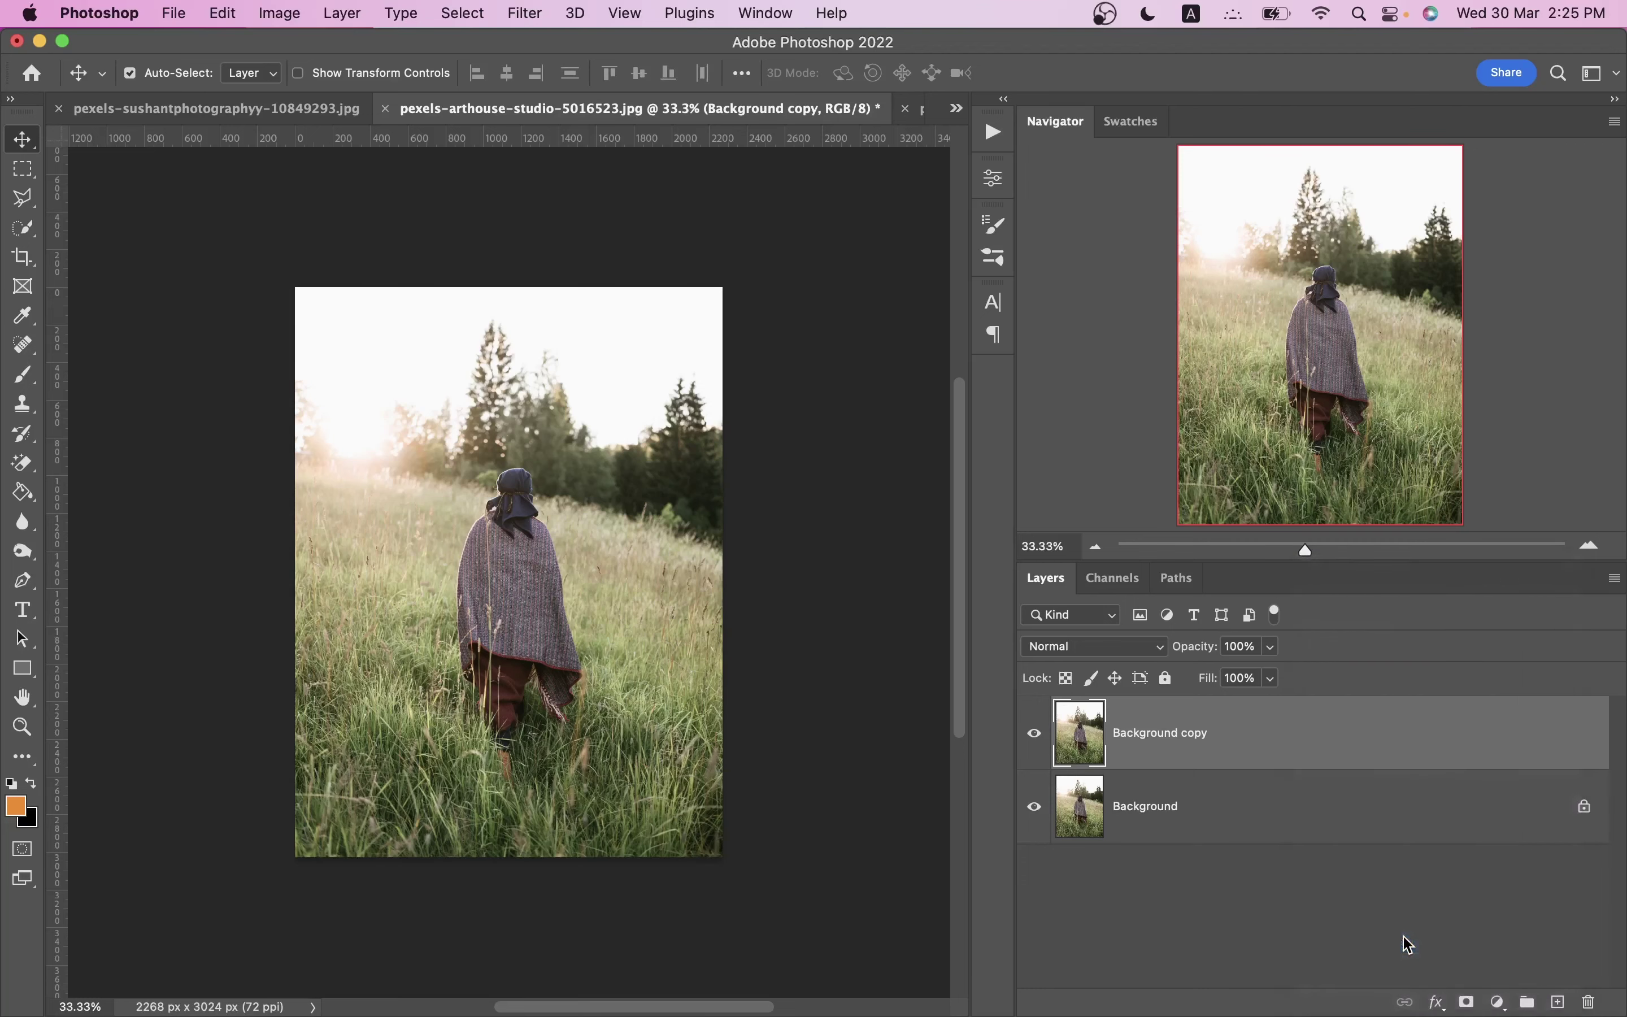
pyautogui.click(524, 14)
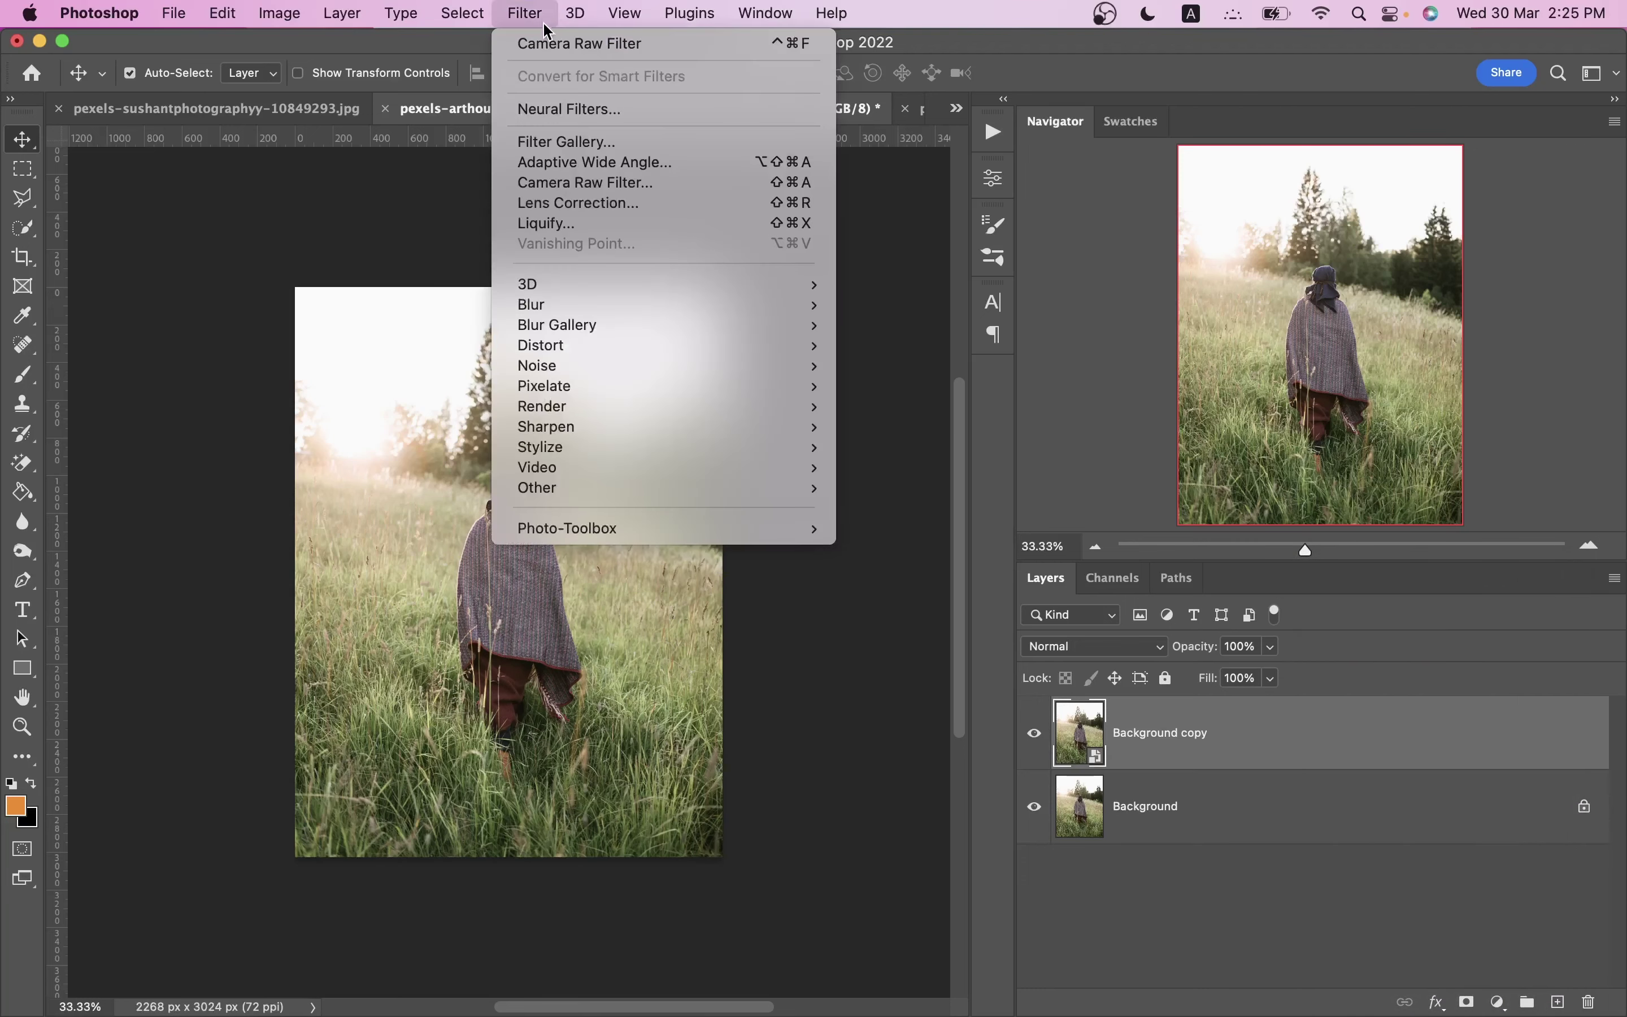
pyautogui.click(571, 191)
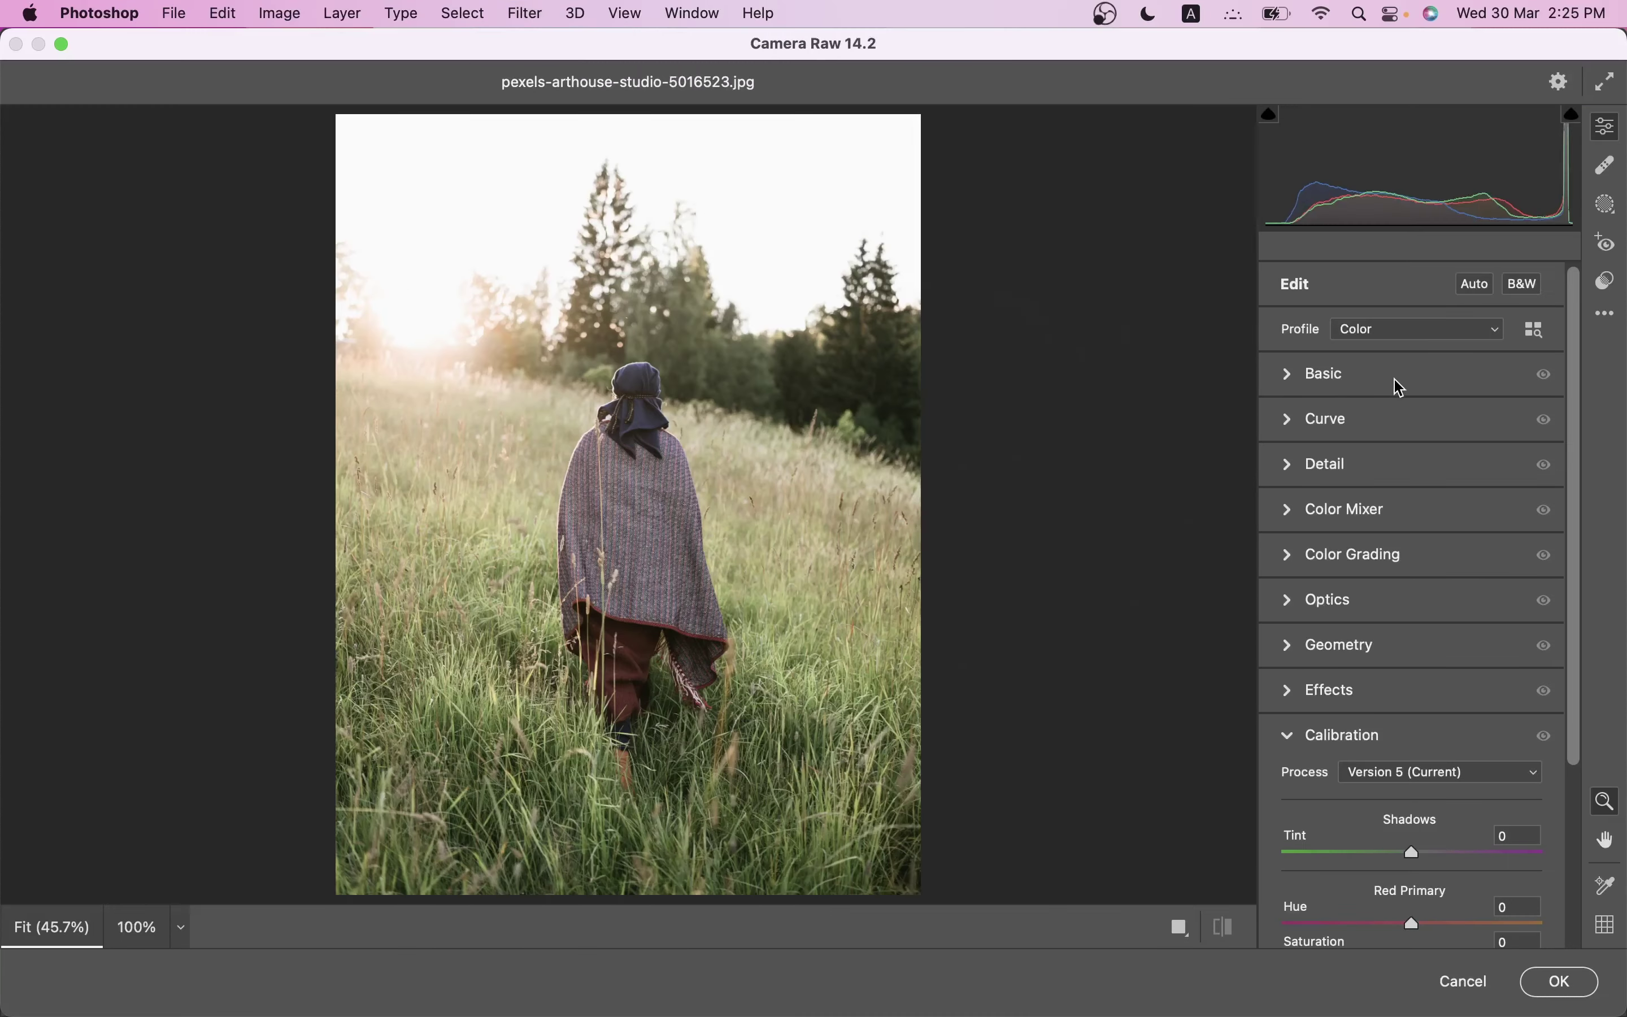
# Step: Show the Before/After view and set Basic Tint +1 and Exposure +0.05
pyautogui.click(1397, 380)
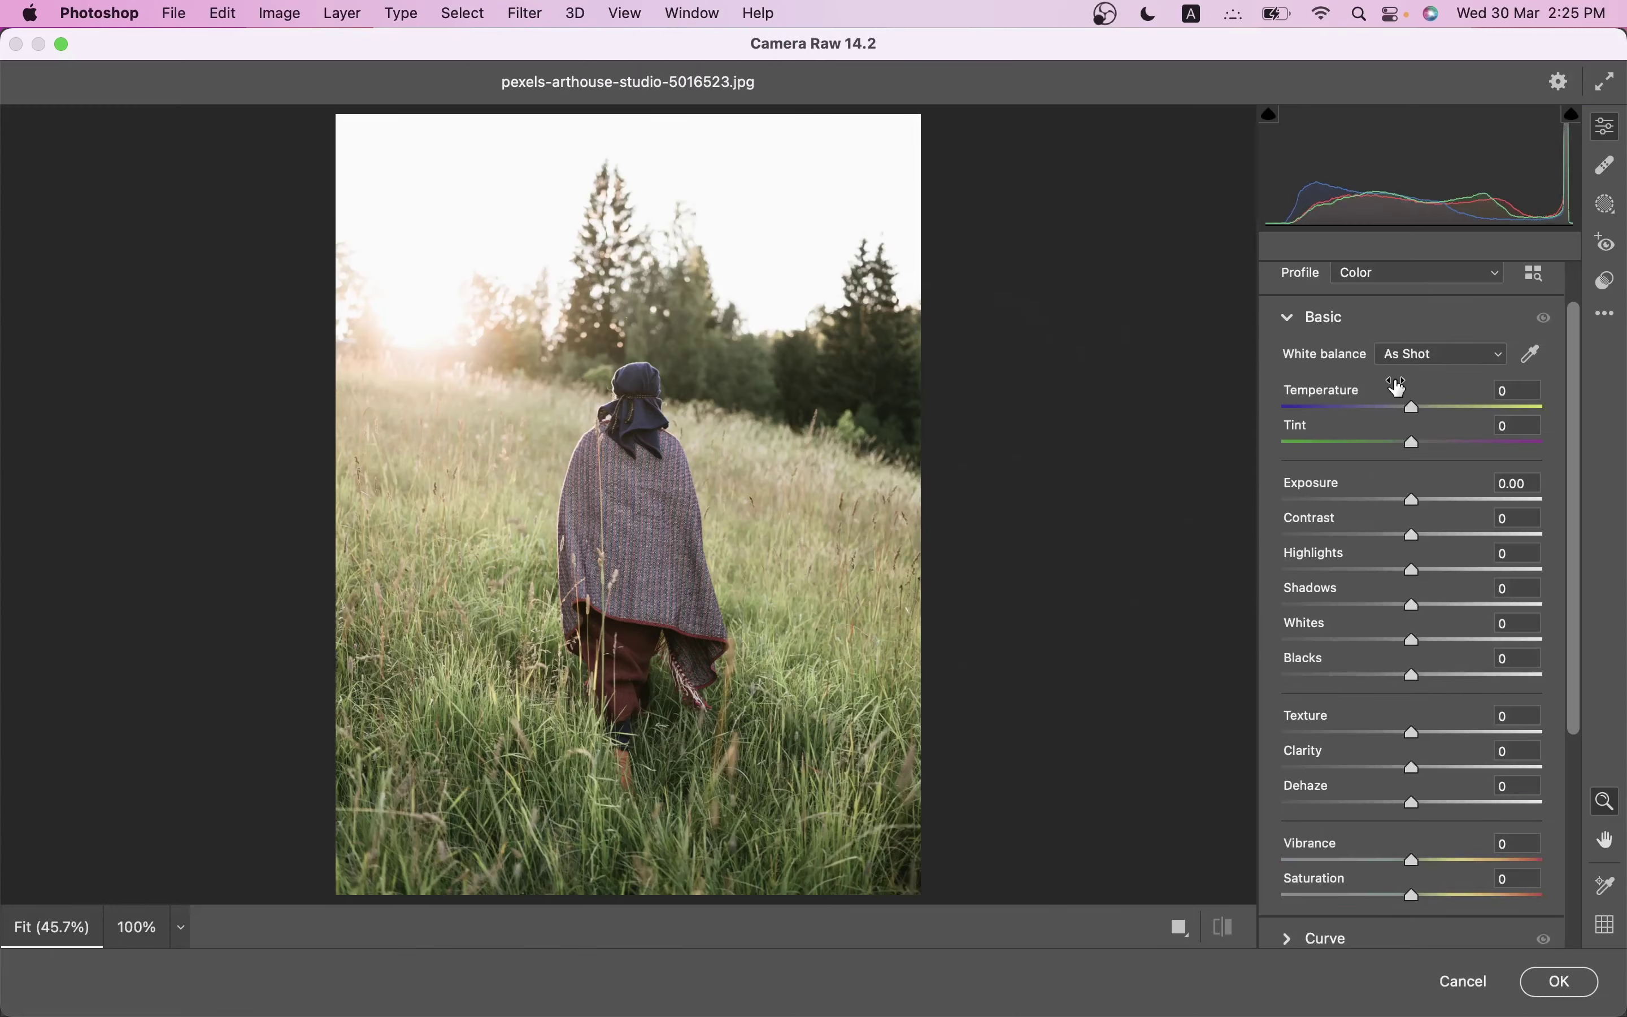
pyautogui.press('q')
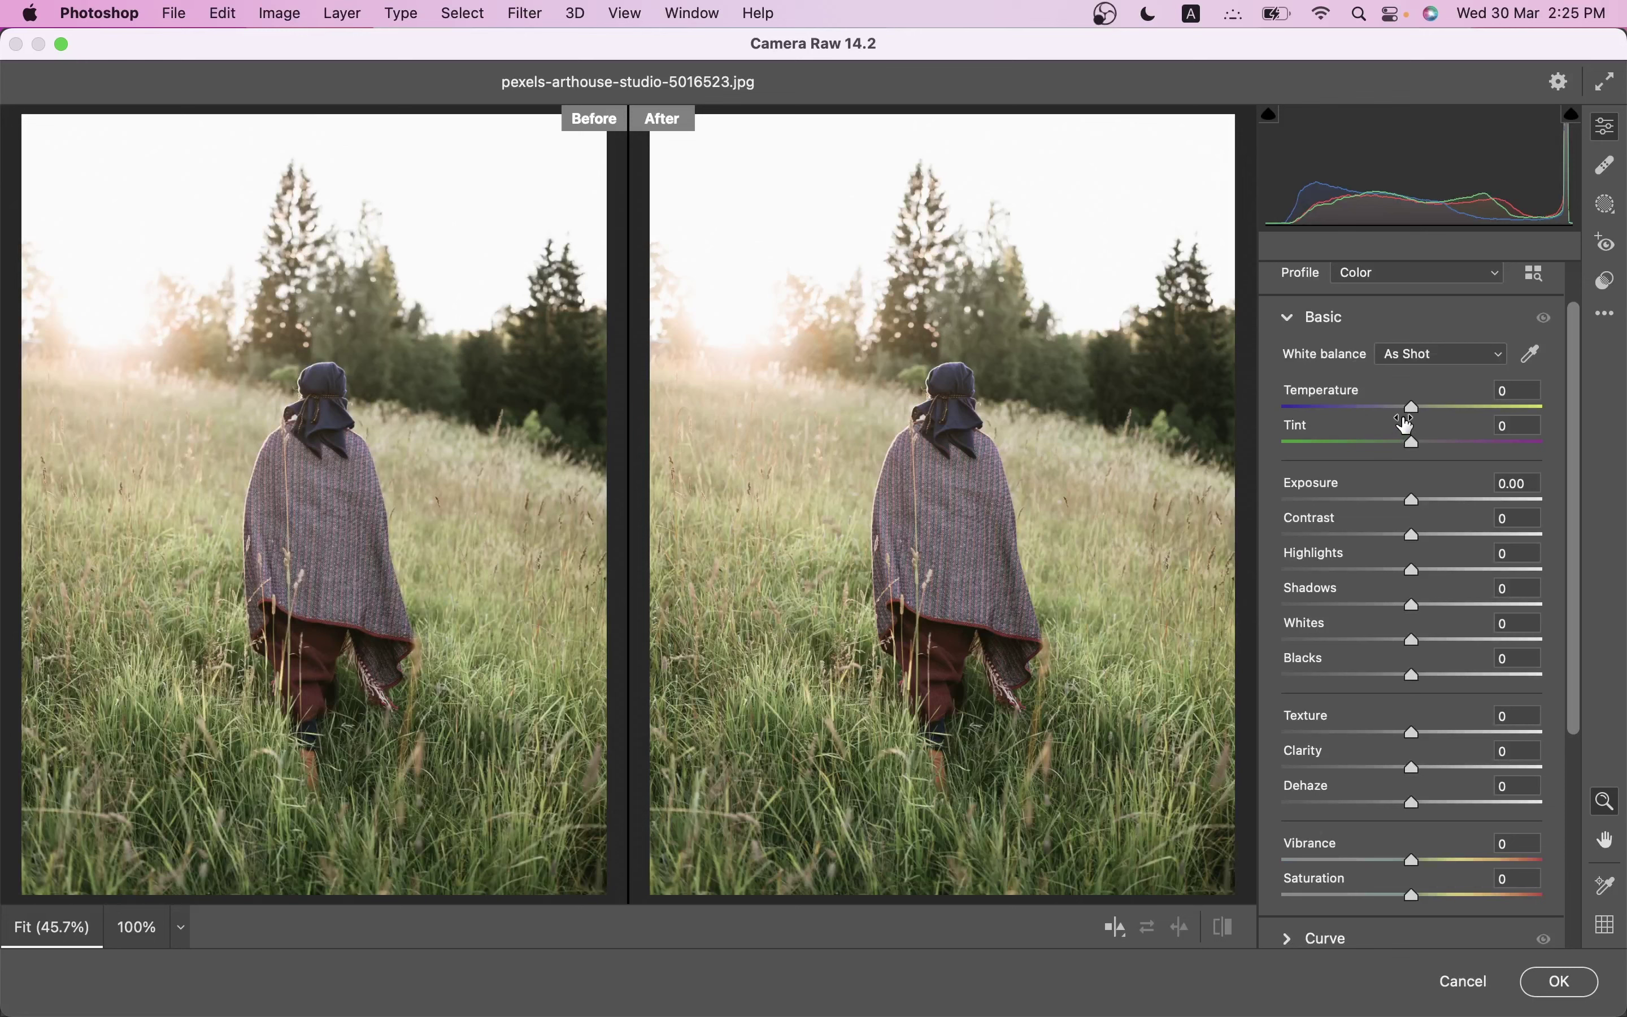
pyautogui.click(1418, 440)
pyautogui.click(1415, 500)
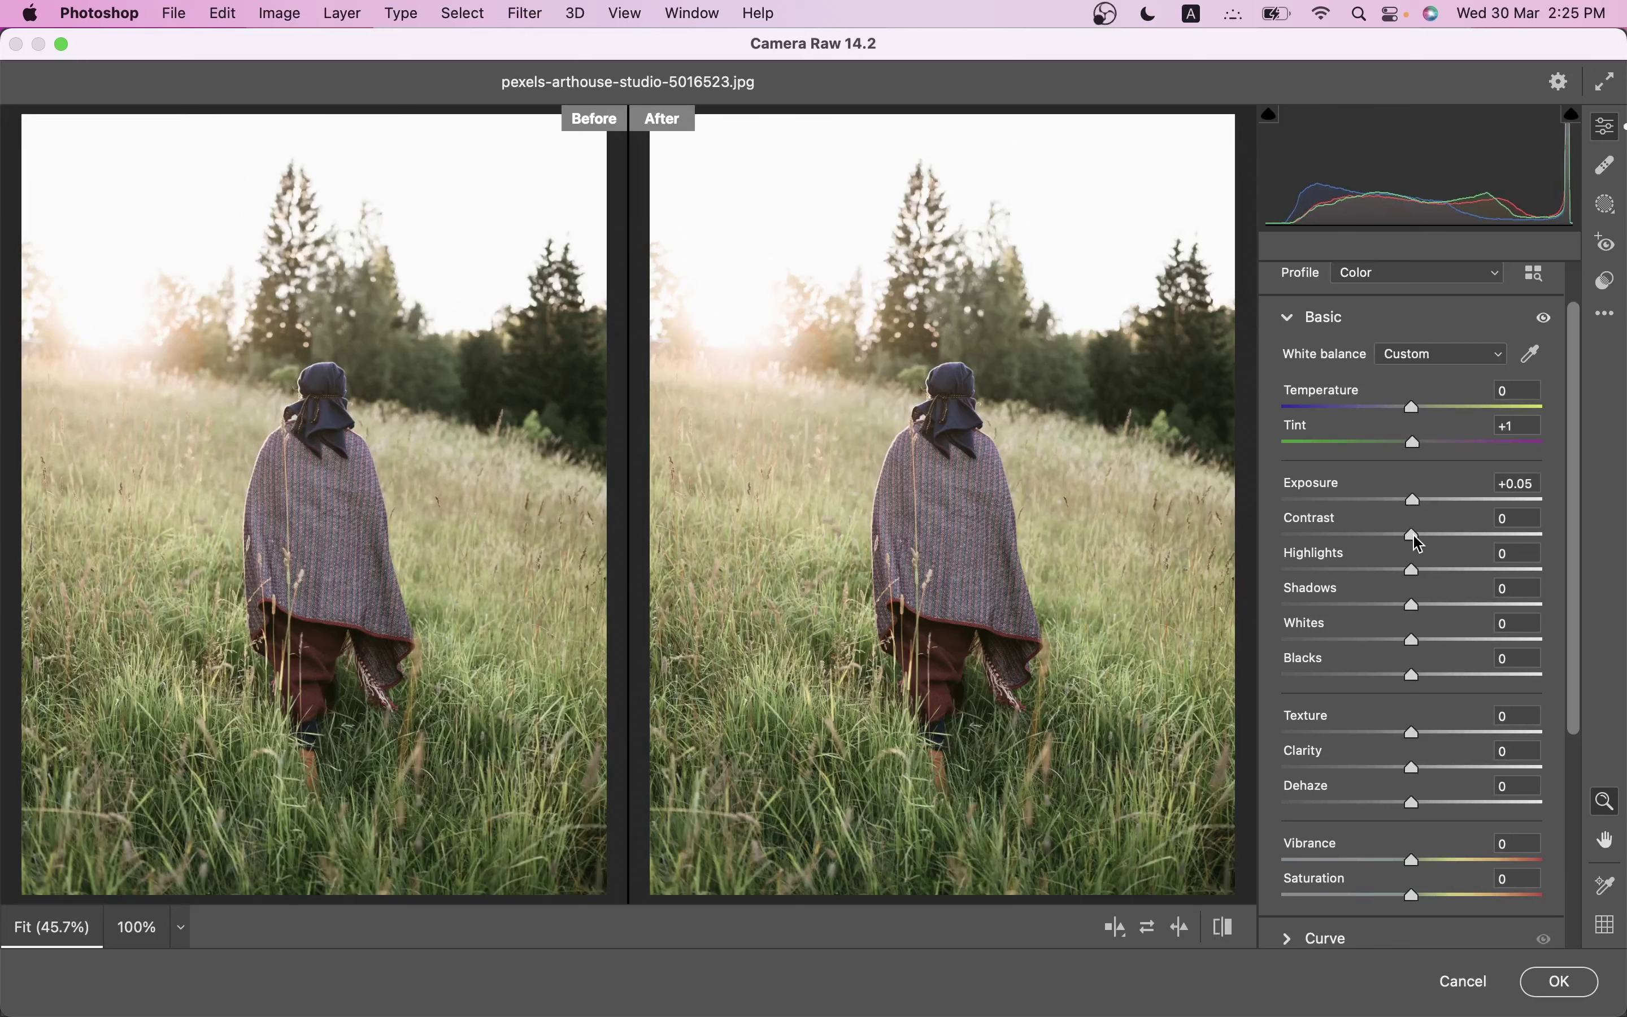
# Step: Set Highlights -100, Shadows -21, Whites -35, Blacks -2 and Texture +8
pyautogui.moveTo(1413, 570); pyautogui.dragTo(1255, 592)
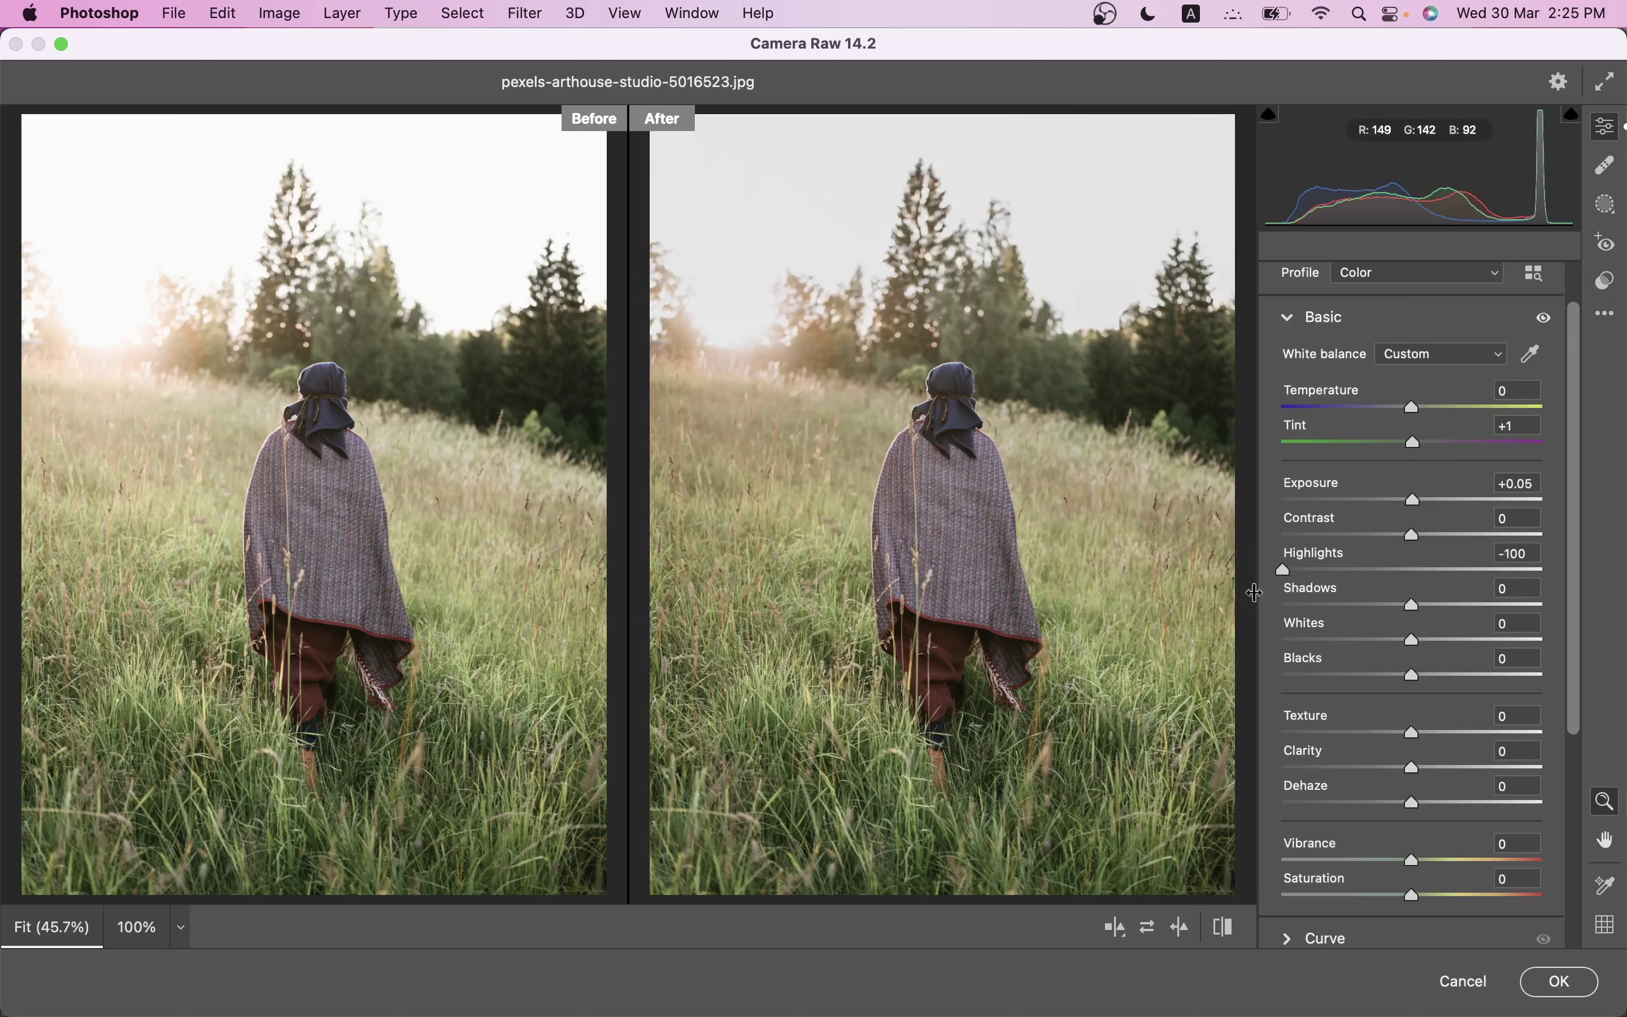
pyautogui.moveTo(1412, 606); pyautogui.dragTo(1385, 606)
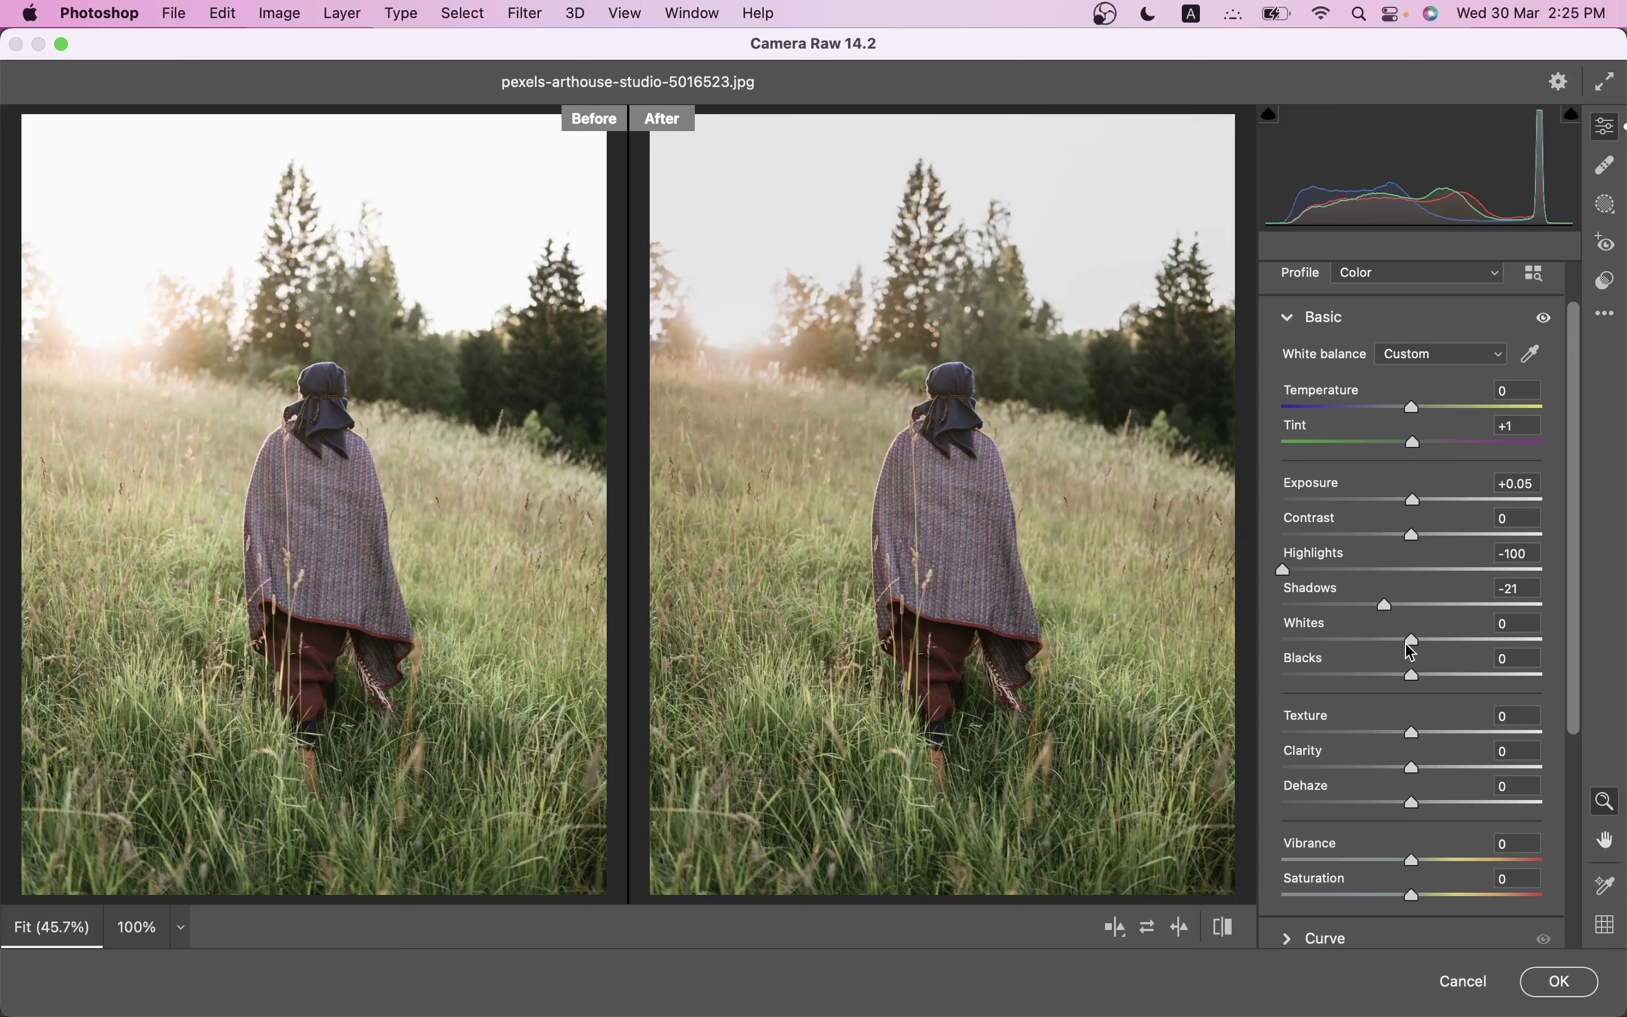
pyautogui.moveTo(1414, 643); pyautogui.dragTo(1371, 643)
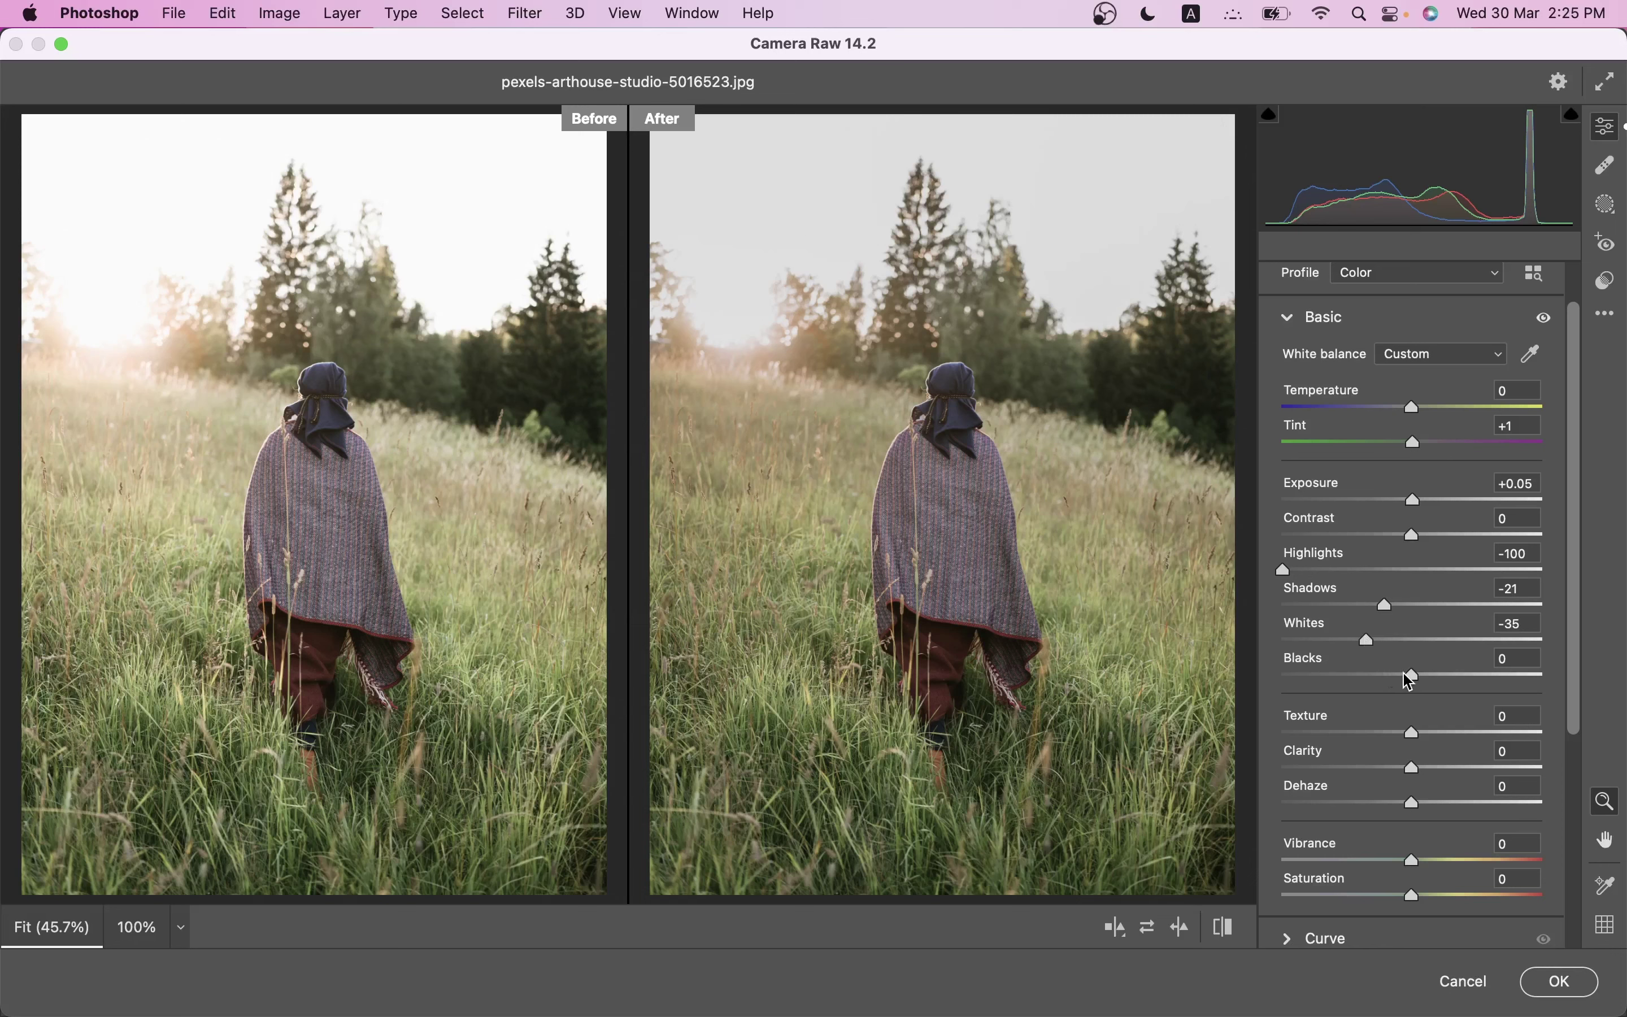
pyautogui.moveTo(1404, 672); pyautogui.dragTo(1403, 673)
pyautogui.moveTo(1418, 733); pyautogui.dragTo(1427, 732)
pyautogui.moveTo(1581, 357); pyautogui.dragTo(1581, 578)
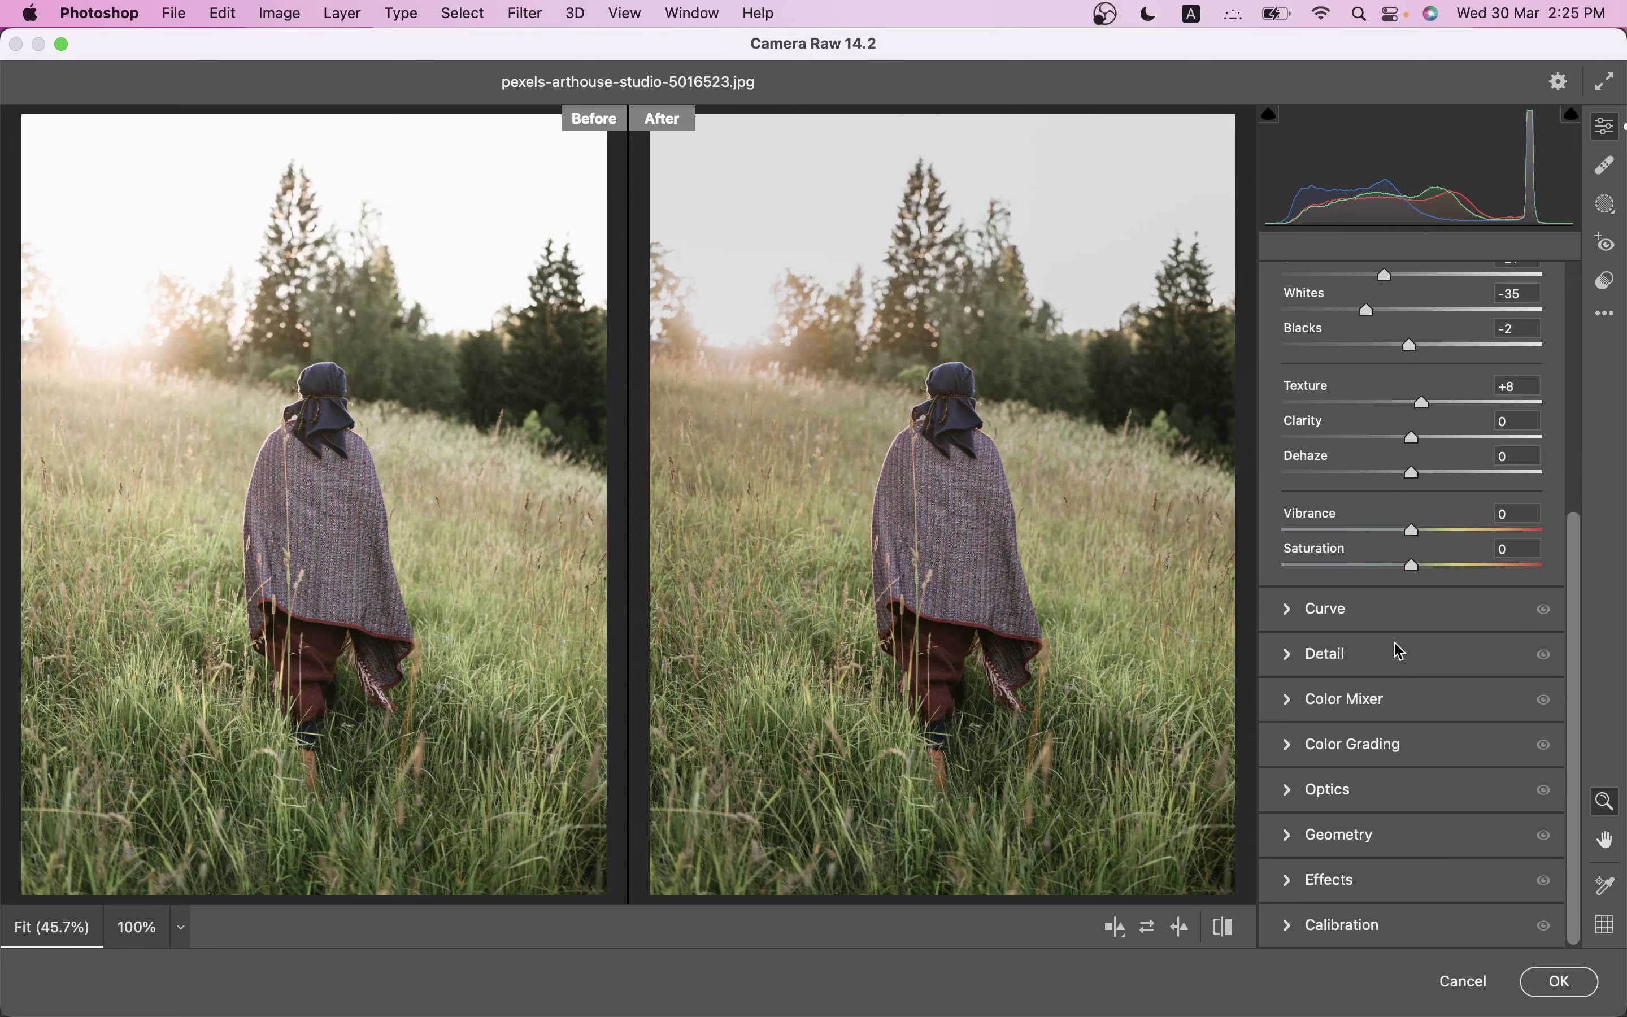
# Step: In Color Mixer Hue, set Reds/Oranges +5, Yellows/Greens/Aquas -100, Blues/Purples -5, Magentas -50
pyautogui.click(1355, 711)
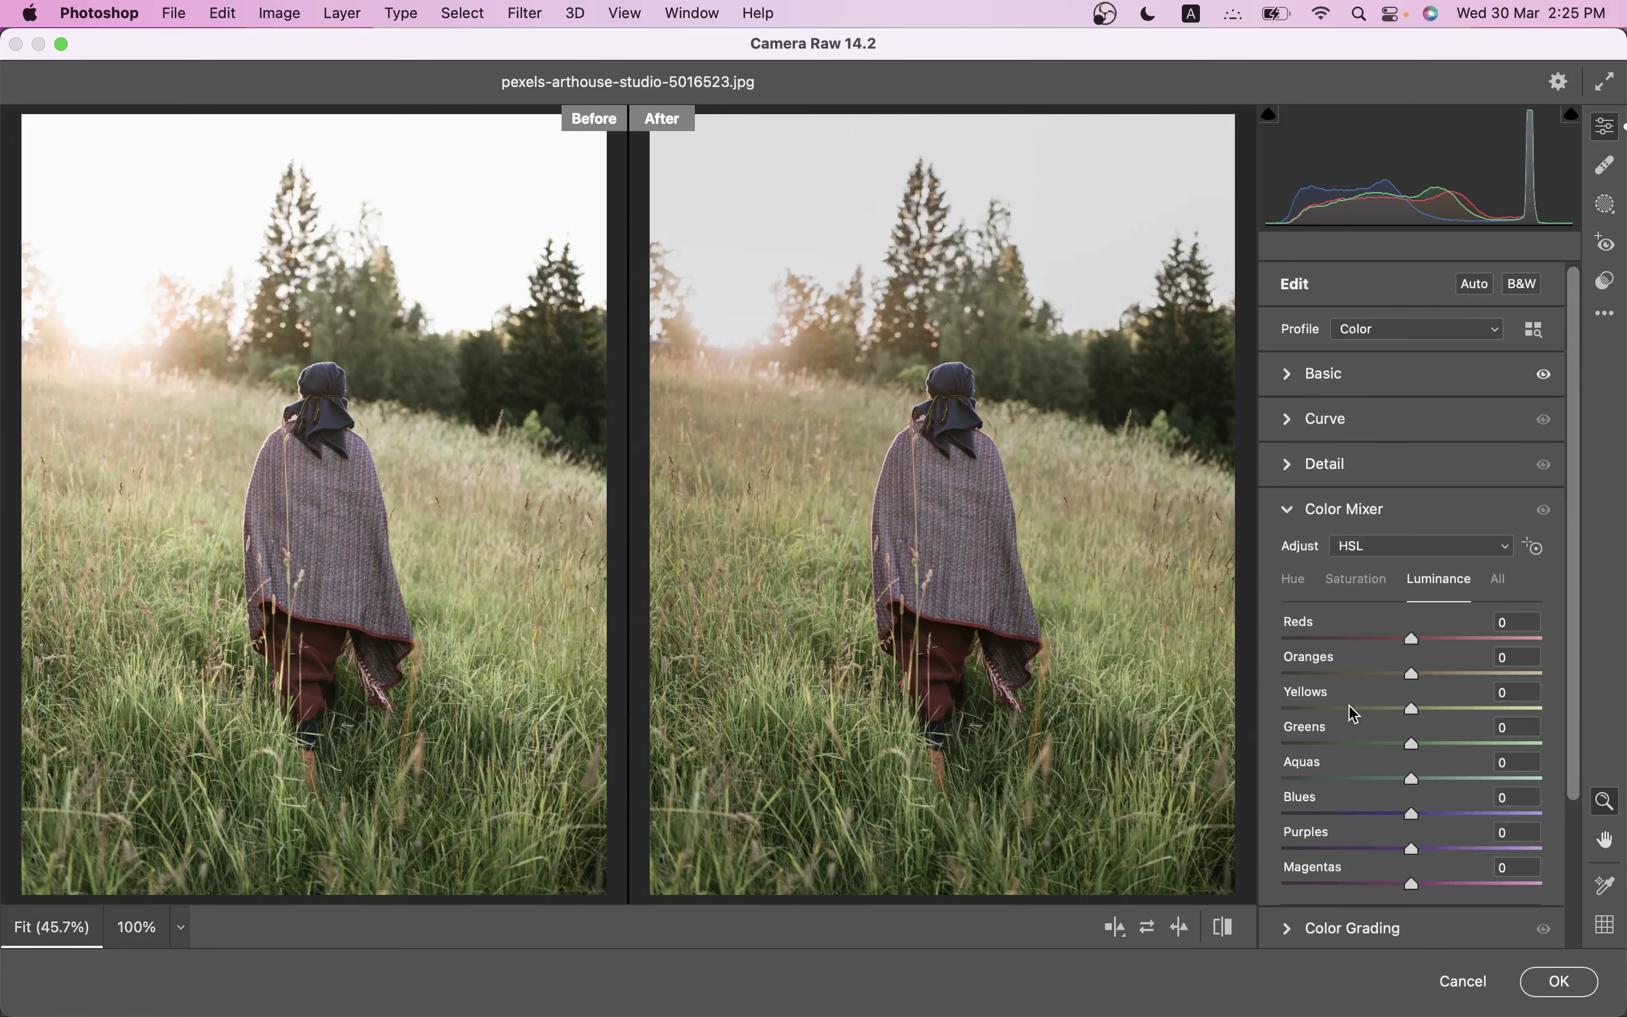
pyautogui.click(1304, 582)
pyautogui.moveTo(1414, 638); pyautogui.dragTo(1421, 643)
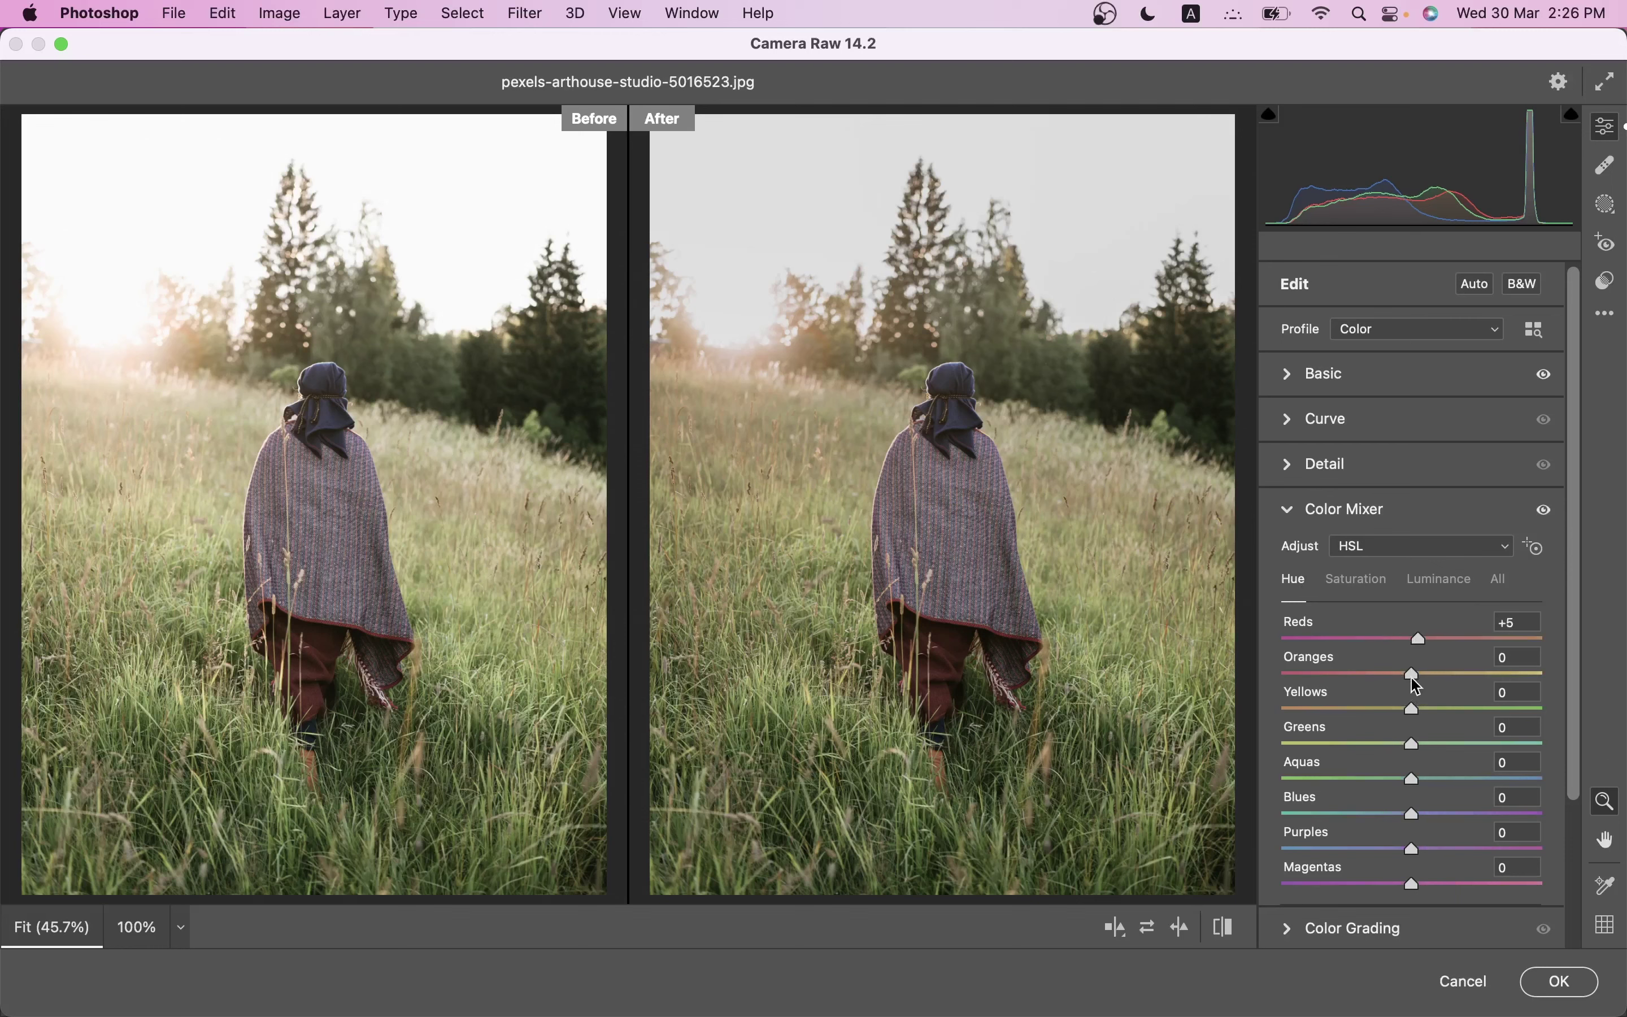
pyautogui.moveTo(1410, 675)
pyautogui.mouseDown()
pyautogui.moveTo(1305, 736)
pyautogui.moveTo(1205, 760)
pyautogui.mouseUp()
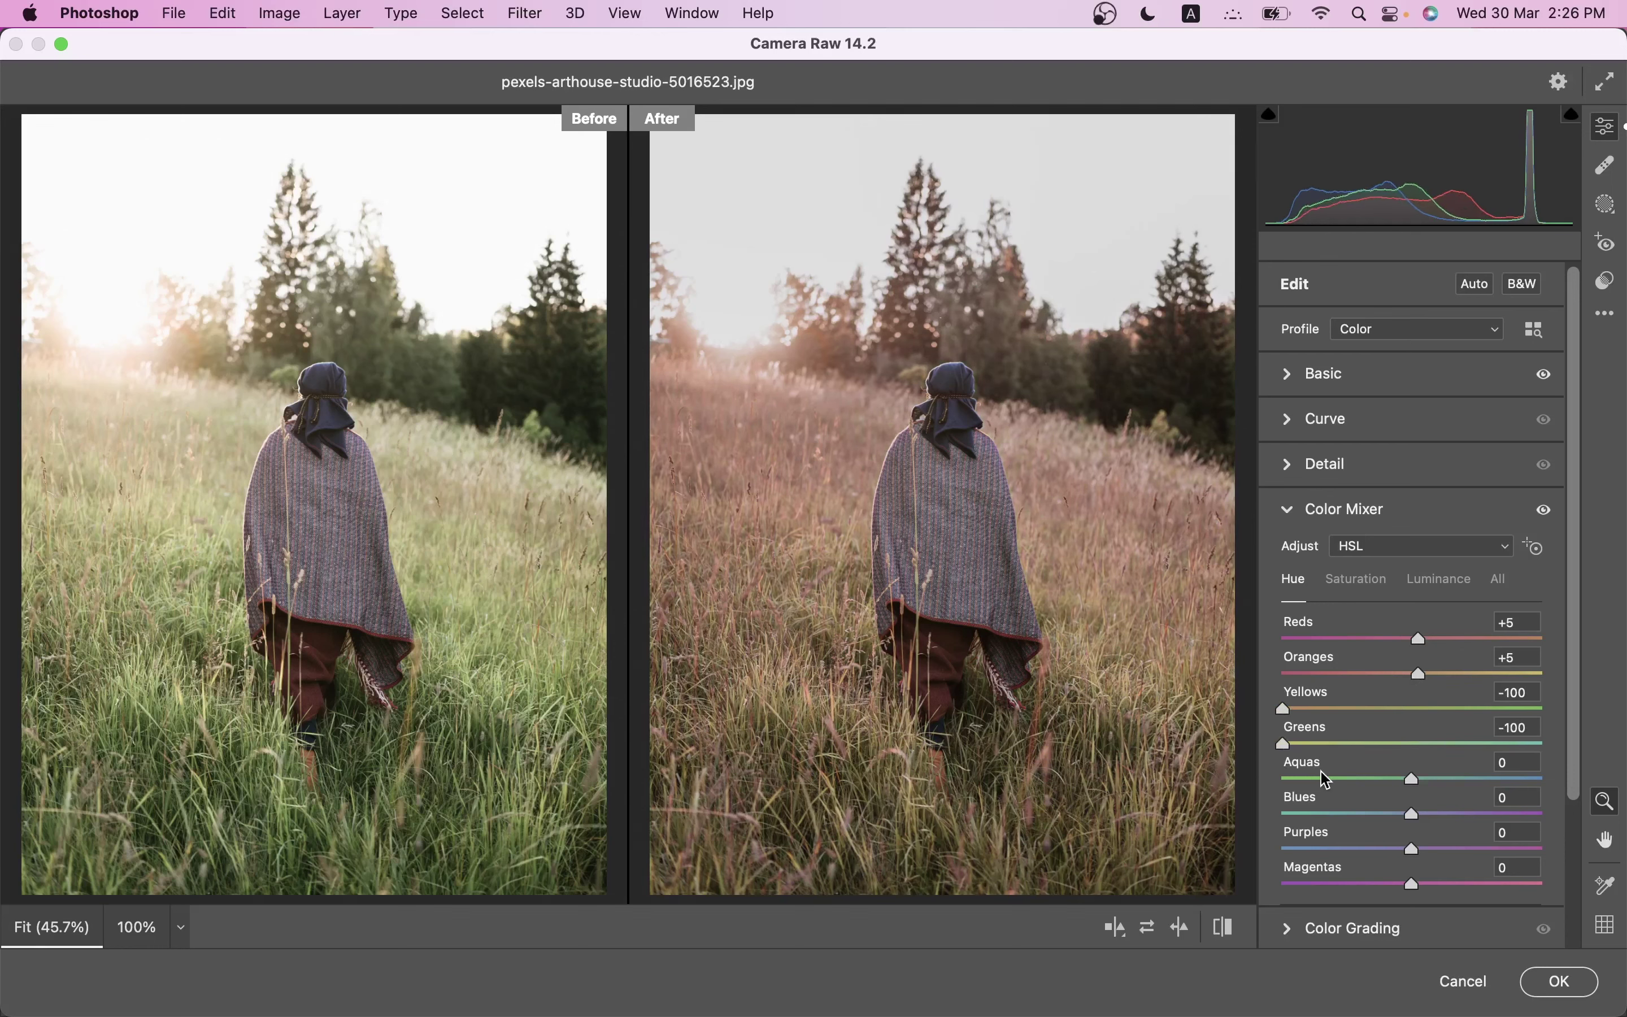
pyautogui.moveTo(1412, 779); pyautogui.dragTo(1203, 780)
pyautogui.moveTo(1411, 812); pyautogui.dragTo(1410, 812)
pyautogui.moveTo(1411, 848)
pyautogui.mouseDown()
pyautogui.moveTo(1406, 887)
pyautogui.moveTo(1349, 886)
pyautogui.mouseUp()
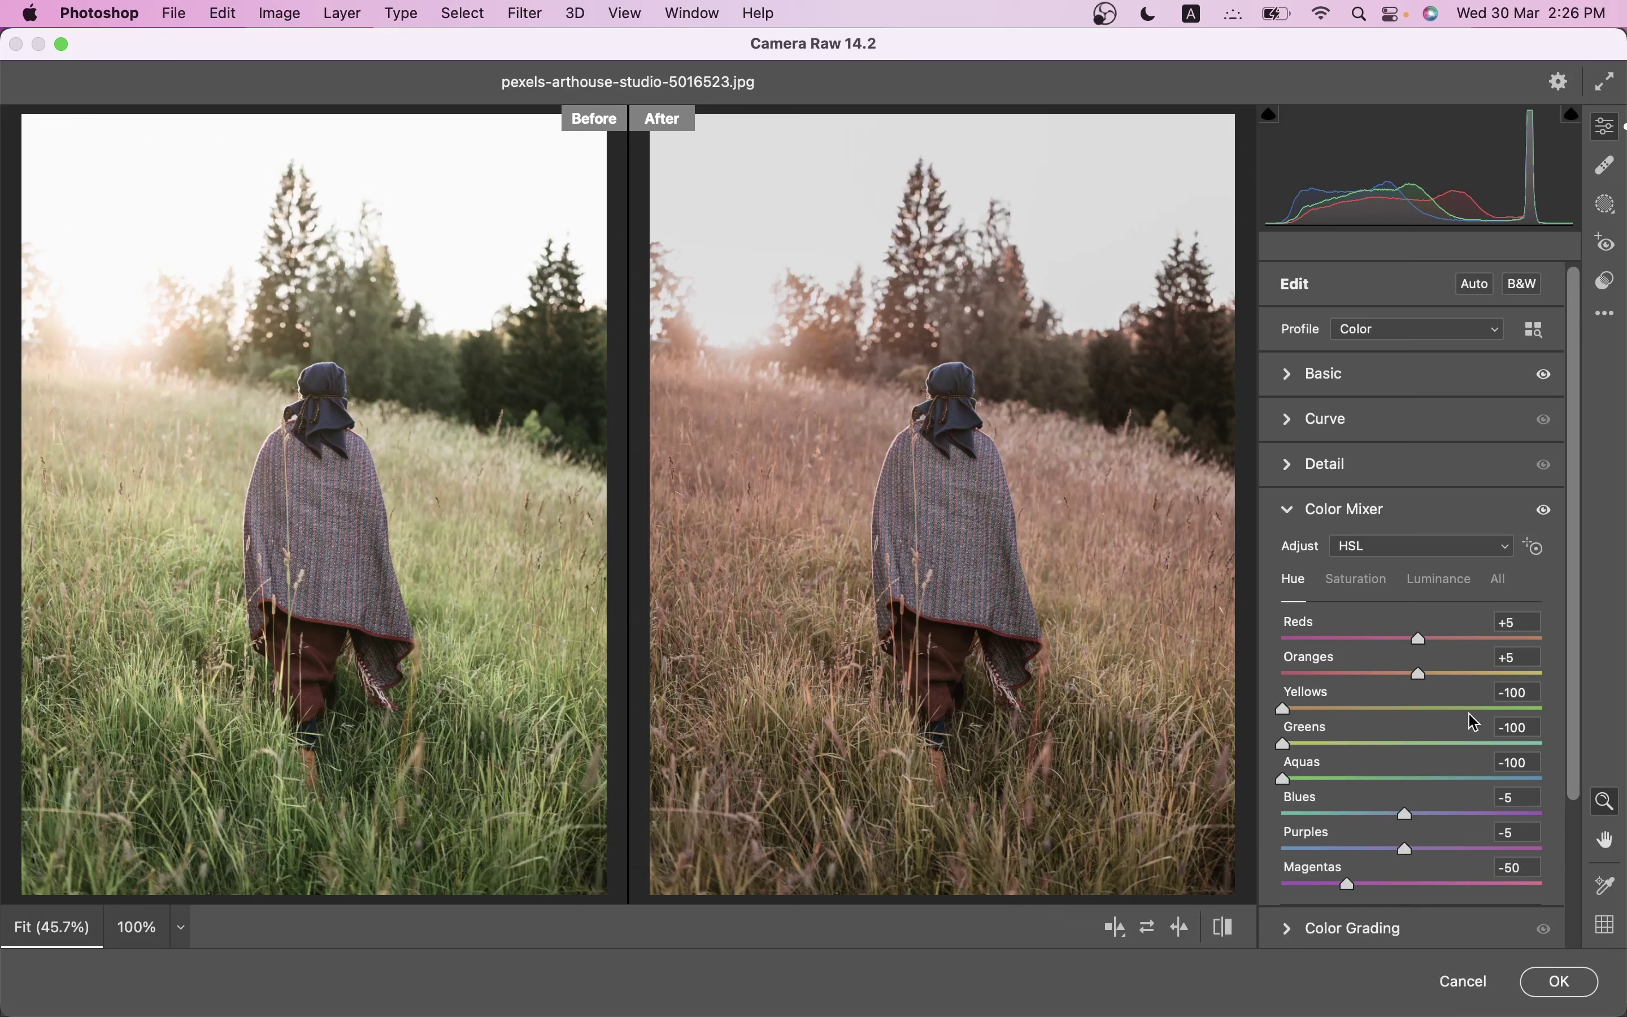
# Step: In Color Mixer Saturation, set Reds +4, Oranges -27, Yellows -46 and Greens +31
pyautogui.click(1367, 580)
pyautogui.moveTo(1414, 640)
pyautogui.mouseDown()
pyautogui.moveTo(1429, 687)
pyautogui.moveTo(1383, 670)
pyautogui.mouseUp()
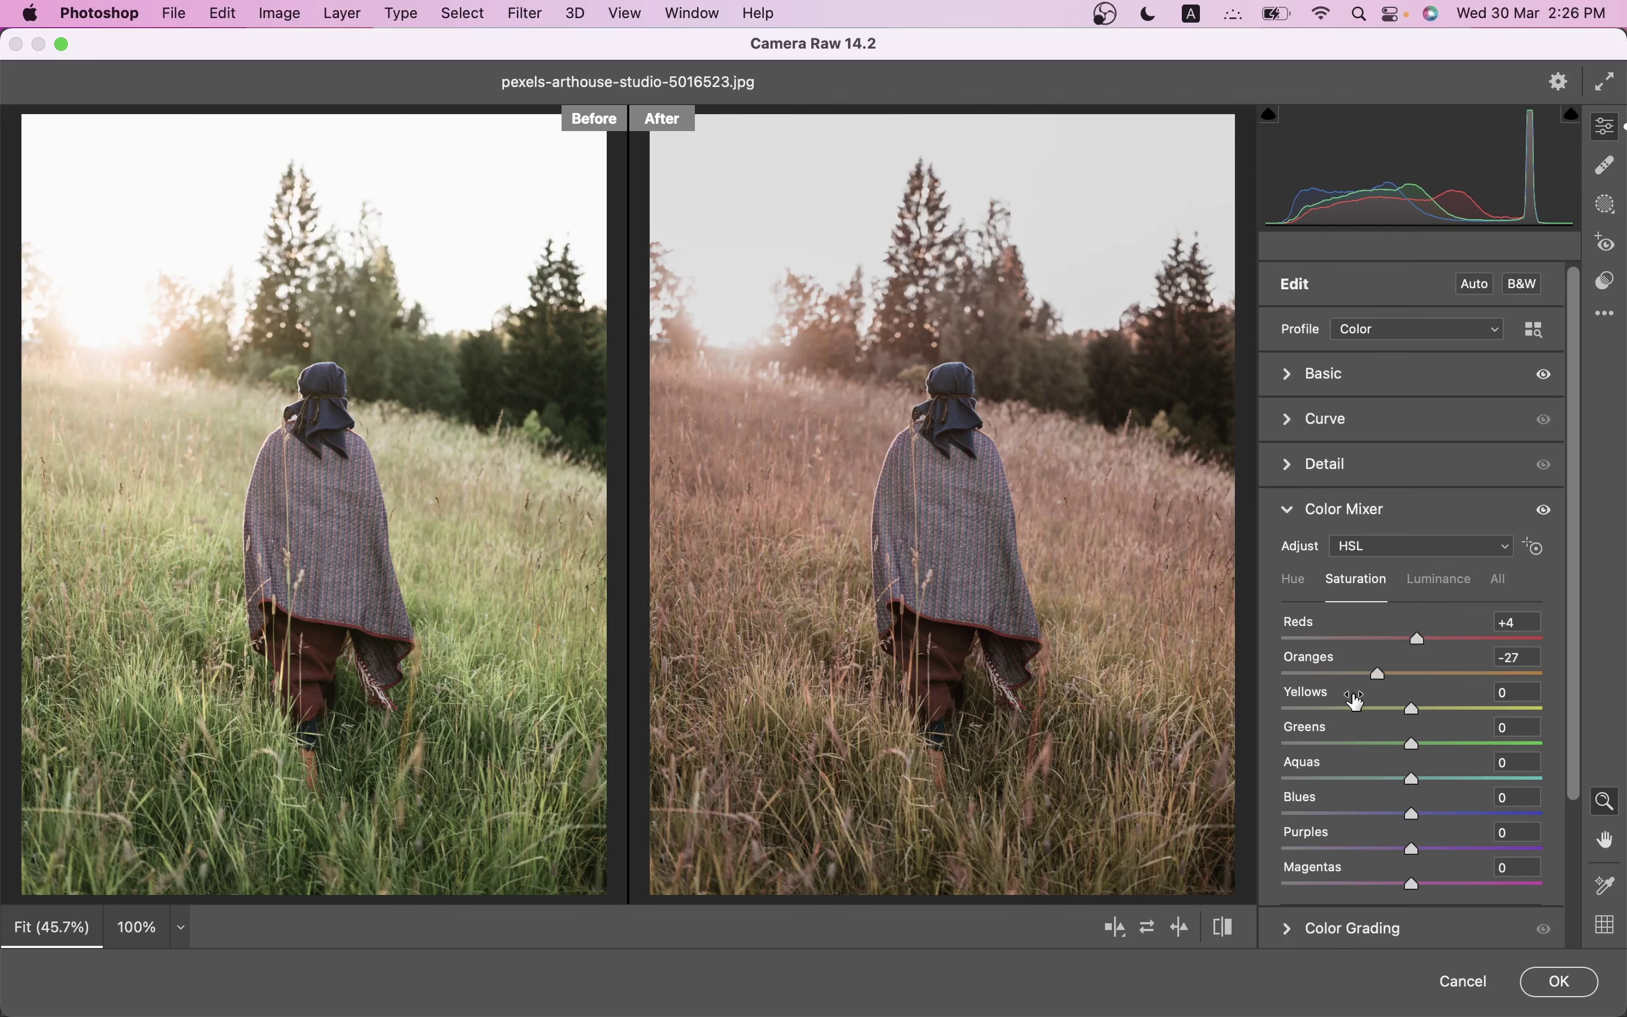
pyautogui.moveTo(1368, 709); pyautogui.dragTo(1347, 704)
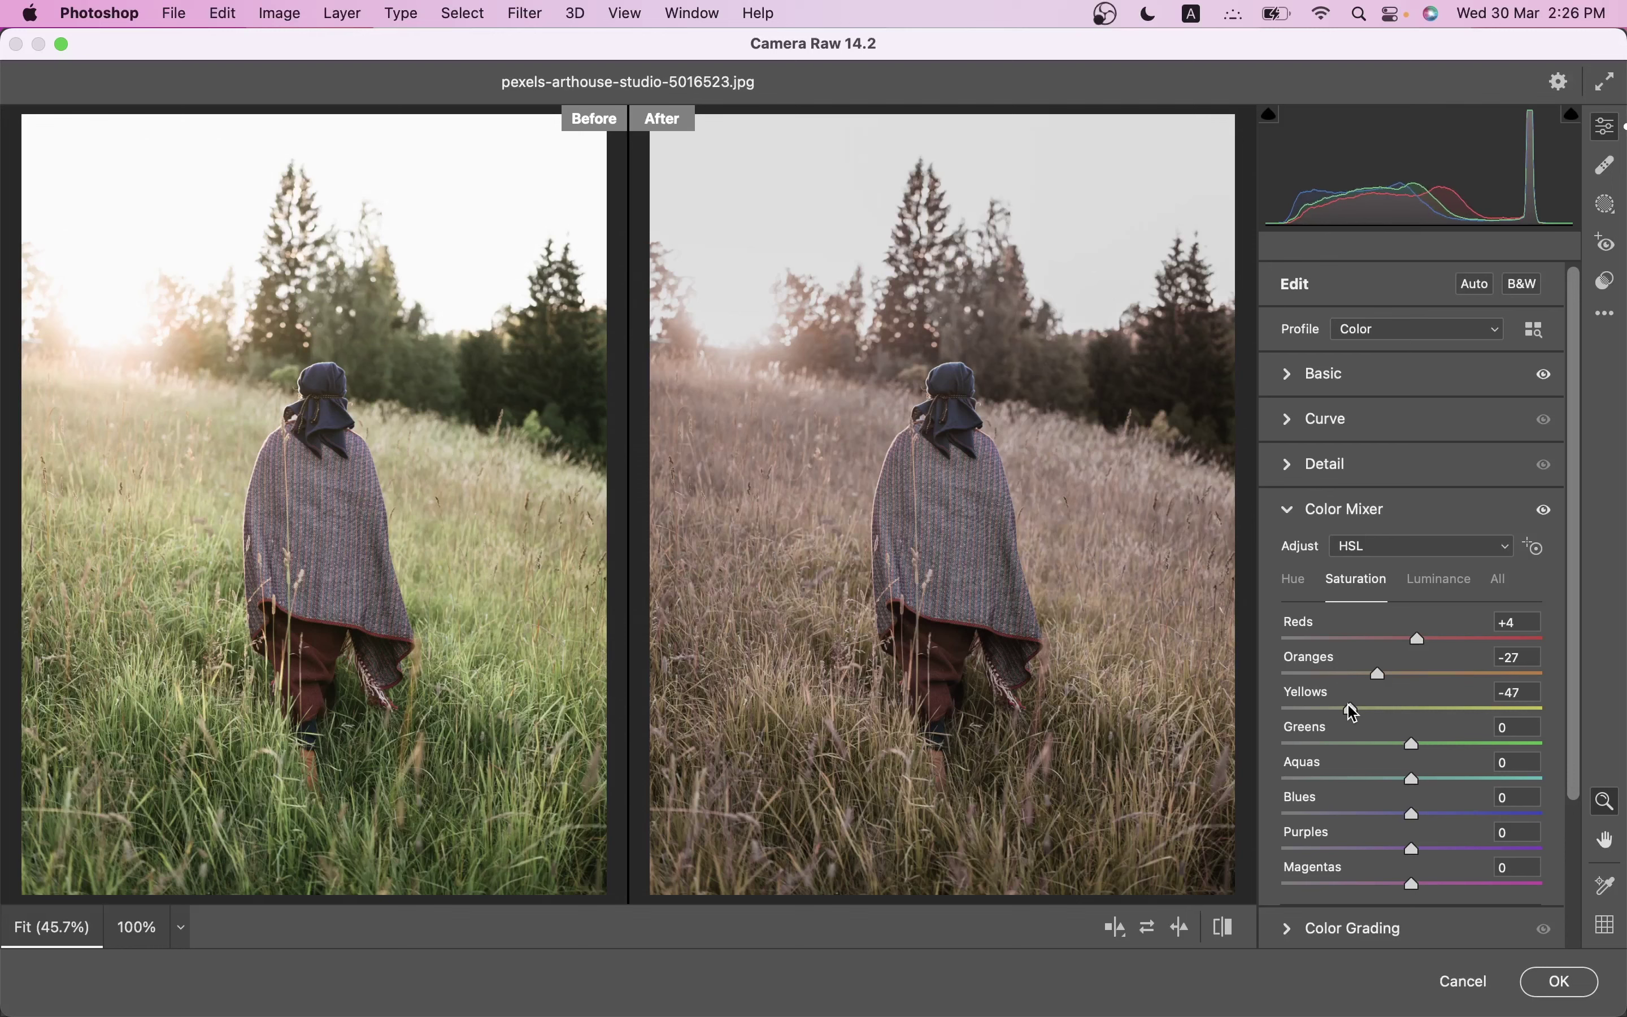
pyautogui.click(1467, 744)
pyautogui.moveTo(1461, 739); pyautogui.dragTo(1446, 741)
# Step: Set saturation for Aquas -56, Blues -87, Purples -21 and Magentas -20
pyautogui.moveTo(1414, 779); pyautogui.dragTo(1341, 775)
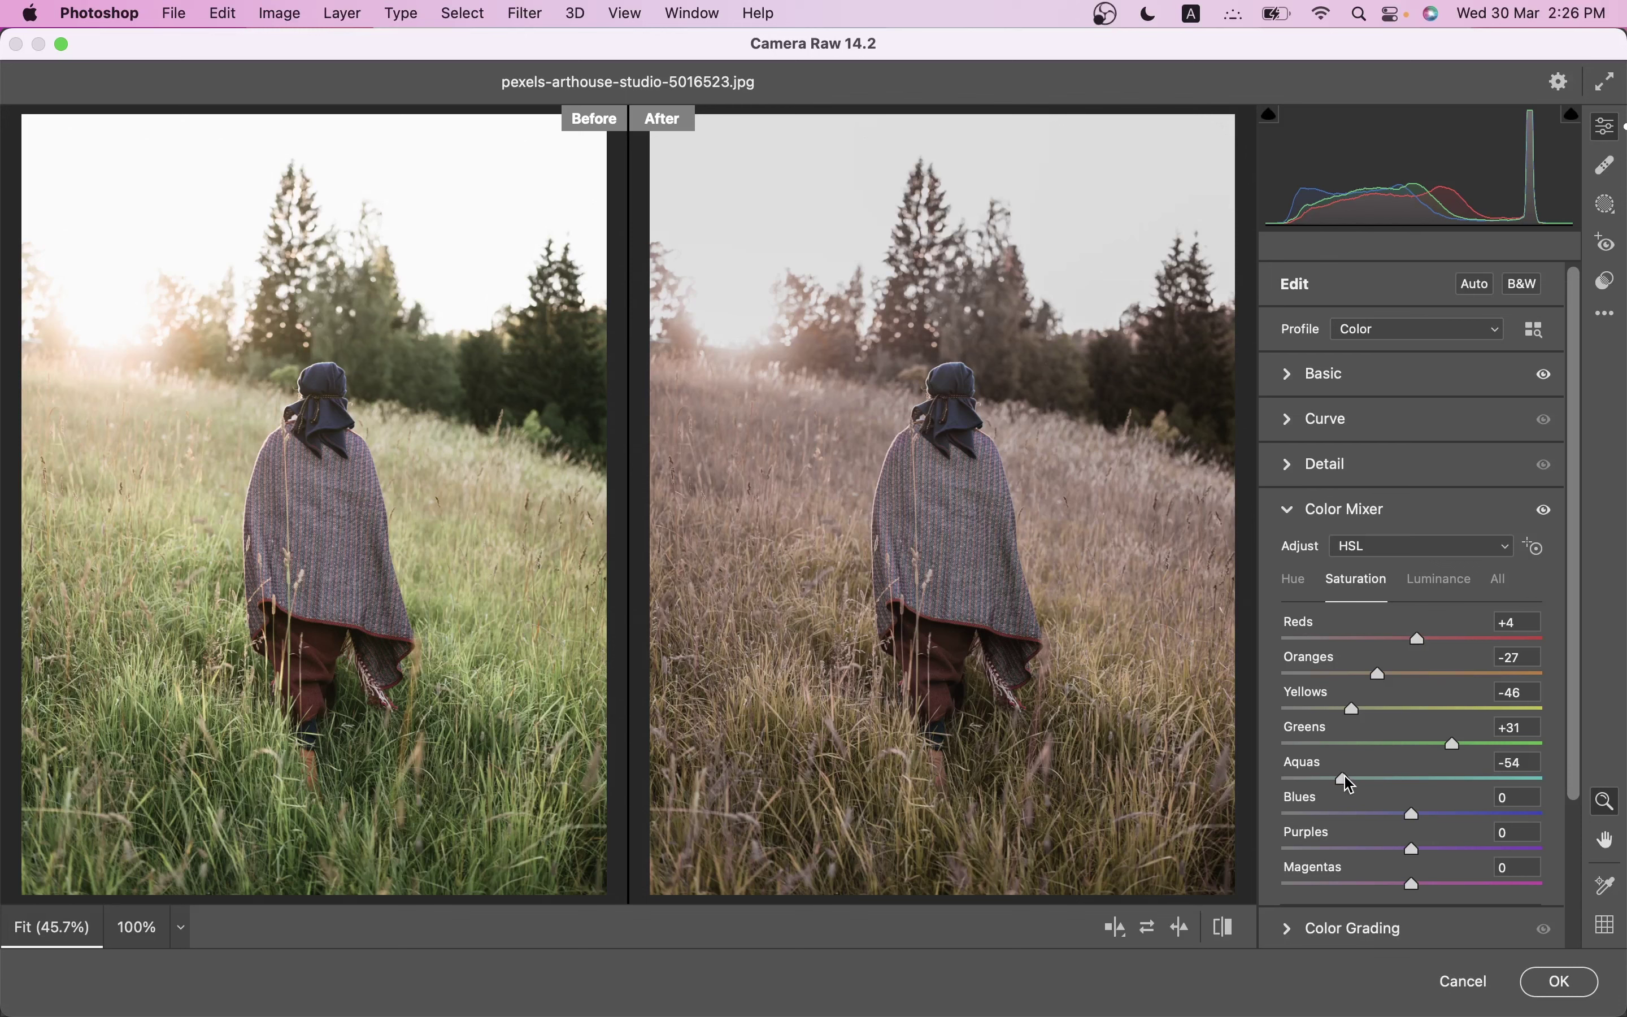
pyautogui.click(1323, 815)
pyautogui.moveTo(1323, 815); pyautogui.dragTo(1298, 815)
pyautogui.click(1372, 849)
pyautogui.moveTo(1371, 849); pyautogui.dragTo(1385, 851)
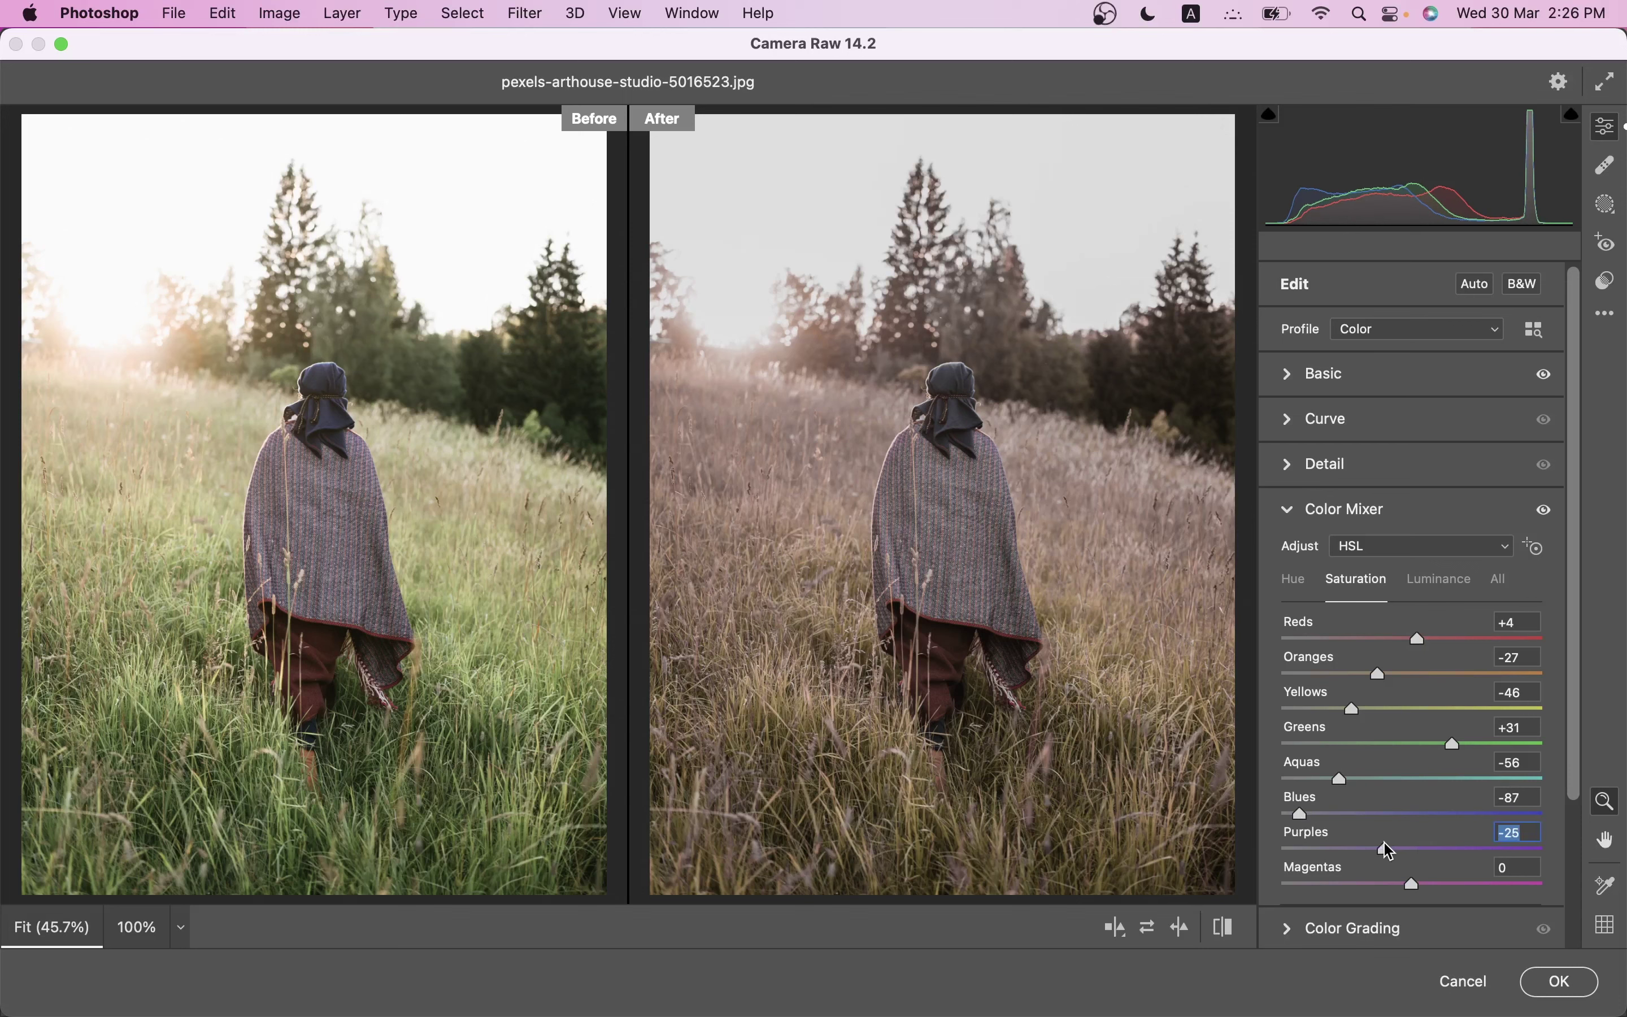
pyautogui.click(1390, 885)
pyautogui.press('Down')
pyautogui.moveTo(1387, 883); pyautogui.dragTo(1393, 892)
# Step: In Color Mixer Luminance, set Reds -2, Oranges -4, Yellows/Greens +20, Blues +38, Purples/Magentas +10
pyautogui.click(1456, 581)
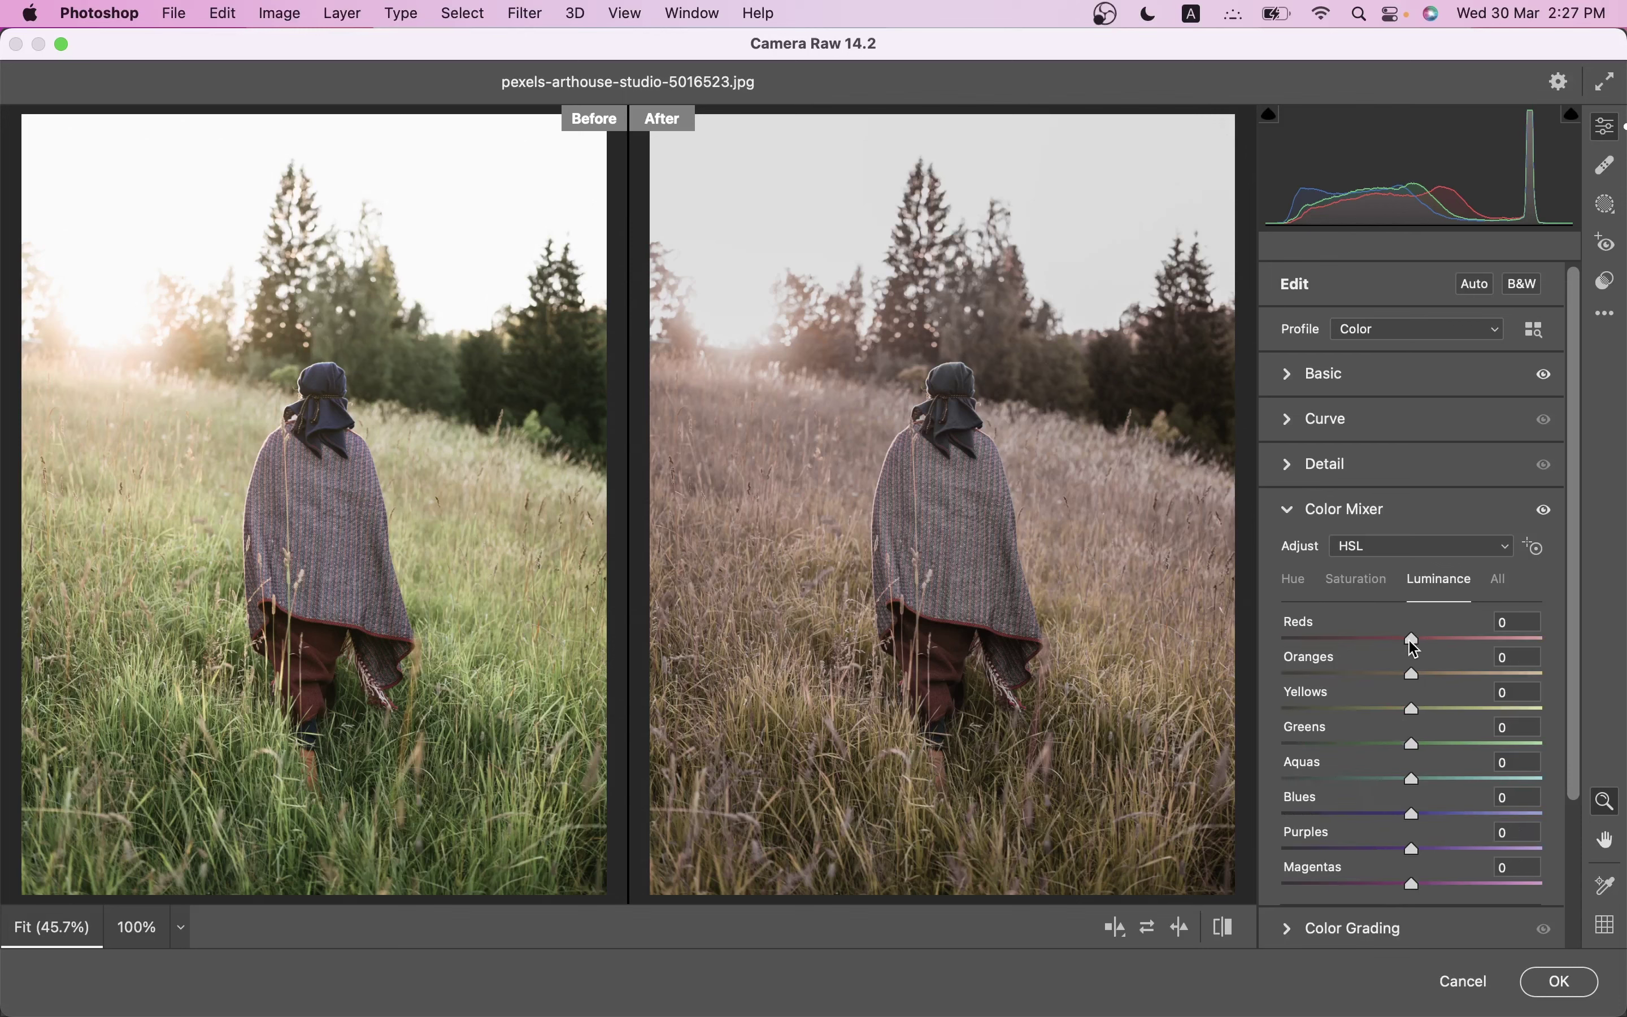
pyautogui.moveTo(1417, 647); pyautogui.dragTo(1390, 712)
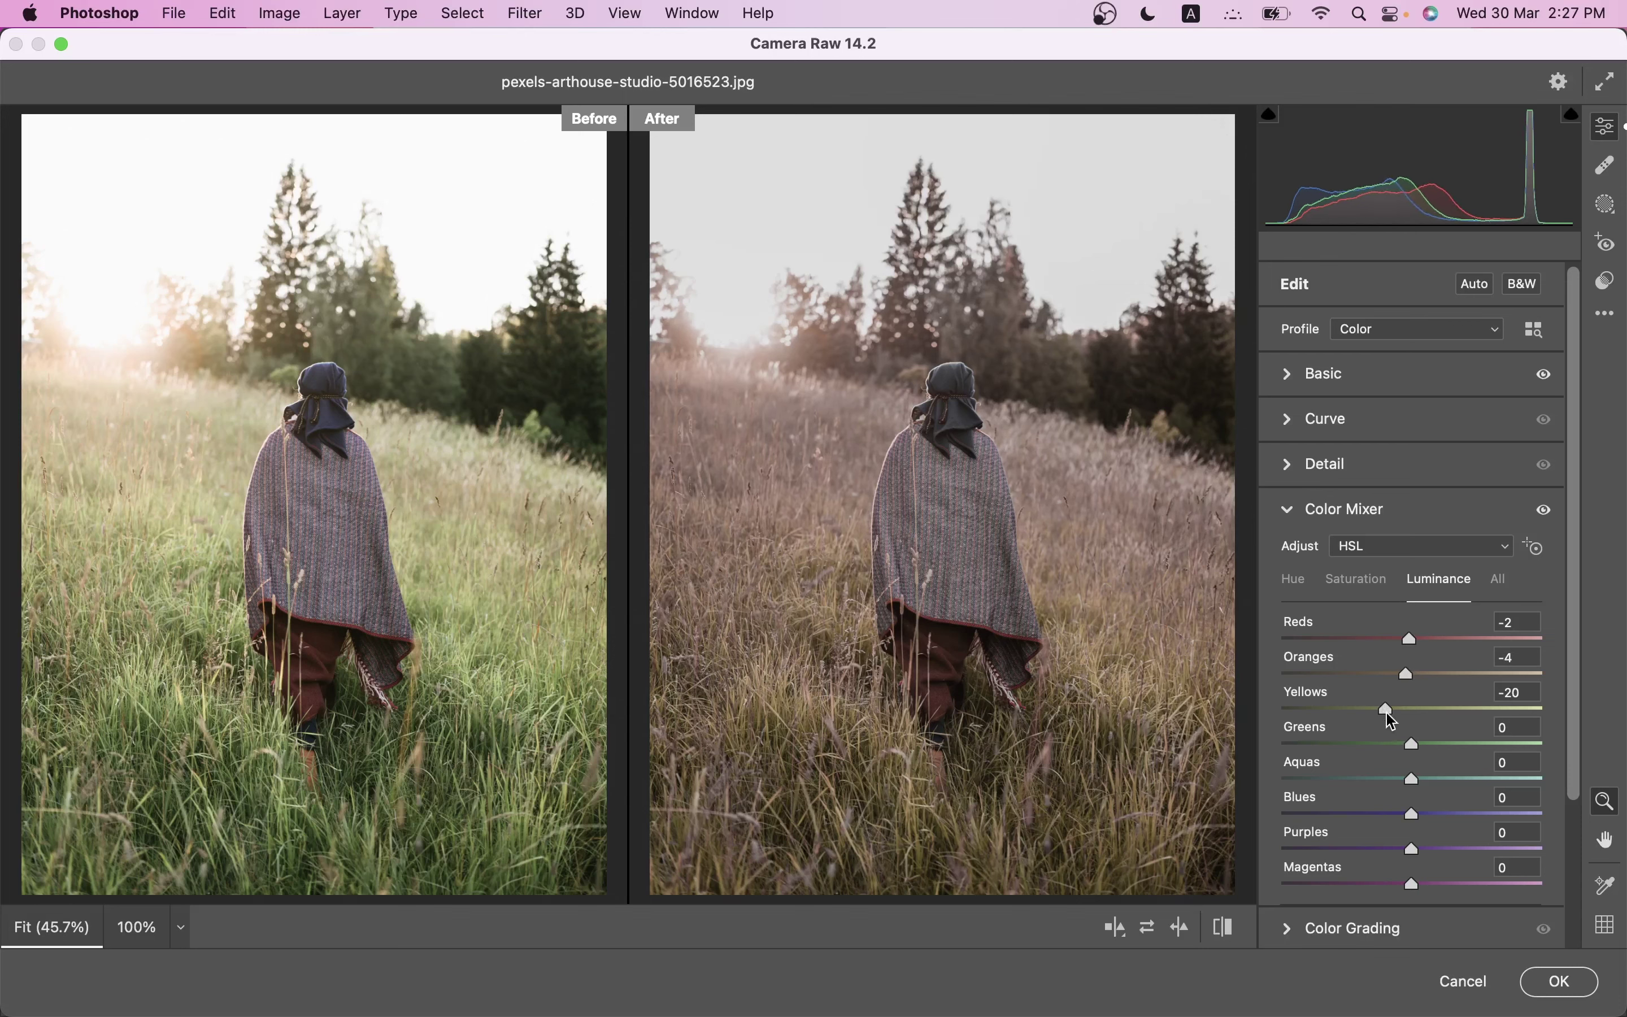
pyautogui.moveTo(1393, 718)
pyautogui.mouseDown()
pyautogui.moveTo(1340, 709)
pyautogui.moveTo(1432, 712)
pyautogui.mouseUp()
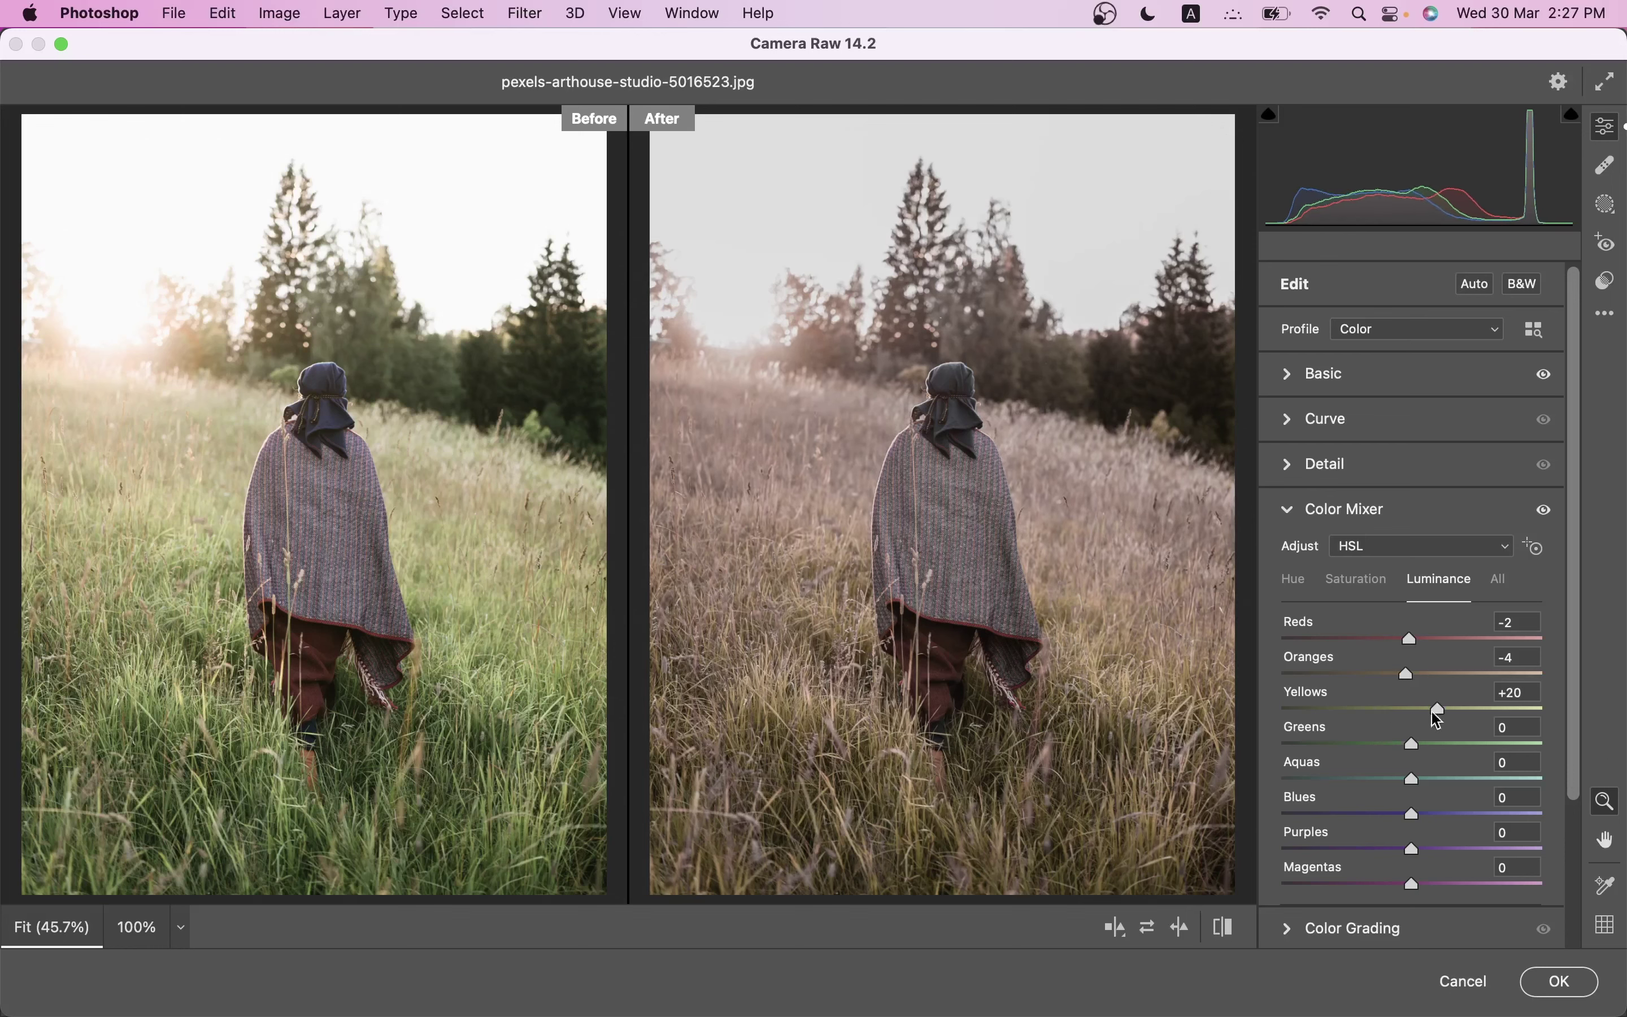
pyautogui.click(1437, 738)
pyautogui.click(1466, 809)
pyautogui.moveTo(1461, 808); pyautogui.dragTo(1428, 851)
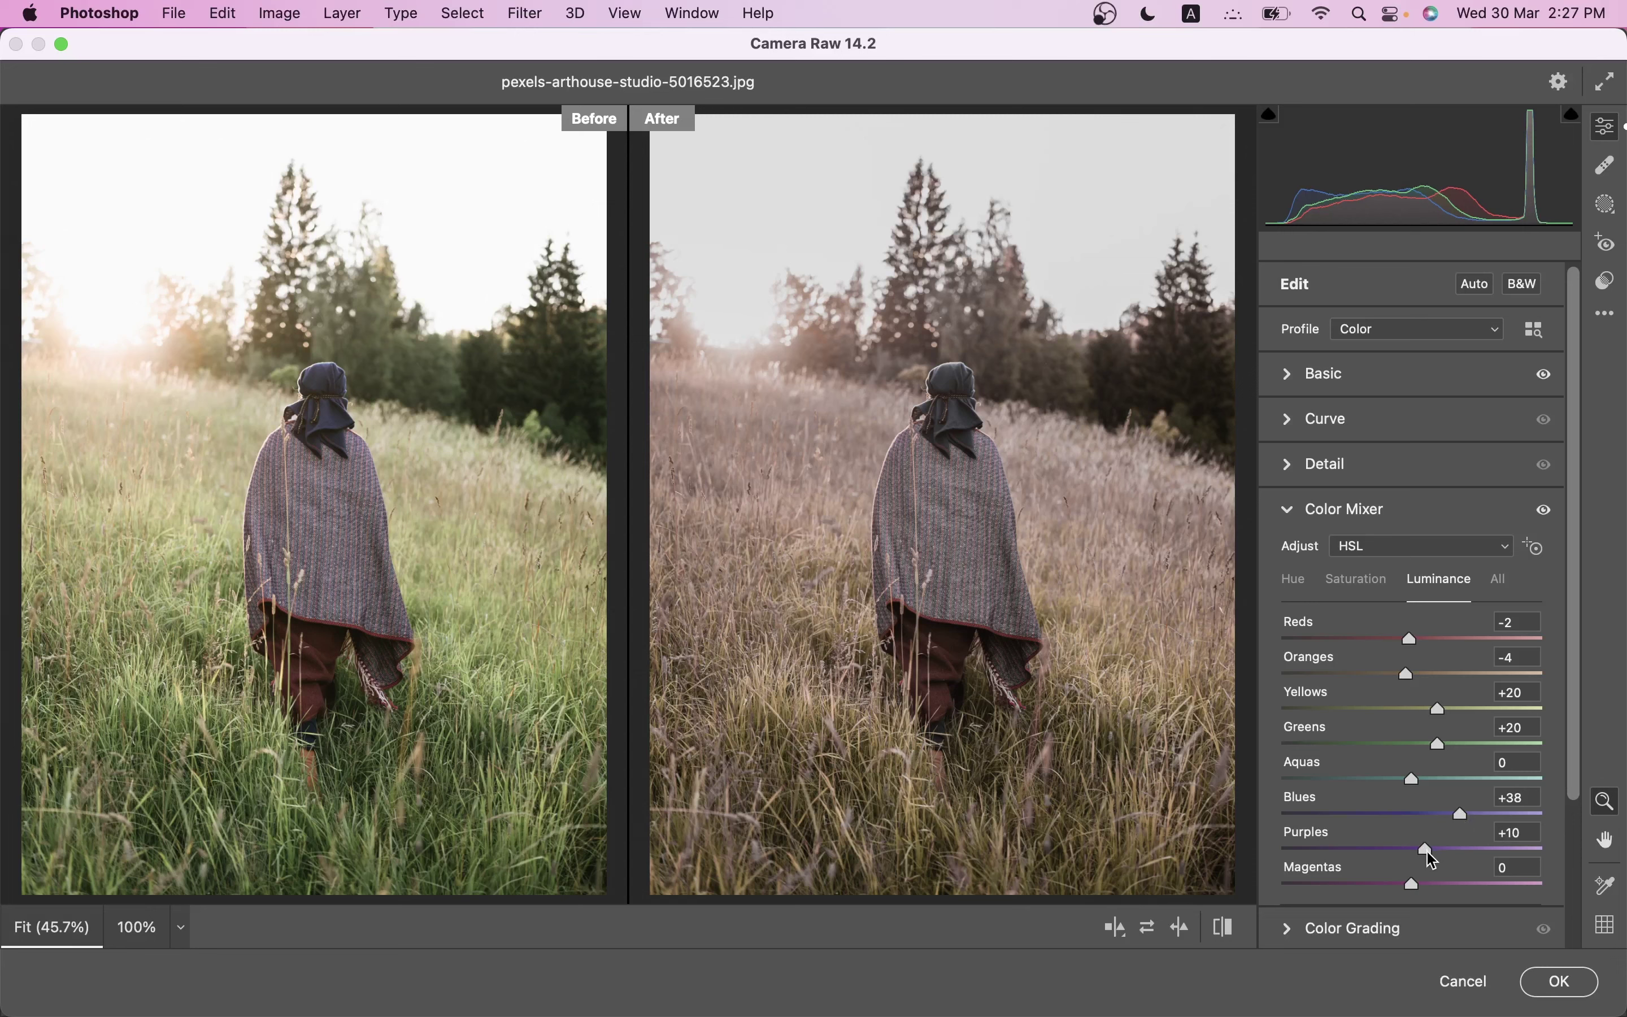
pyautogui.moveTo(1414, 885); pyautogui.dragTo(1430, 888)
pyautogui.scroll(-1, 1414, 608)
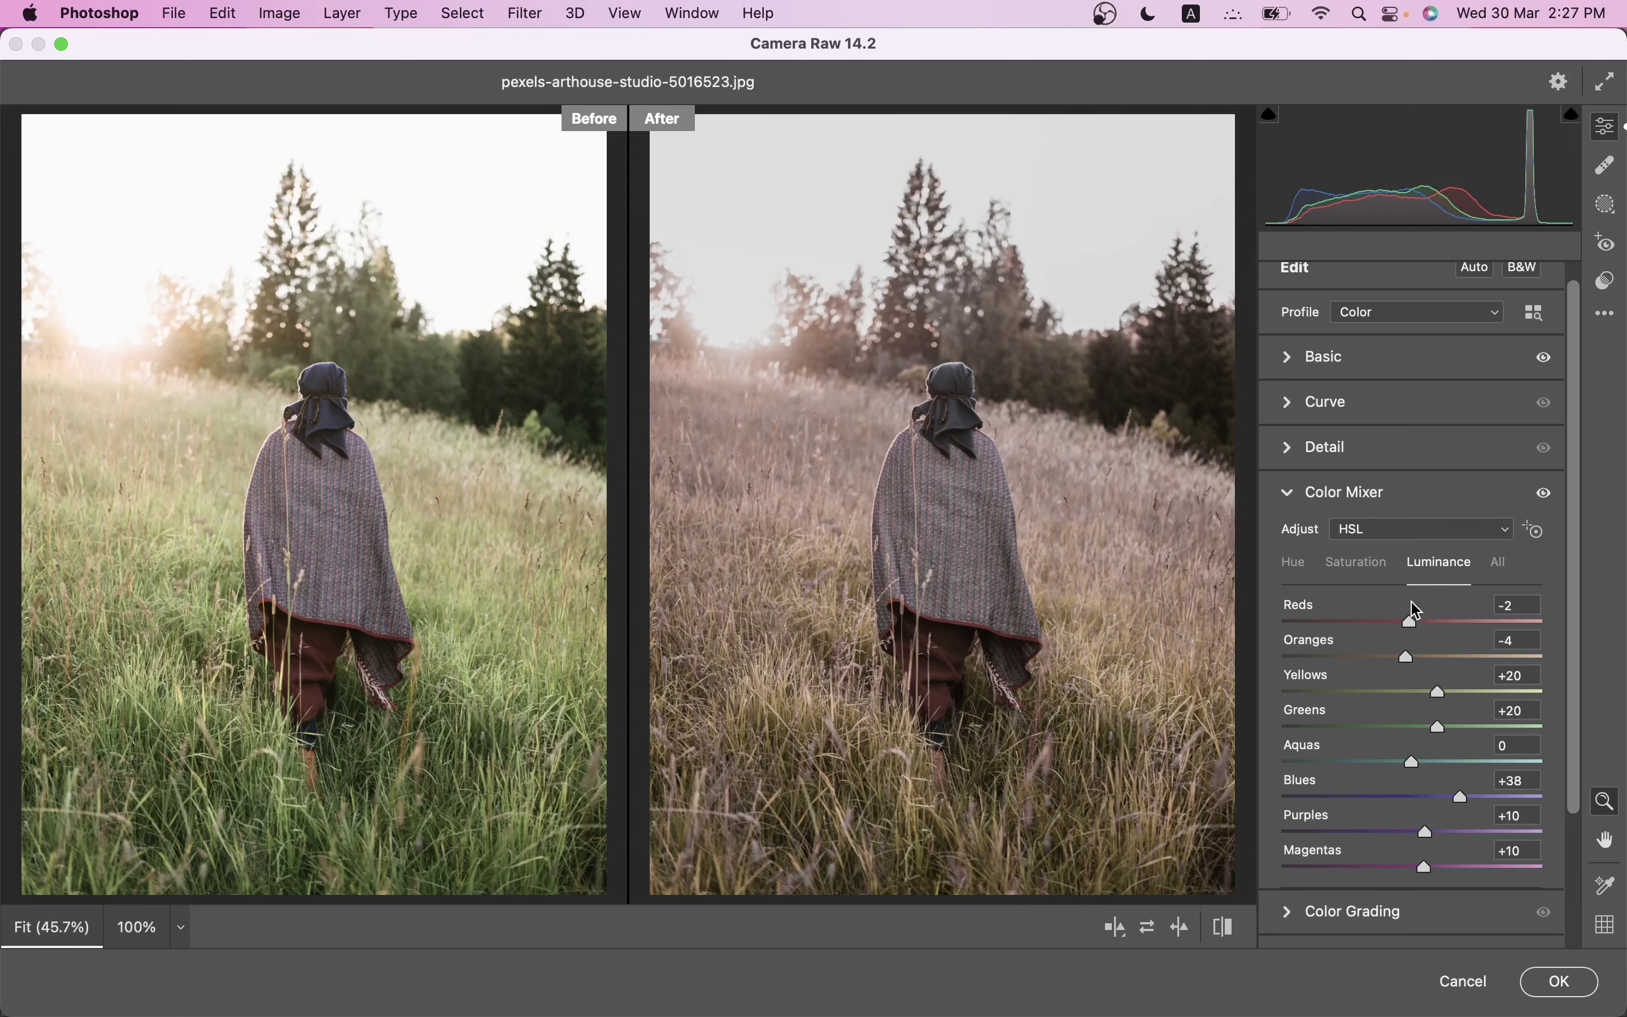
# Step: On the Point Curve, lift the black point and add a lowered shadow point
pyautogui.click(1356, 390)
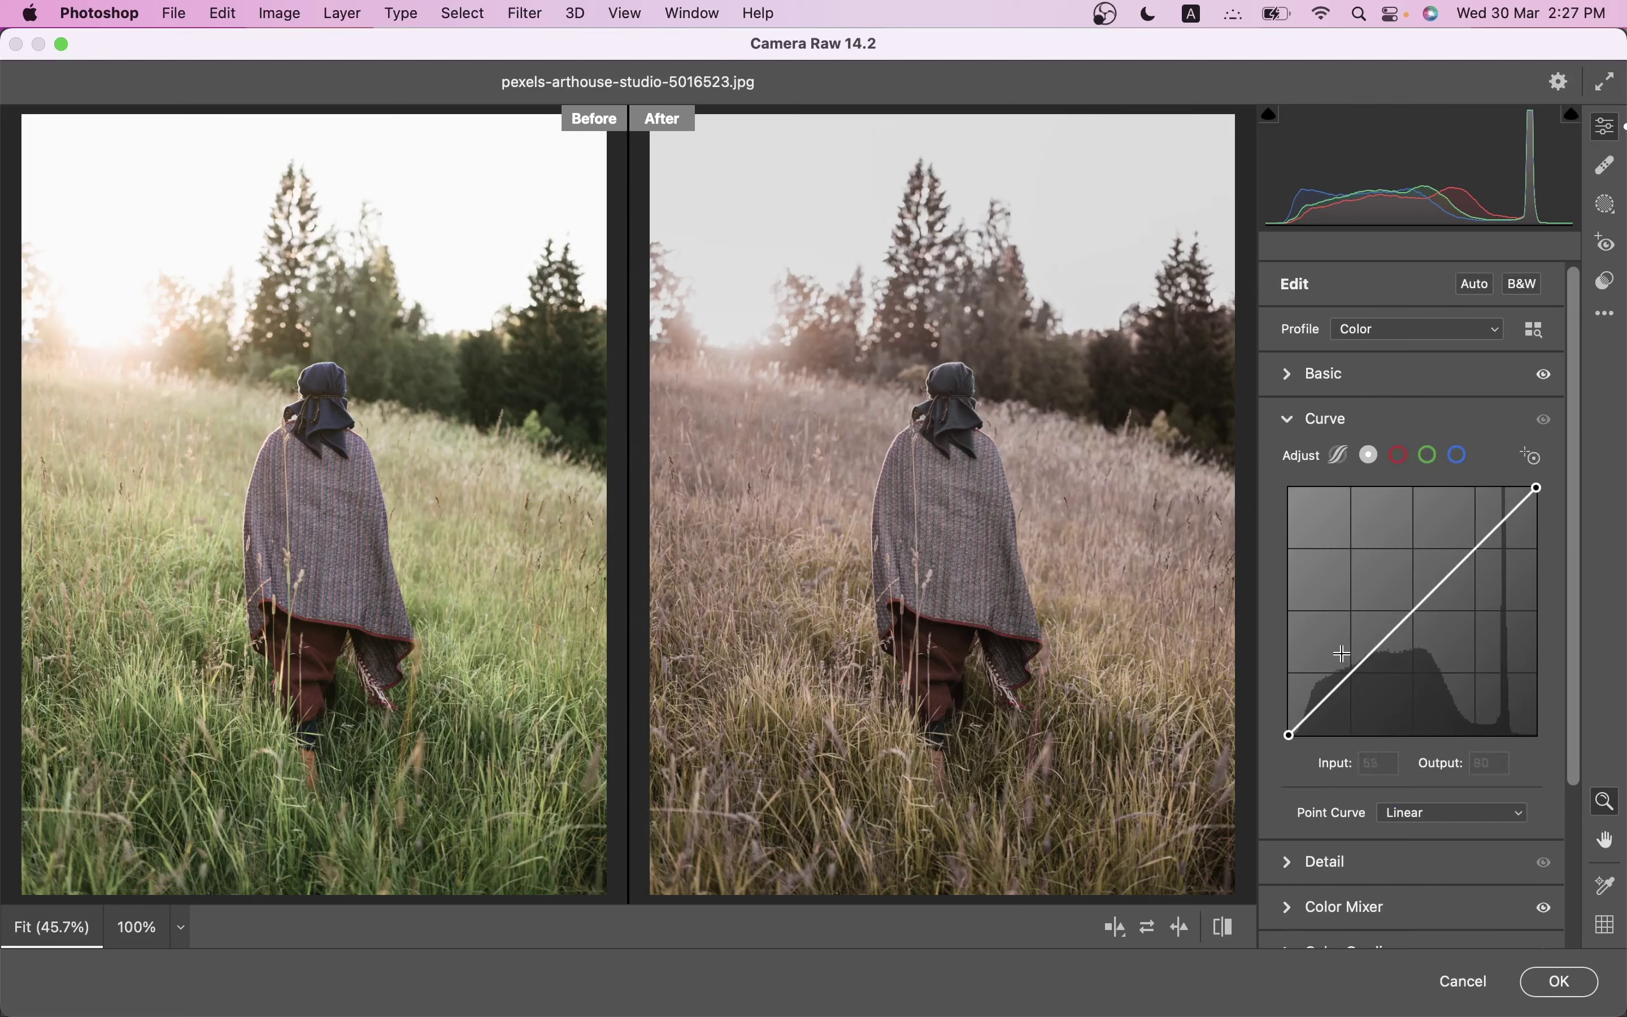
pyautogui.click(1290, 734)
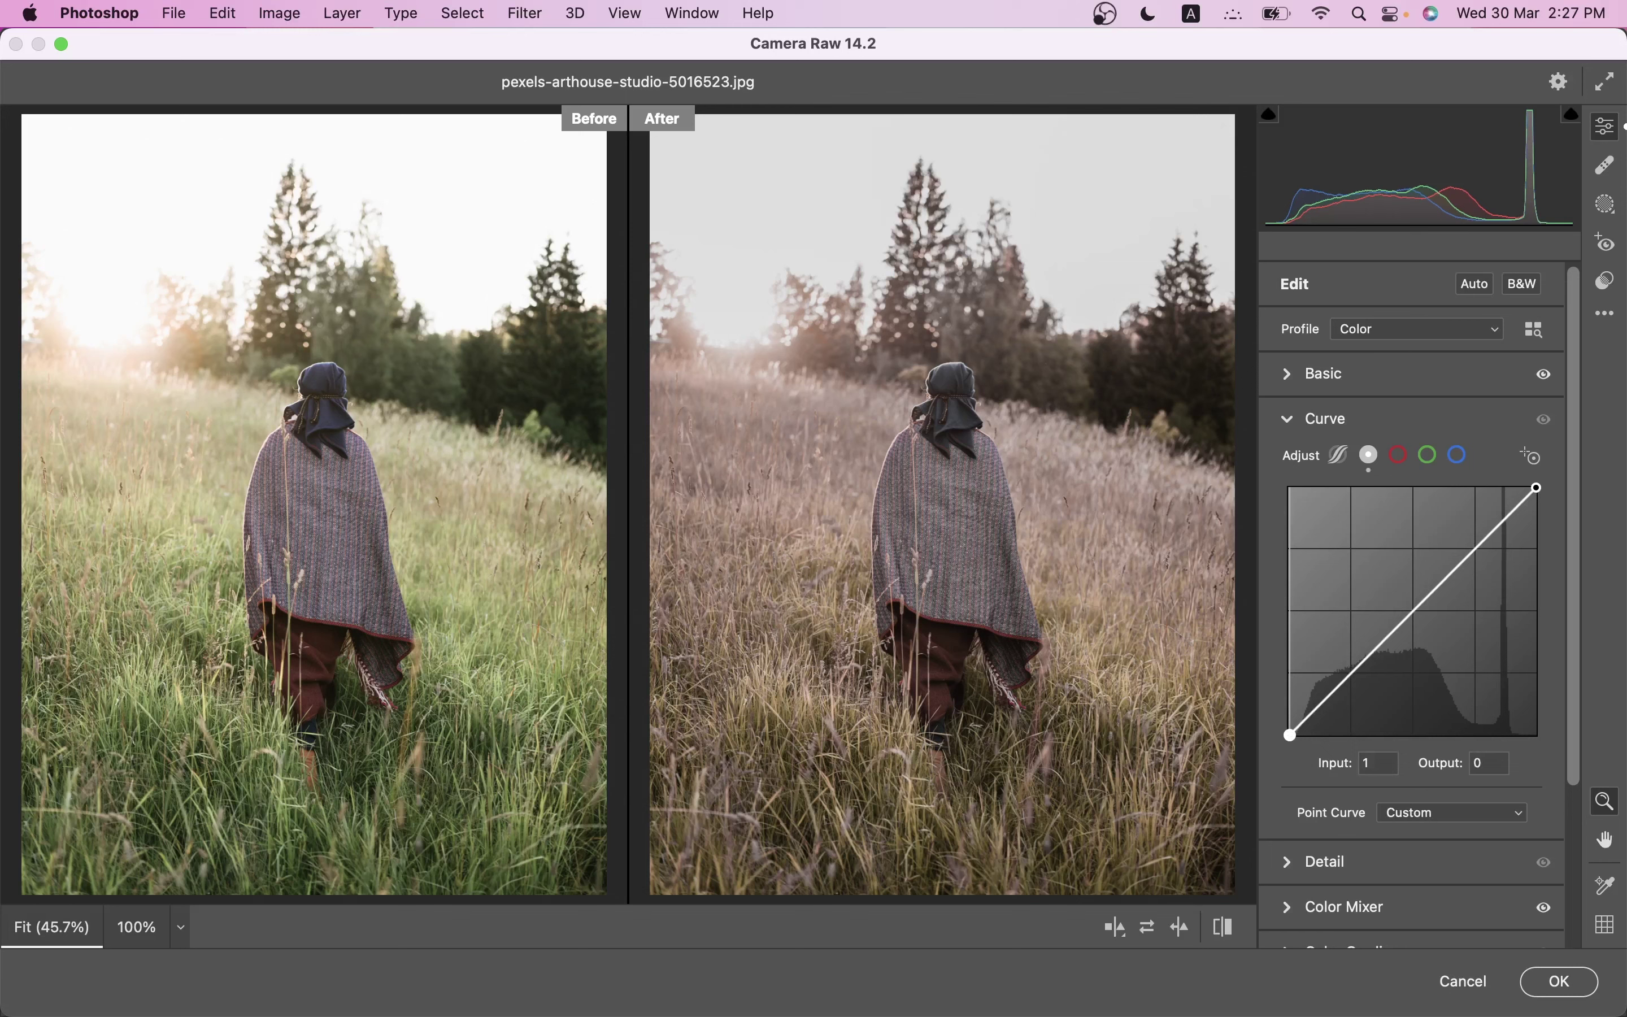
pyautogui.moveTo(1289, 735); pyautogui.dragTo(1290, 706)
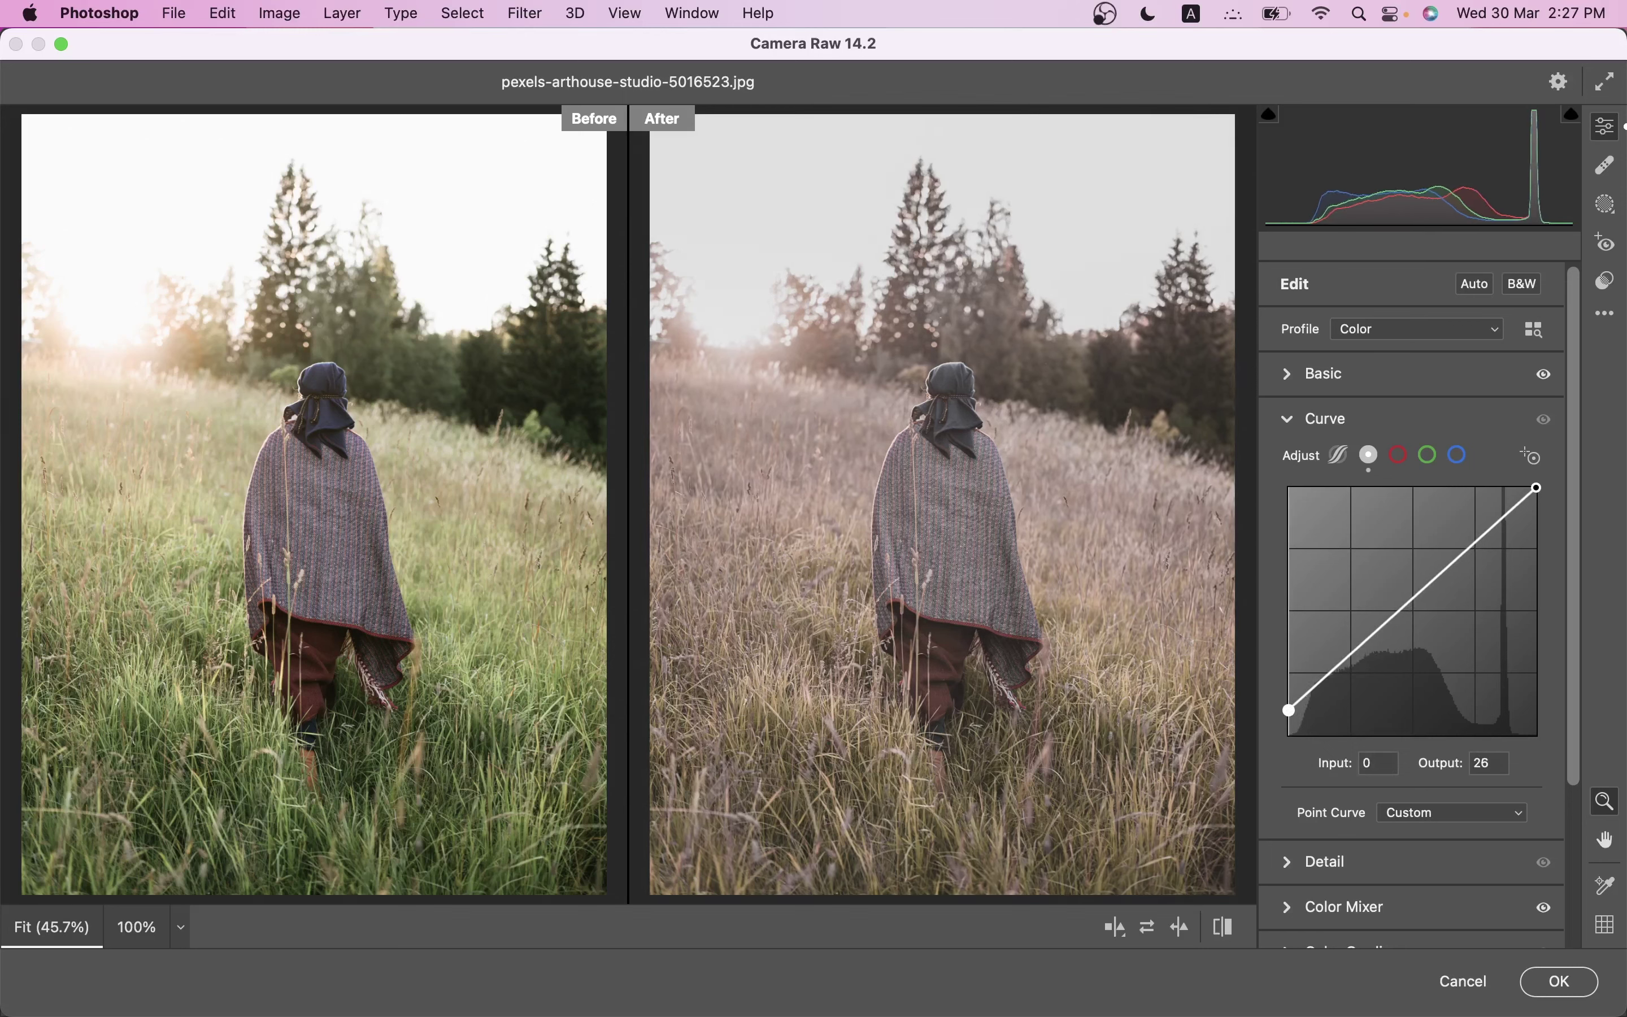
pyautogui.click(1339, 671)
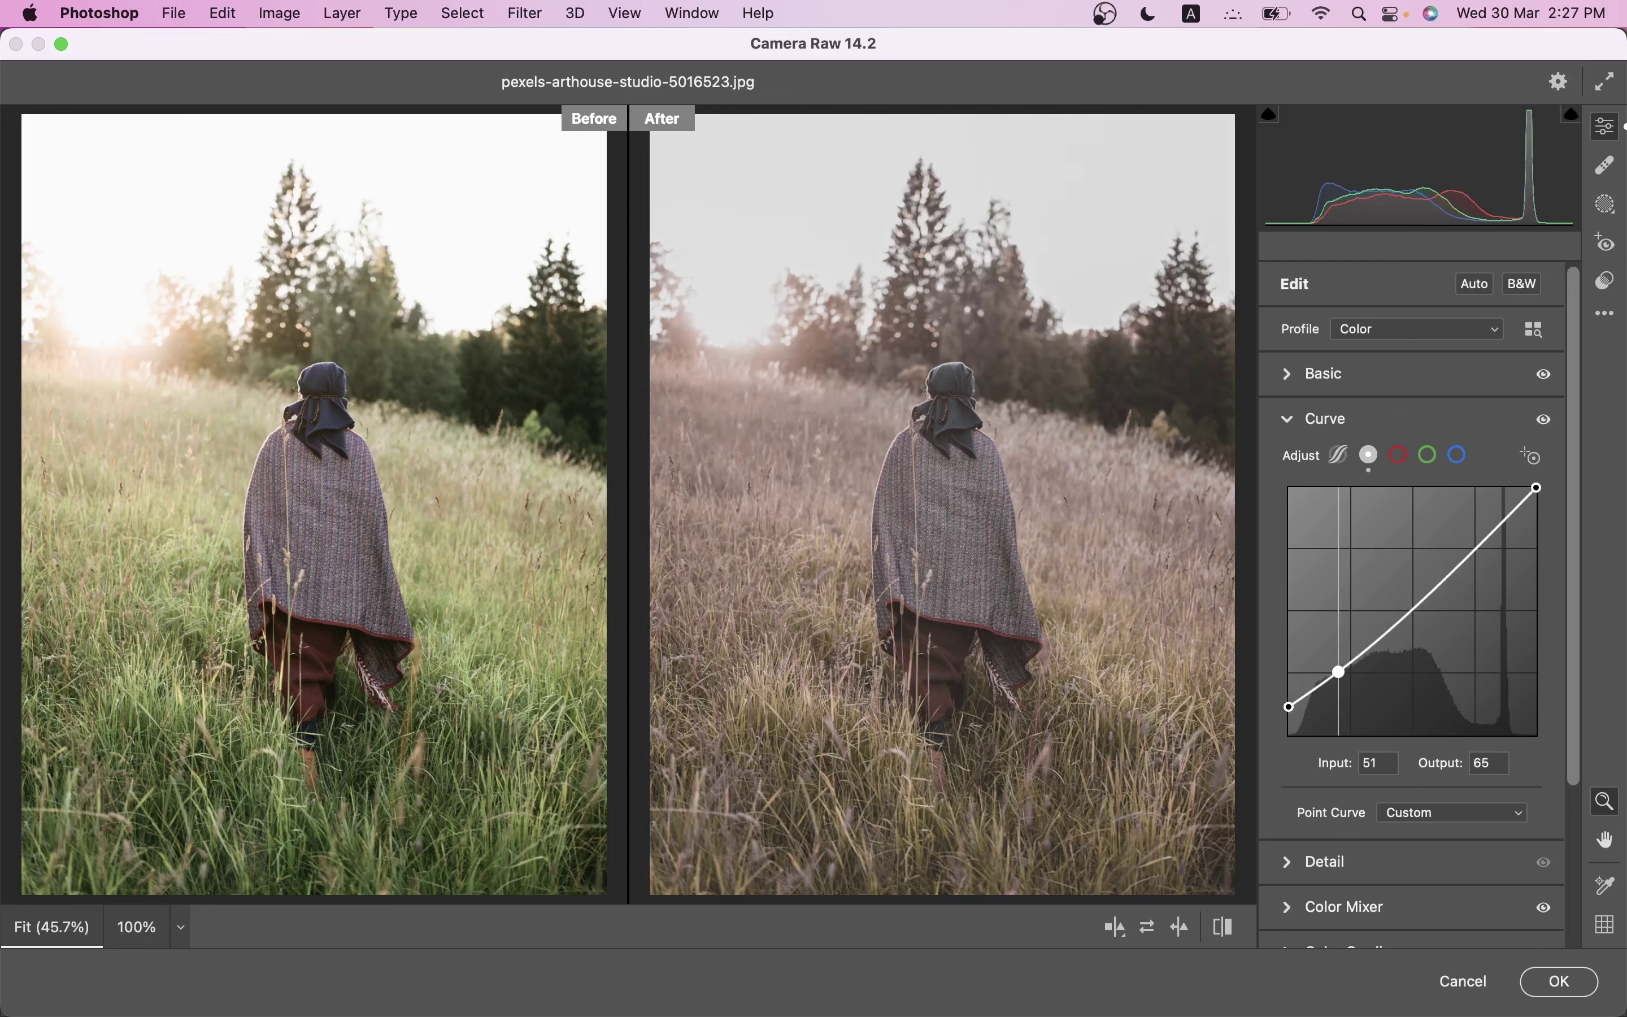
pyautogui.press('Down')
pyautogui.press('Down')
pyautogui.press('Down')
pyautogui.press('Down')
pyautogui.press('Down')
pyautogui.press('Down')
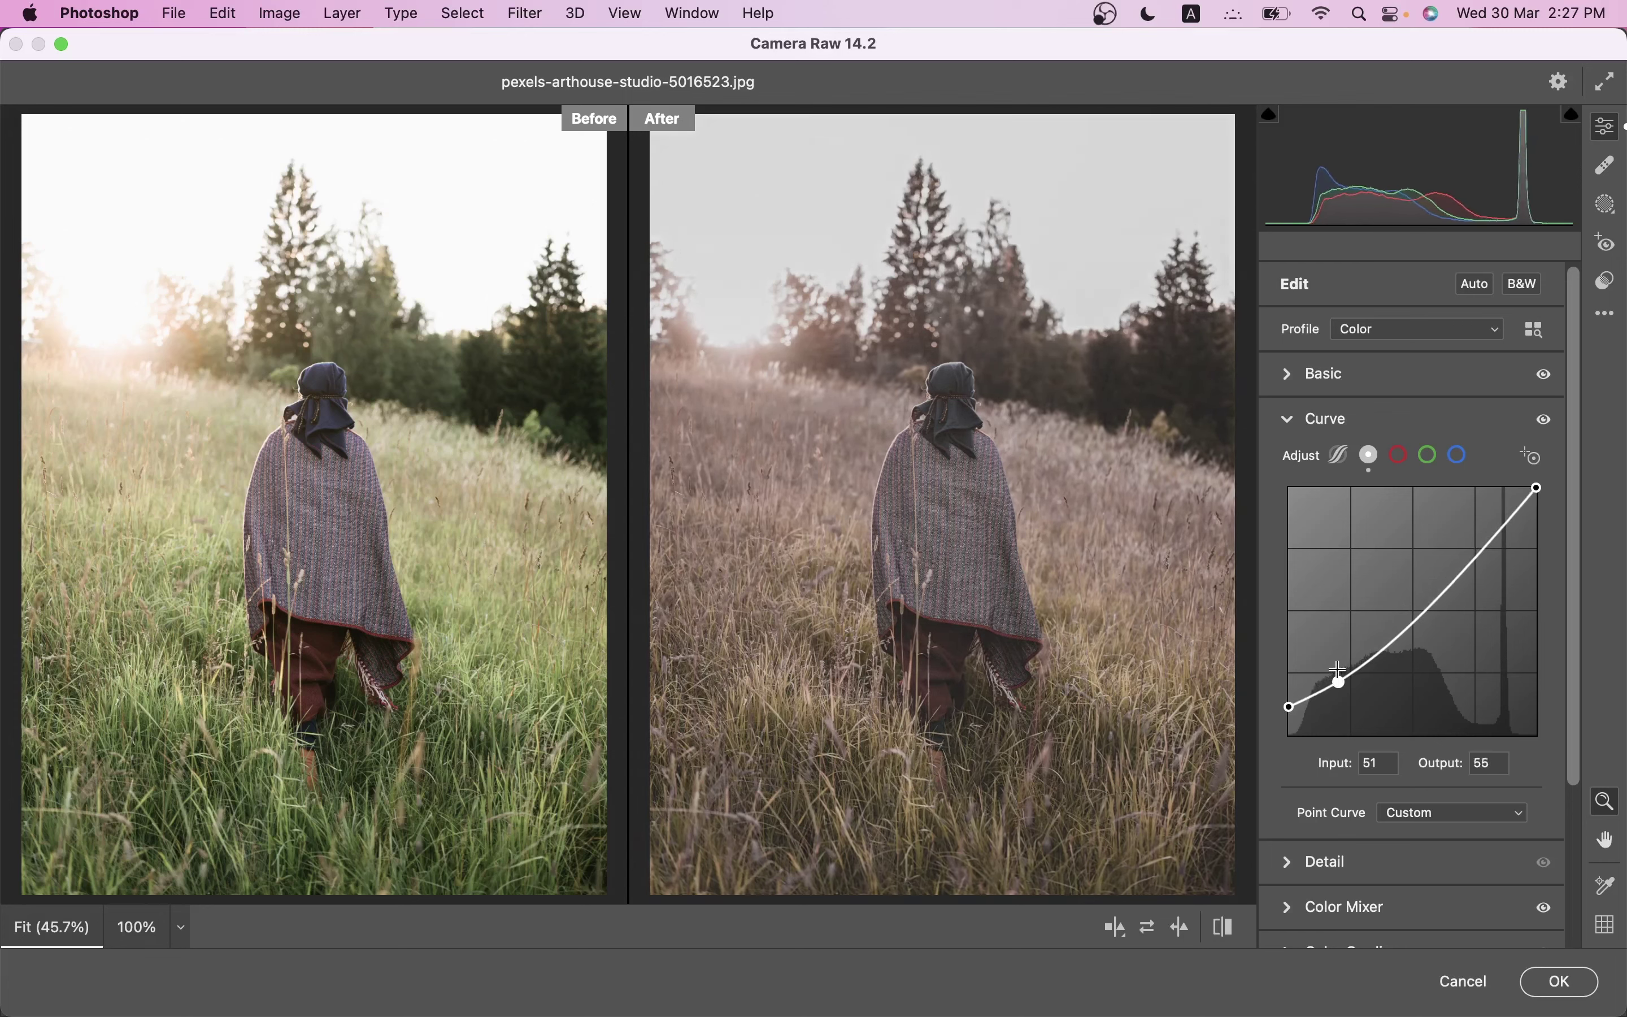
pyautogui.press('Down')
pyautogui.press('Down')
pyautogui.press('Down')
pyautogui.press('Down')
pyautogui.press('Down')
pyautogui.press('Right')
pyautogui.press('Right')
pyautogui.press('Right')
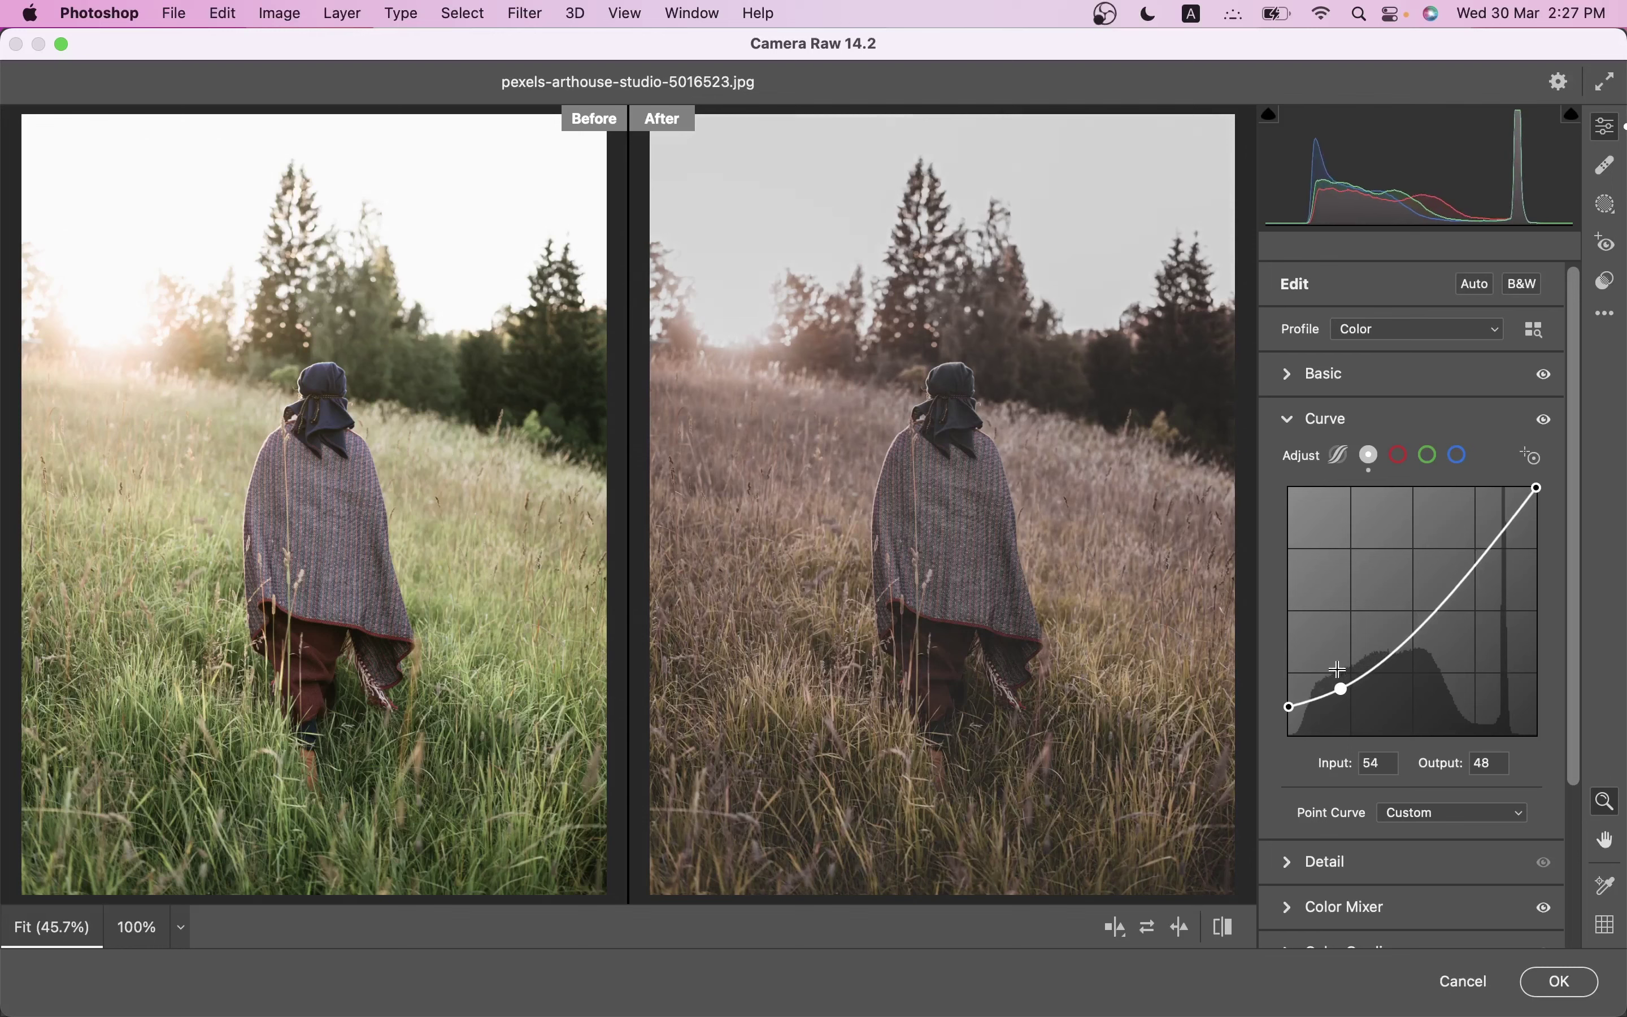
pyautogui.press('Right')
pyautogui.press('Left')
# Step: Add a midtone curve point and raise it to brighten the mids
pyautogui.moveTo(1410, 628); pyautogui.dragTo(1408, 641)
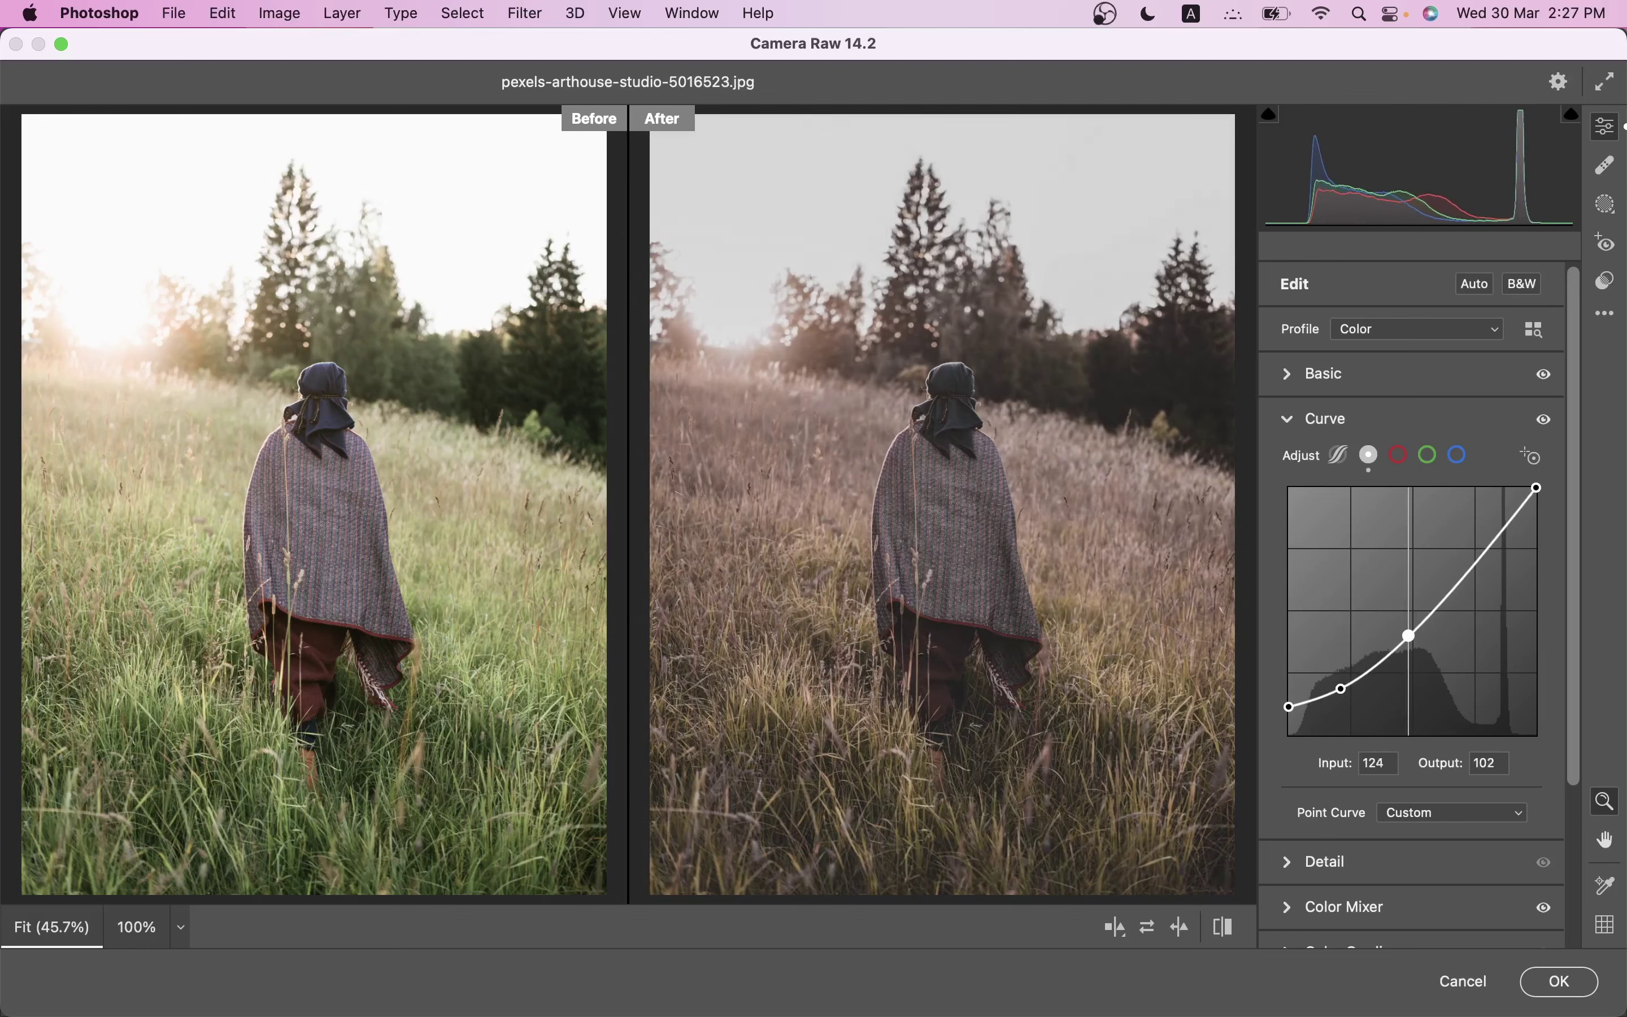
pyautogui.press('Left')
pyautogui.press('Left')
pyautogui.press('Left')
pyautogui.press('Left')
pyautogui.press('Left')
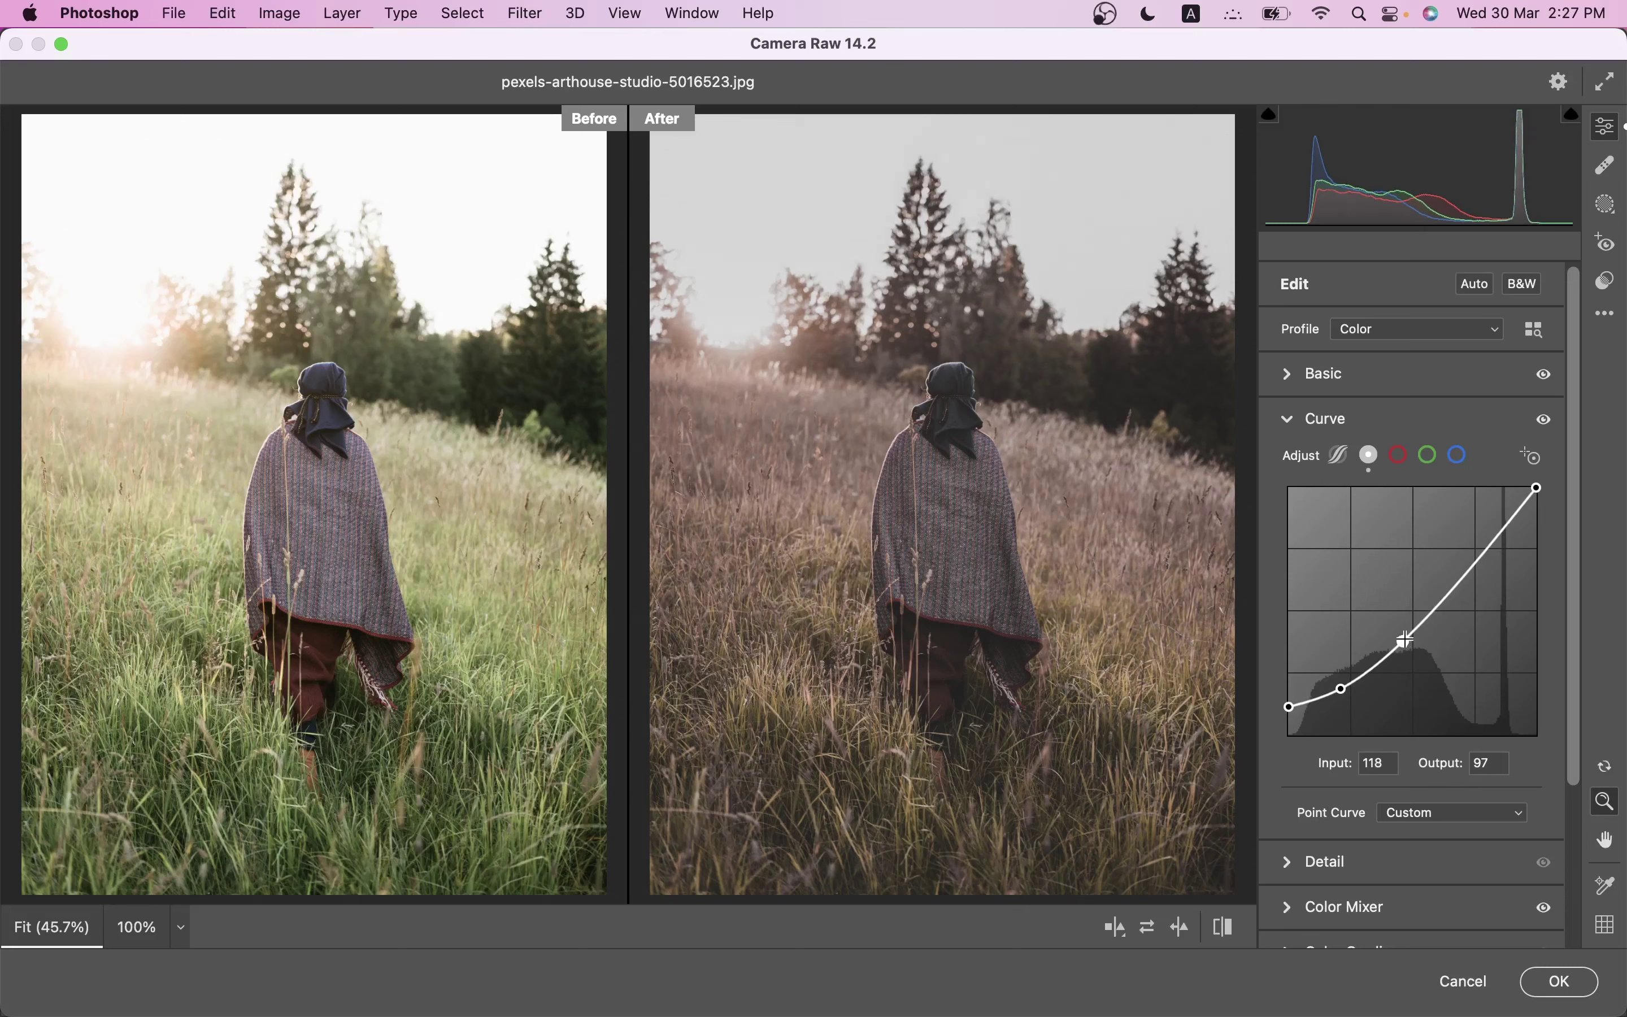
pyautogui.press('Left')
pyautogui.press('Left')
pyautogui.press('Left')
pyautogui.press('Left')
pyautogui.press('Left')
pyautogui.press('Left')
pyautogui.press('Left')
pyautogui.press('Left')
pyautogui.press('Left')
pyautogui.press('Left')
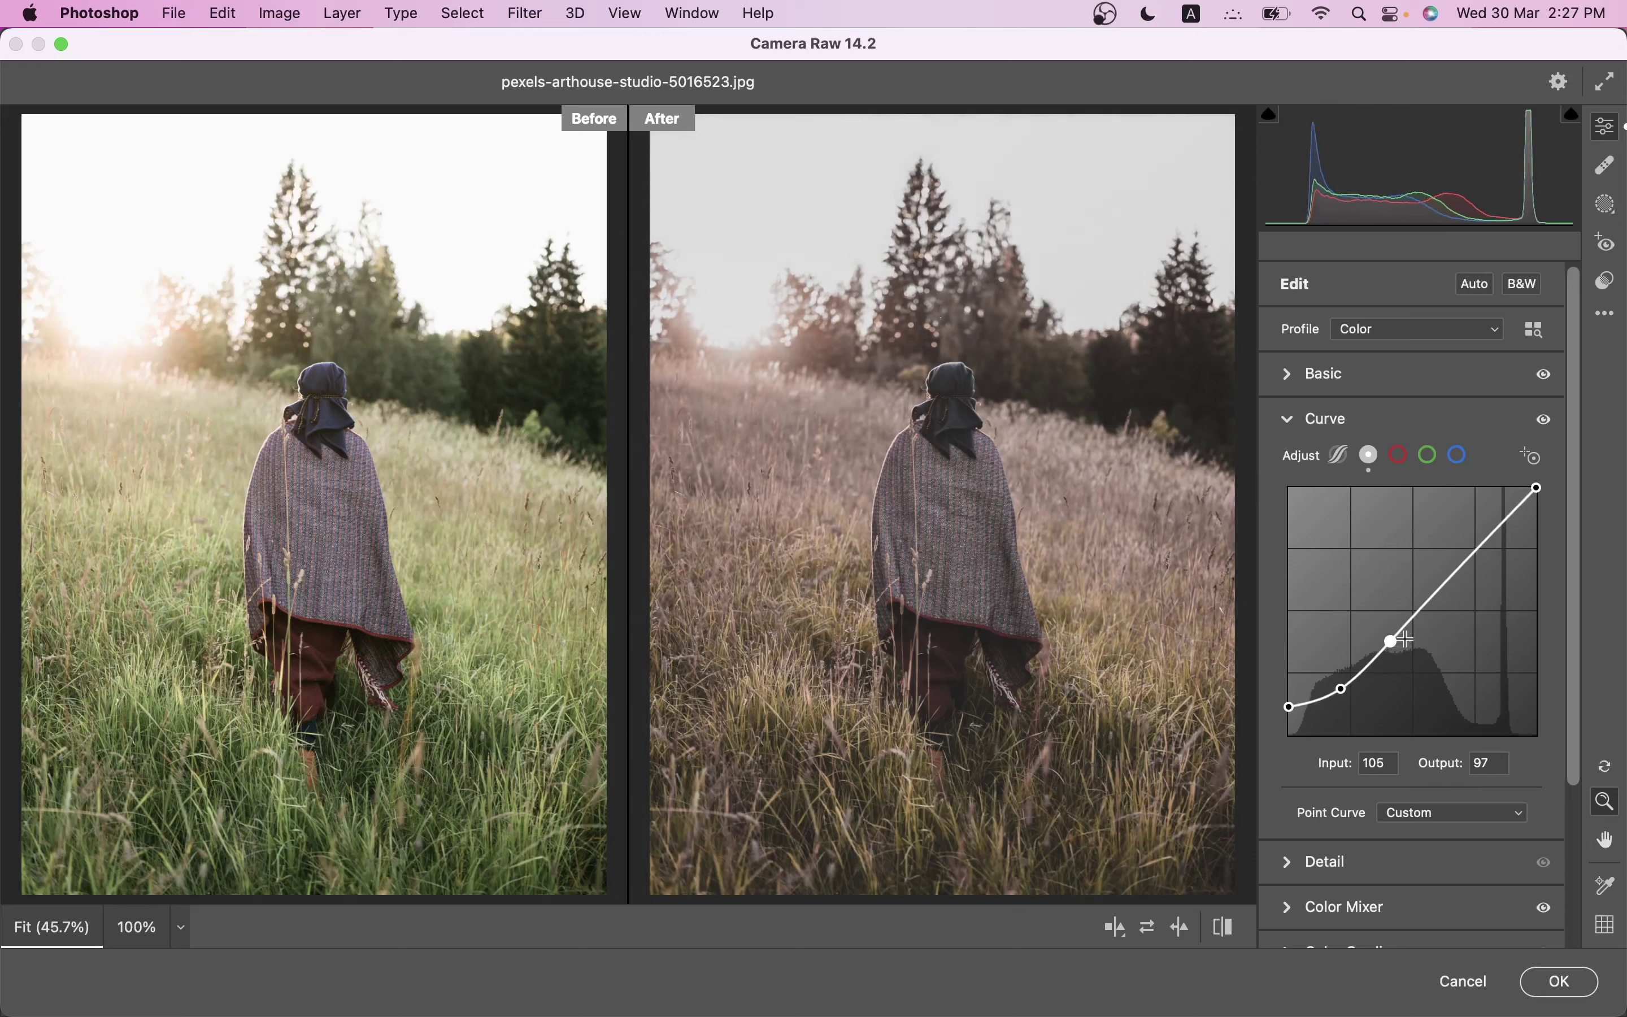
pyautogui.press('Left')
pyautogui.press('Left')
pyautogui.press('Left')
pyautogui.press('Up')
pyautogui.press('Up')
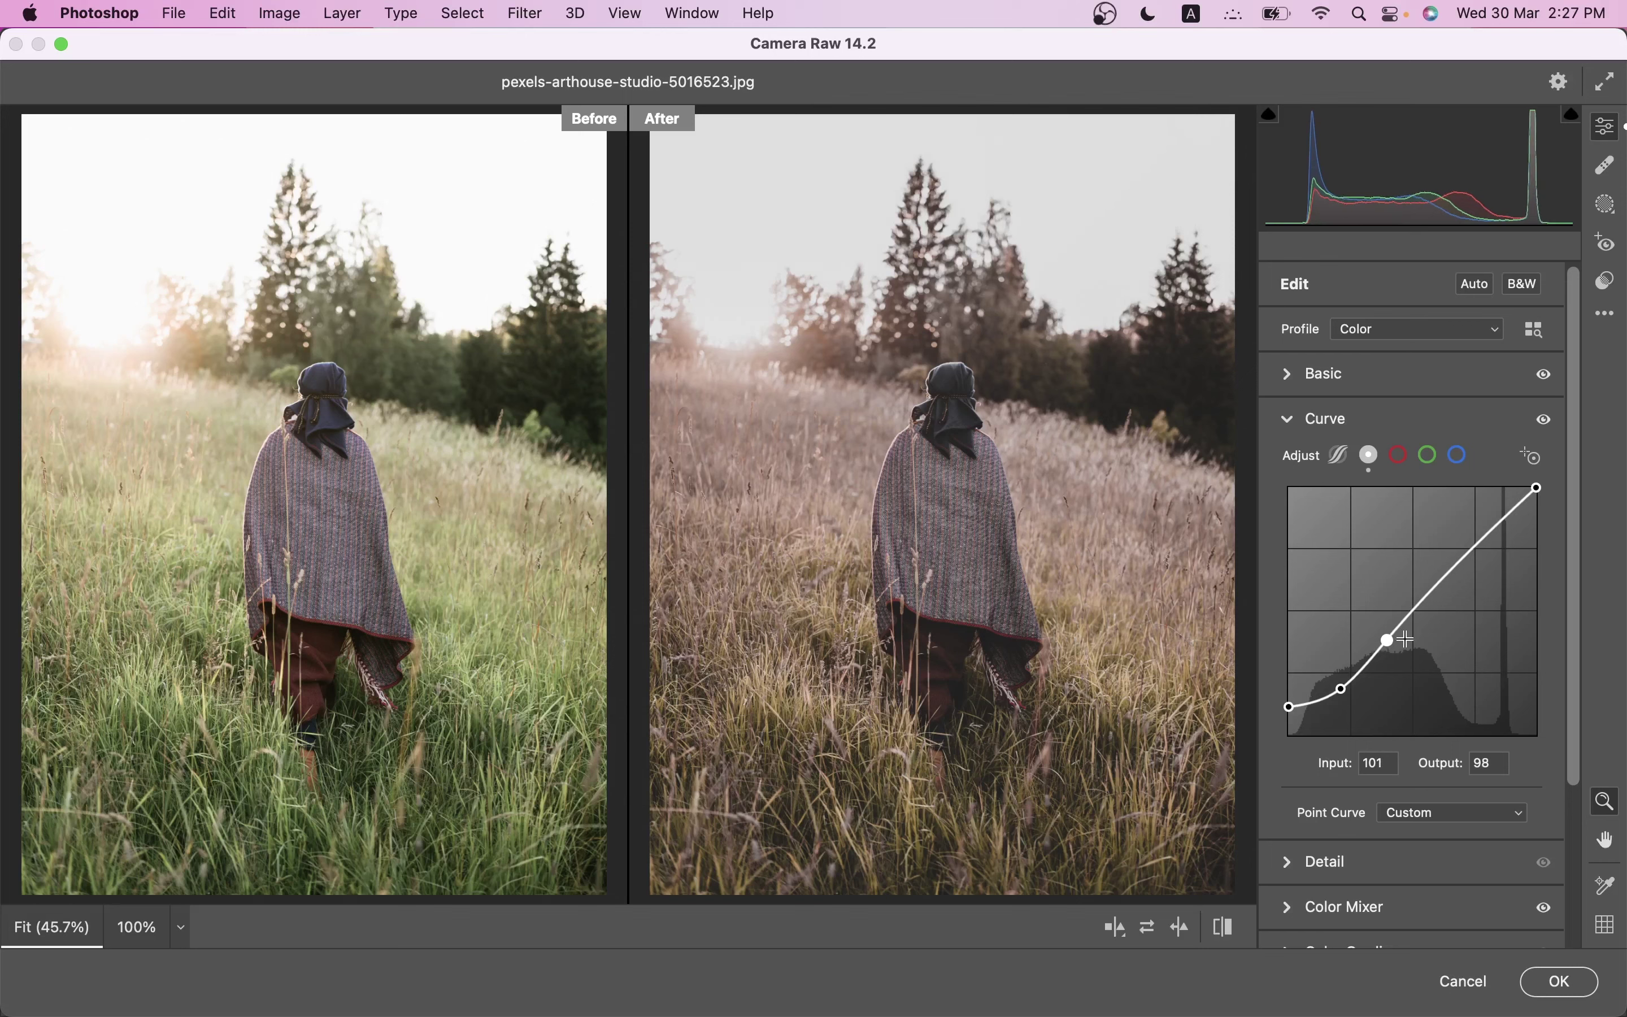
pyautogui.press('Up')
pyautogui.press('Up')
pyautogui.press('Left')
pyautogui.press('Up')
pyautogui.press('Up')
pyautogui.press('Up')
pyautogui.press('Up')
pyautogui.press('Up')
pyautogui.press('Up')
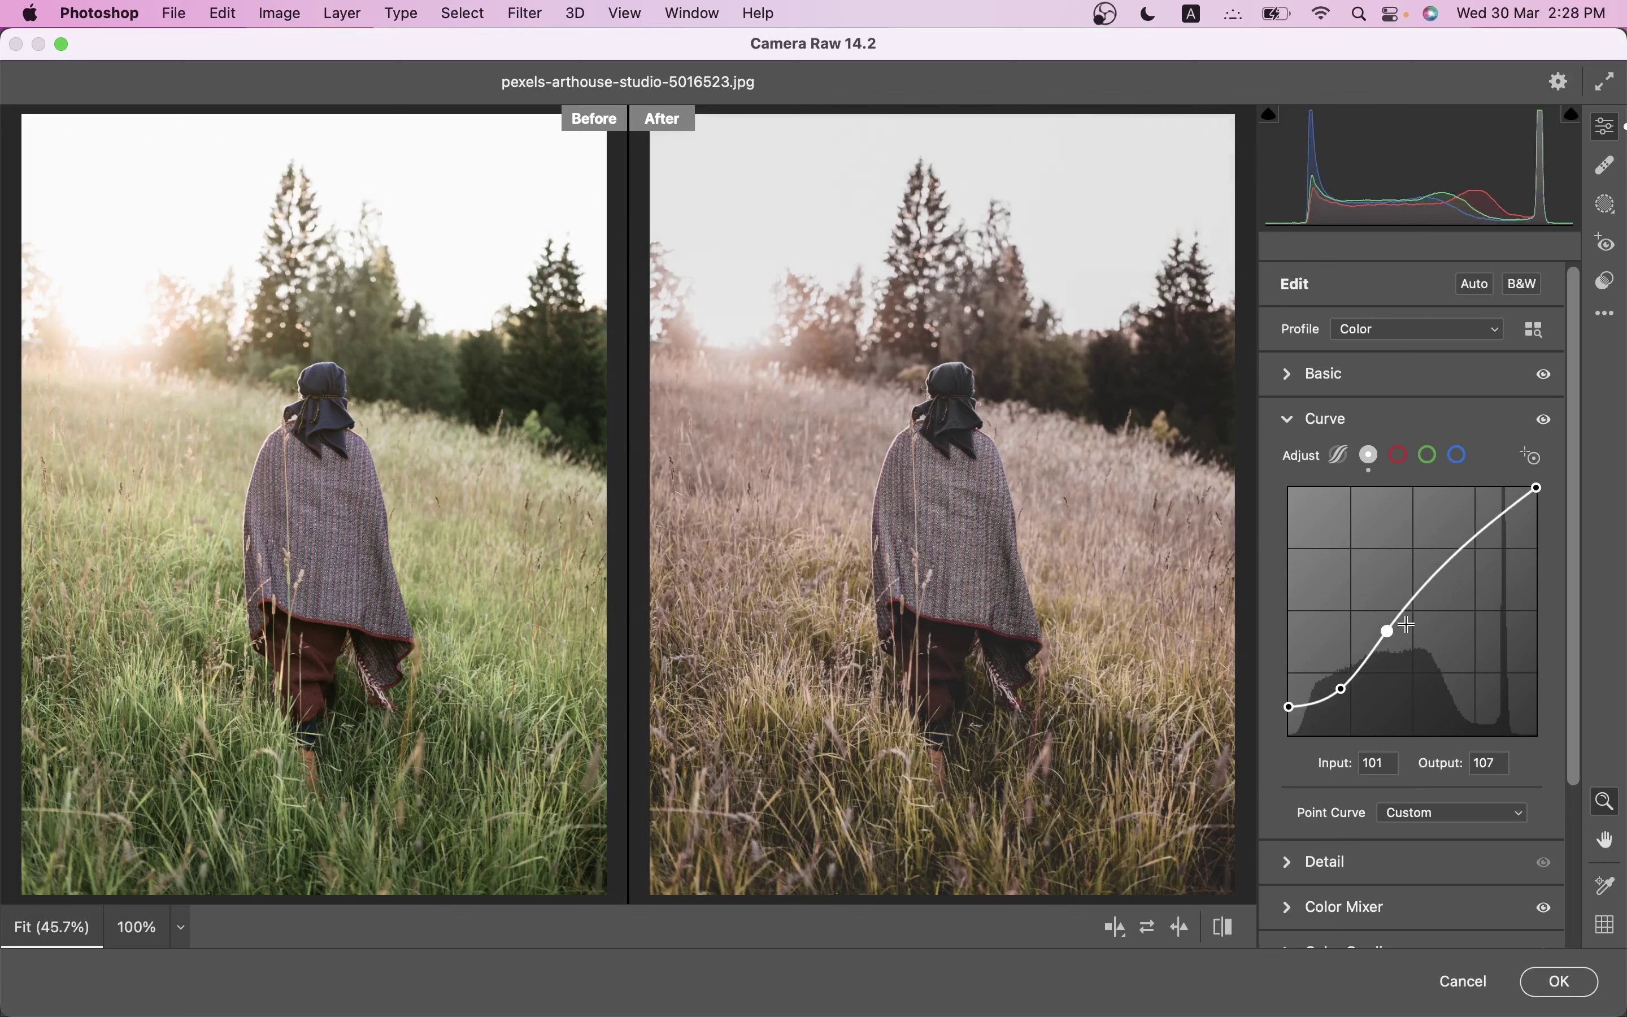
pyautogui.press('Up')
pyautogui.press('Up')
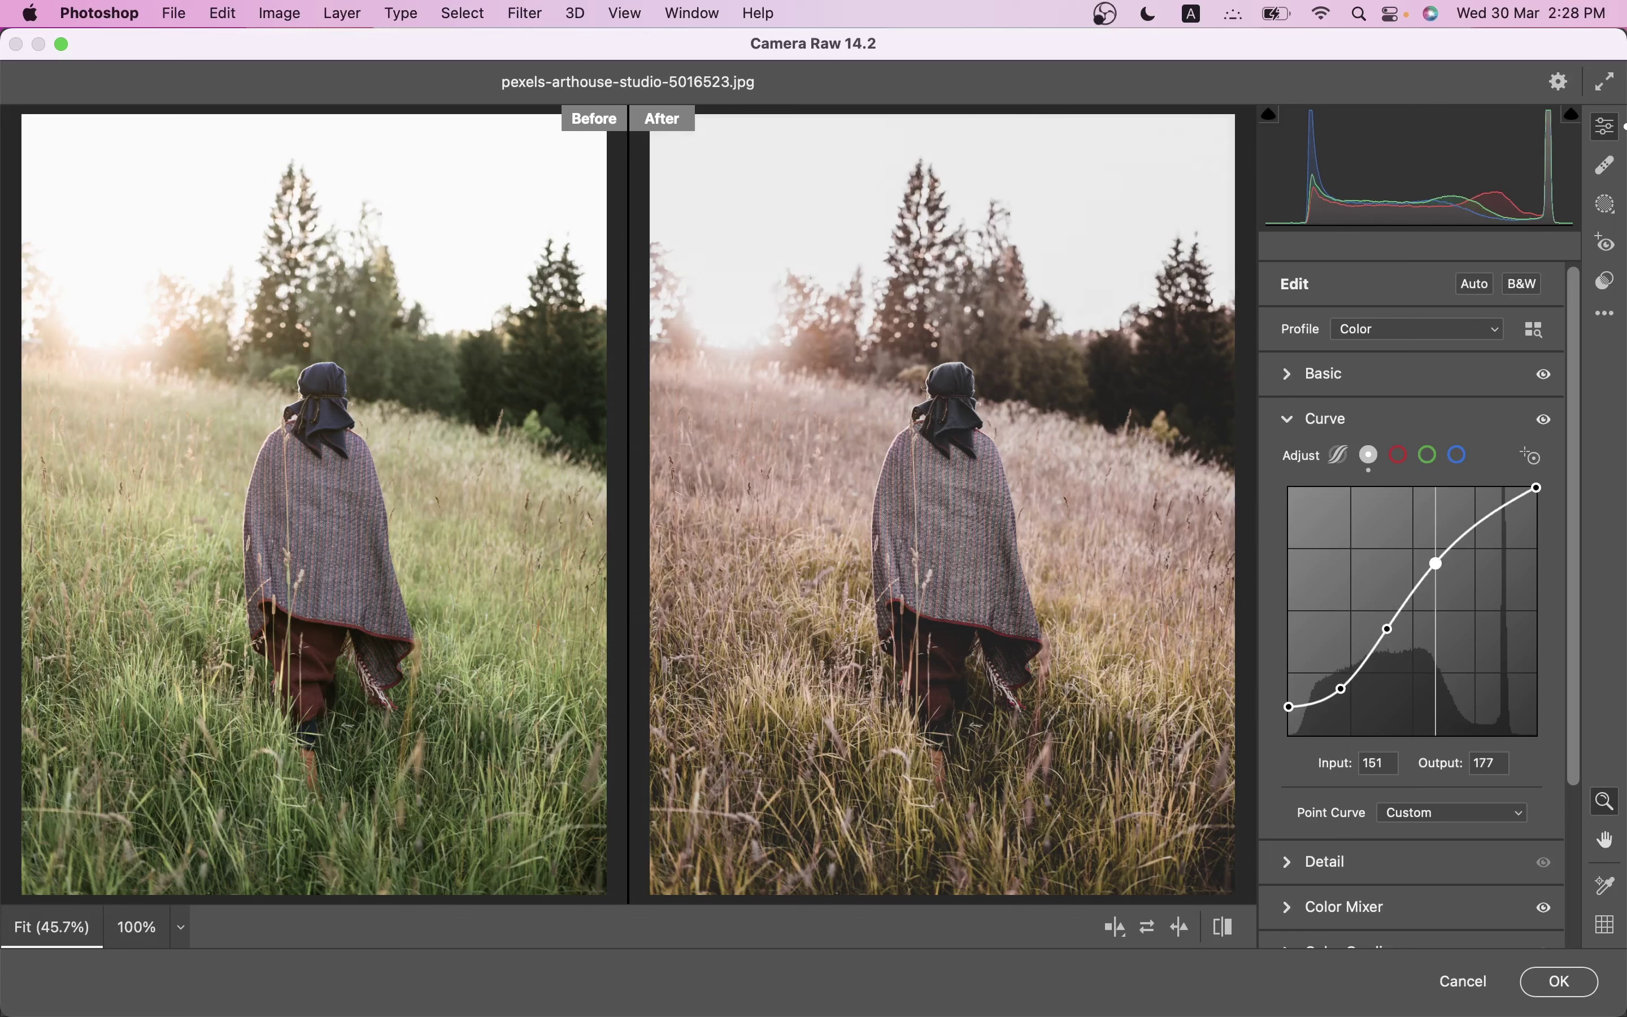
# Step: Add a highlight point and lower the white point to output 243
pyautogui.moveTo(1432, 564); pyautogui.dragTo(1468, 536)
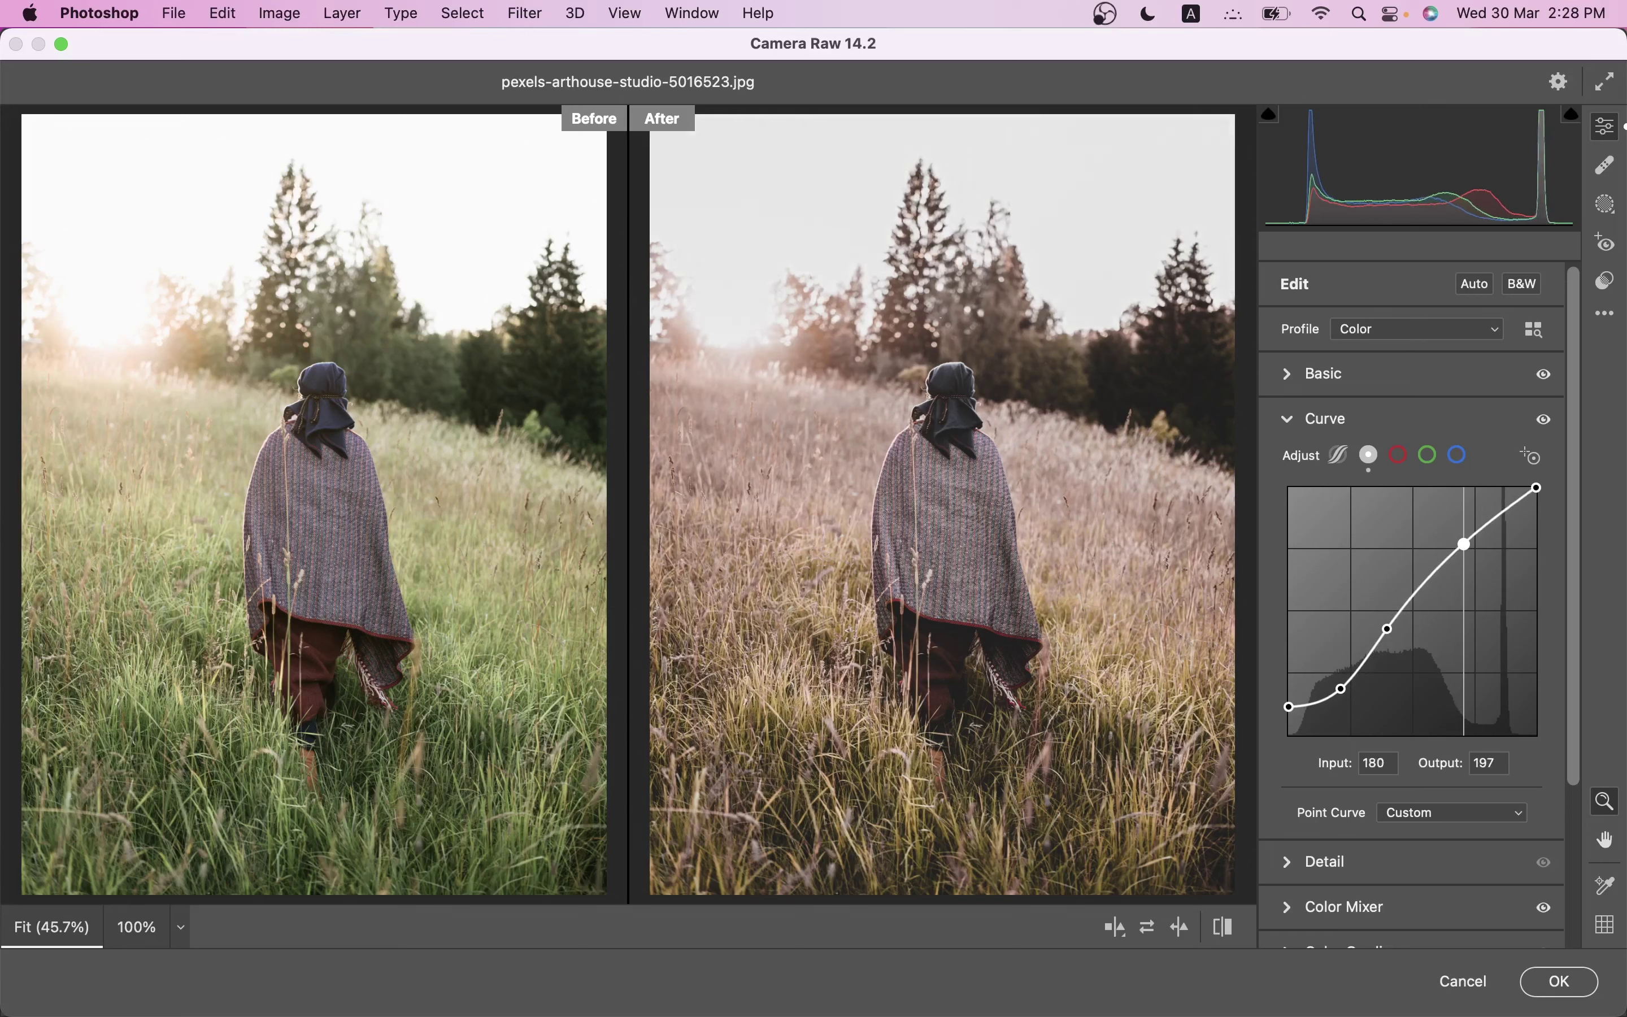
pyautogui.press('Down')
pyautogui.press('Down')
pyautogui.press('Down')
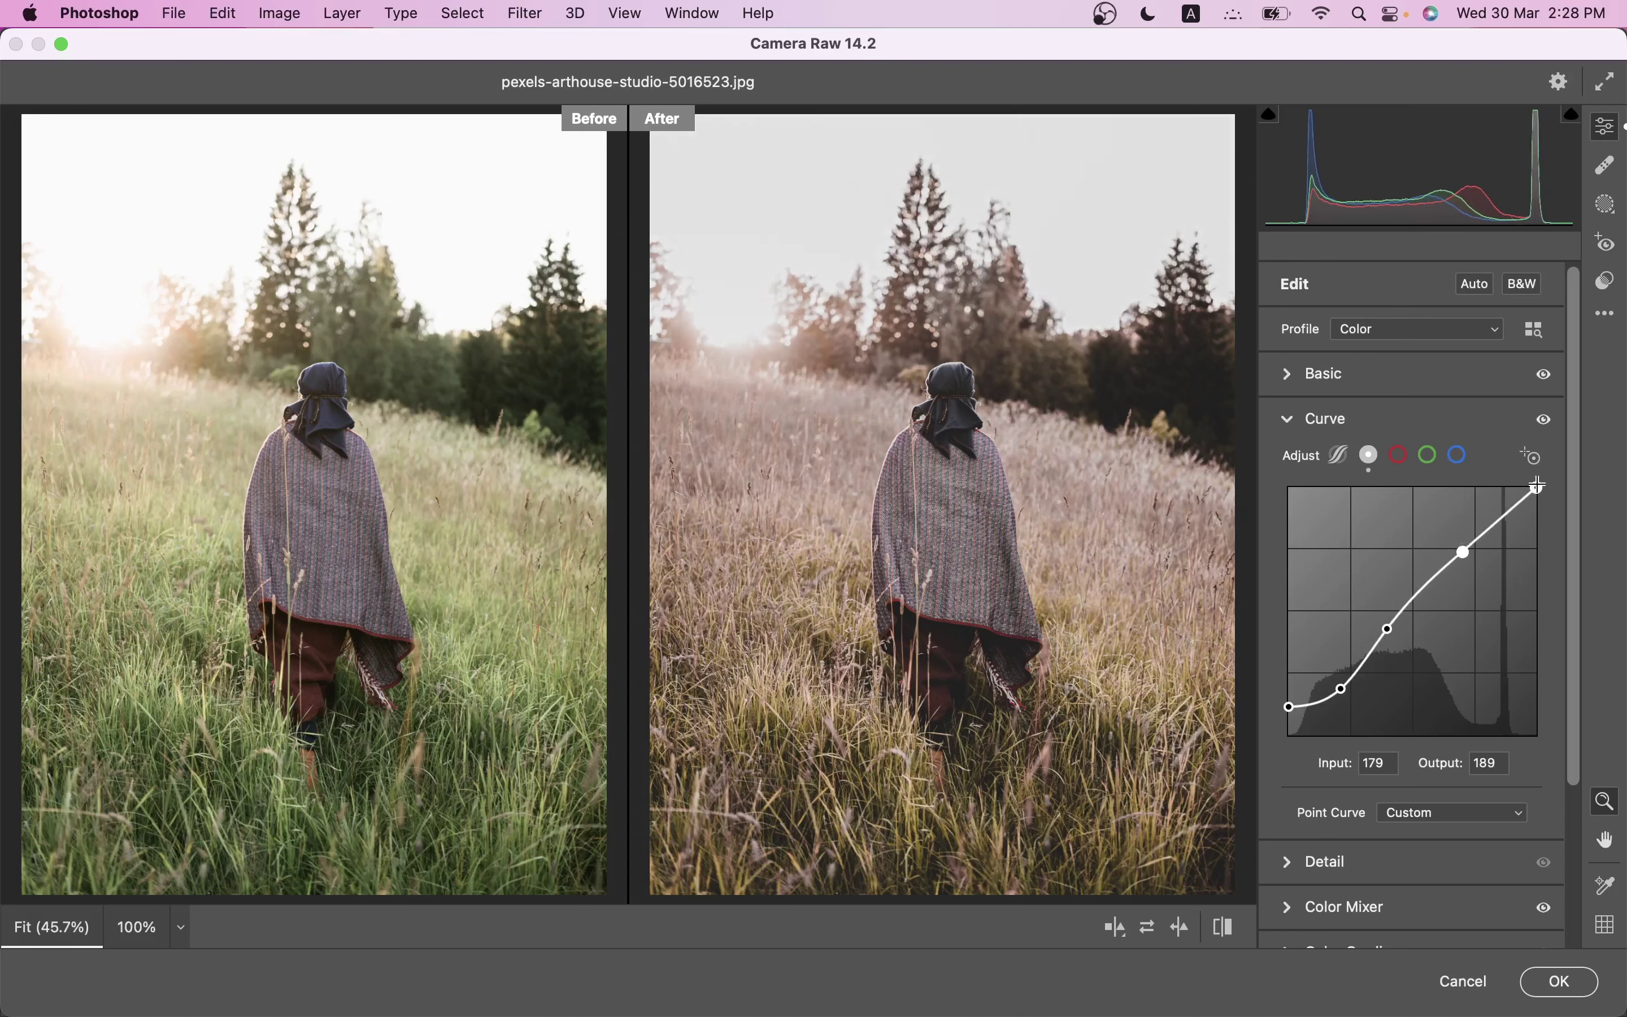
pyautogui.moveTo(1538, 485); pyautogui.dragTo(1559, 515)
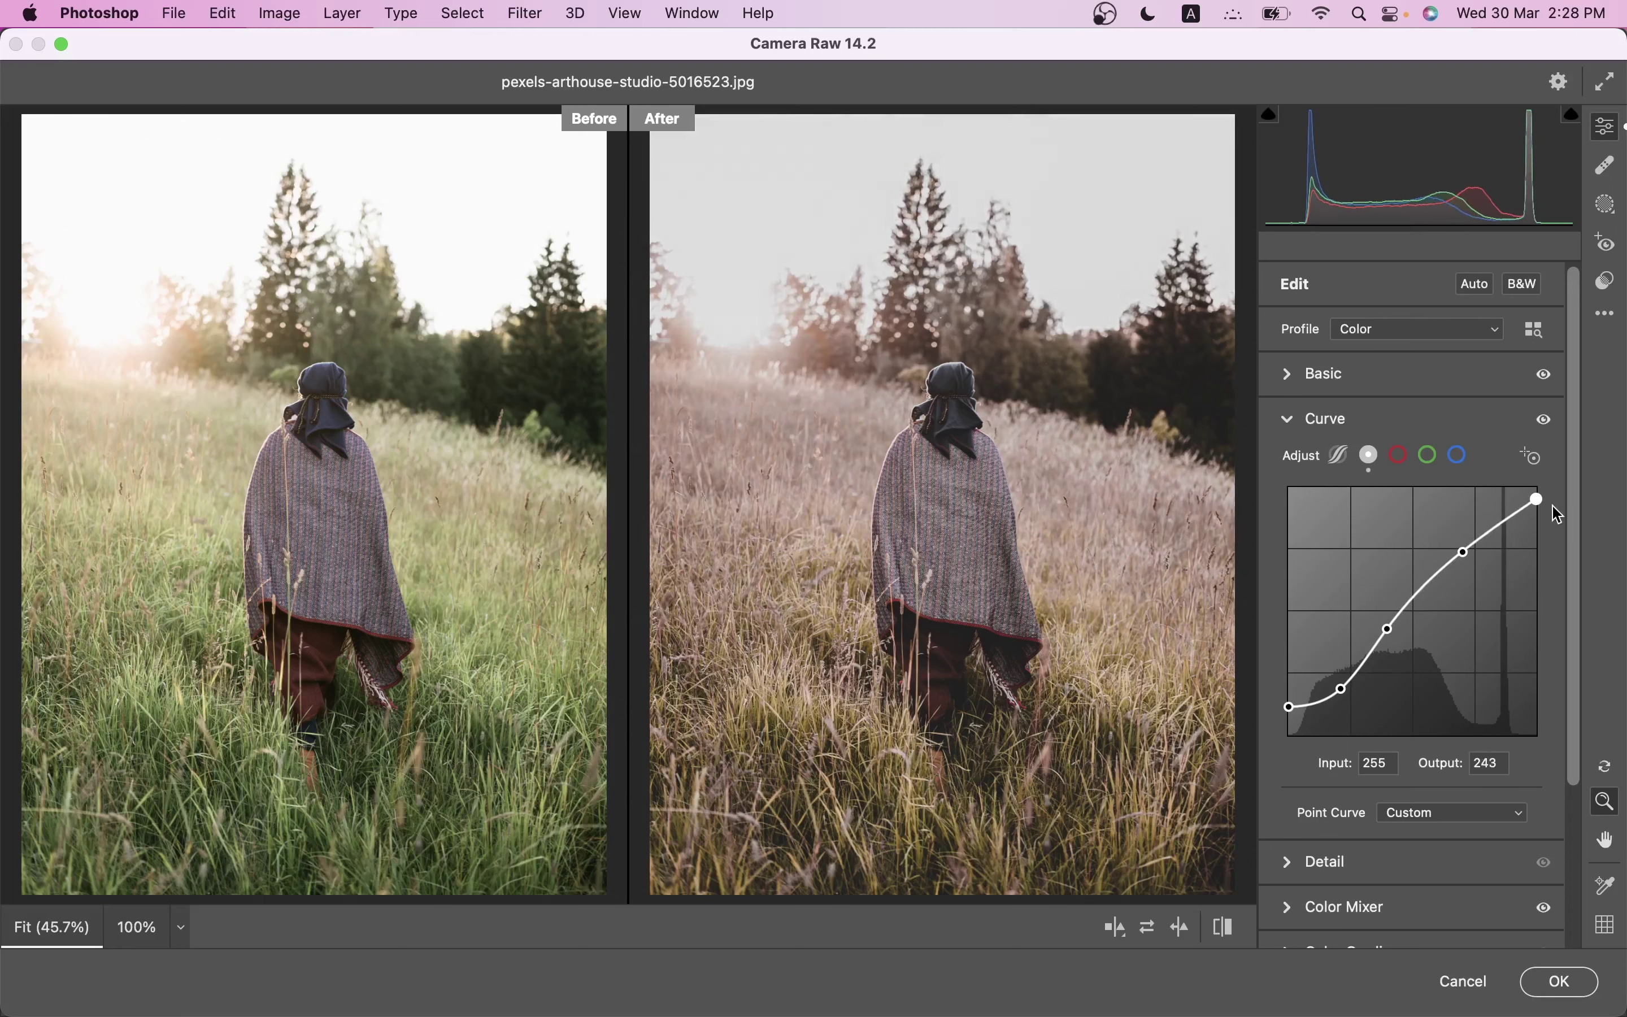
pyautogui.moveTo(1538, 502); pyautogui.dragTo(1538, 499)
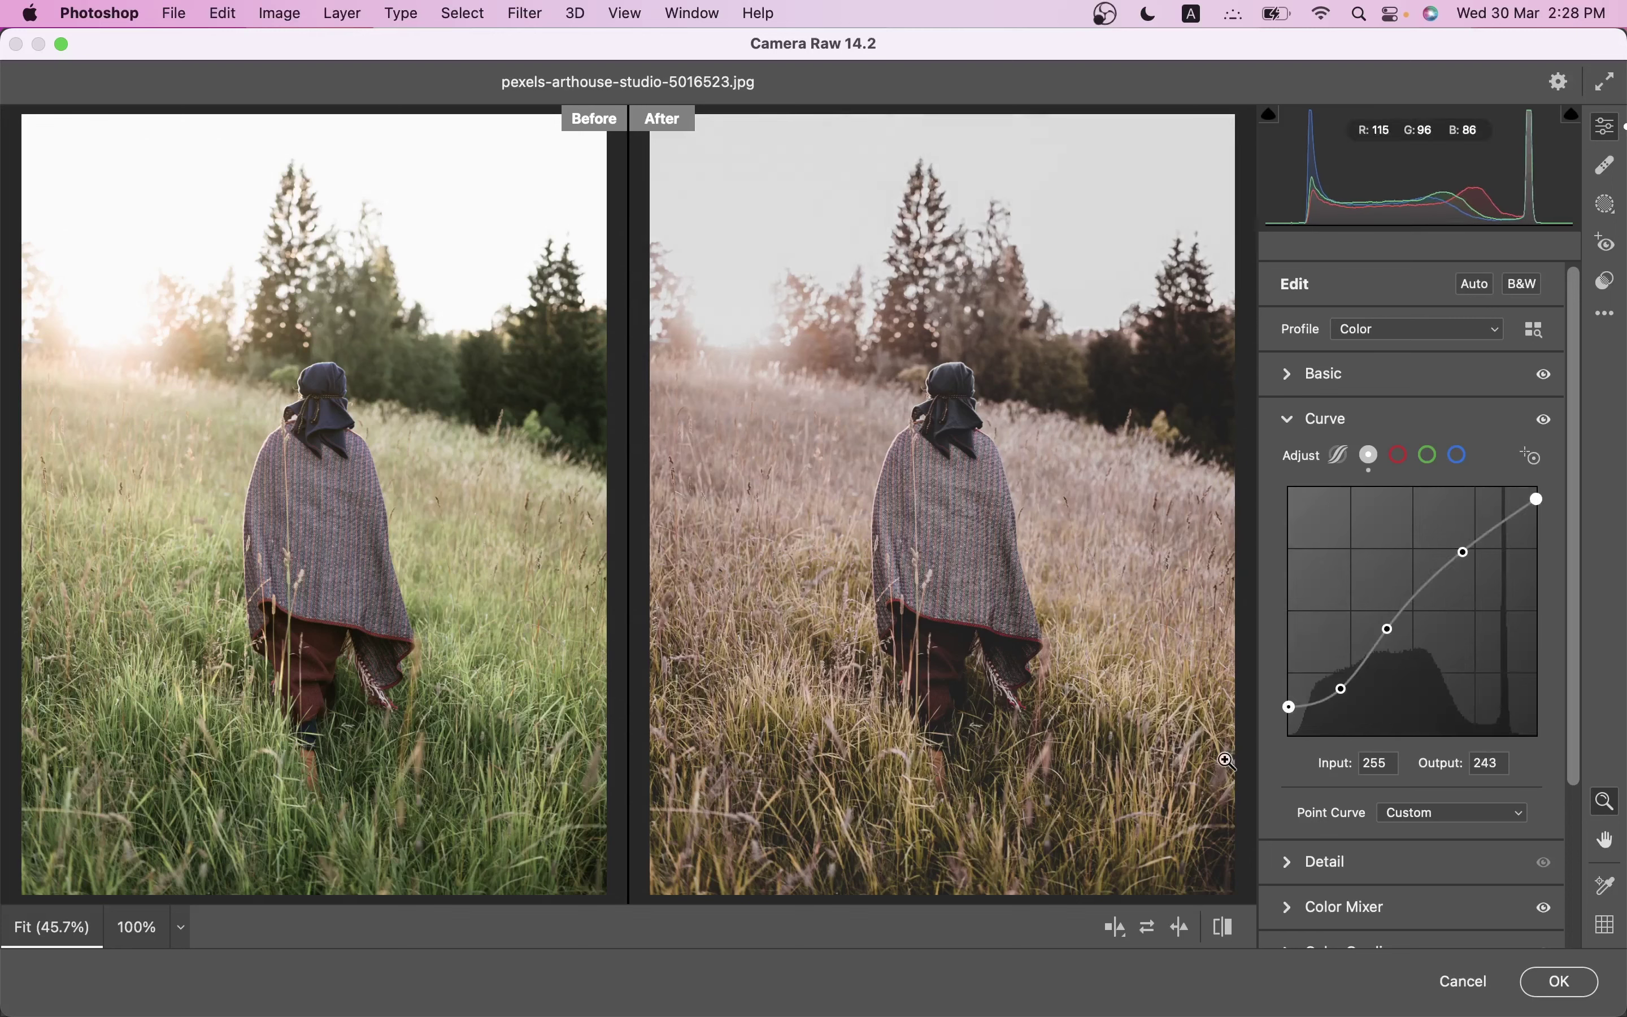
# Step: Add a near-neutral point to the Red channel curve
pyautogui.click(1400, 458)
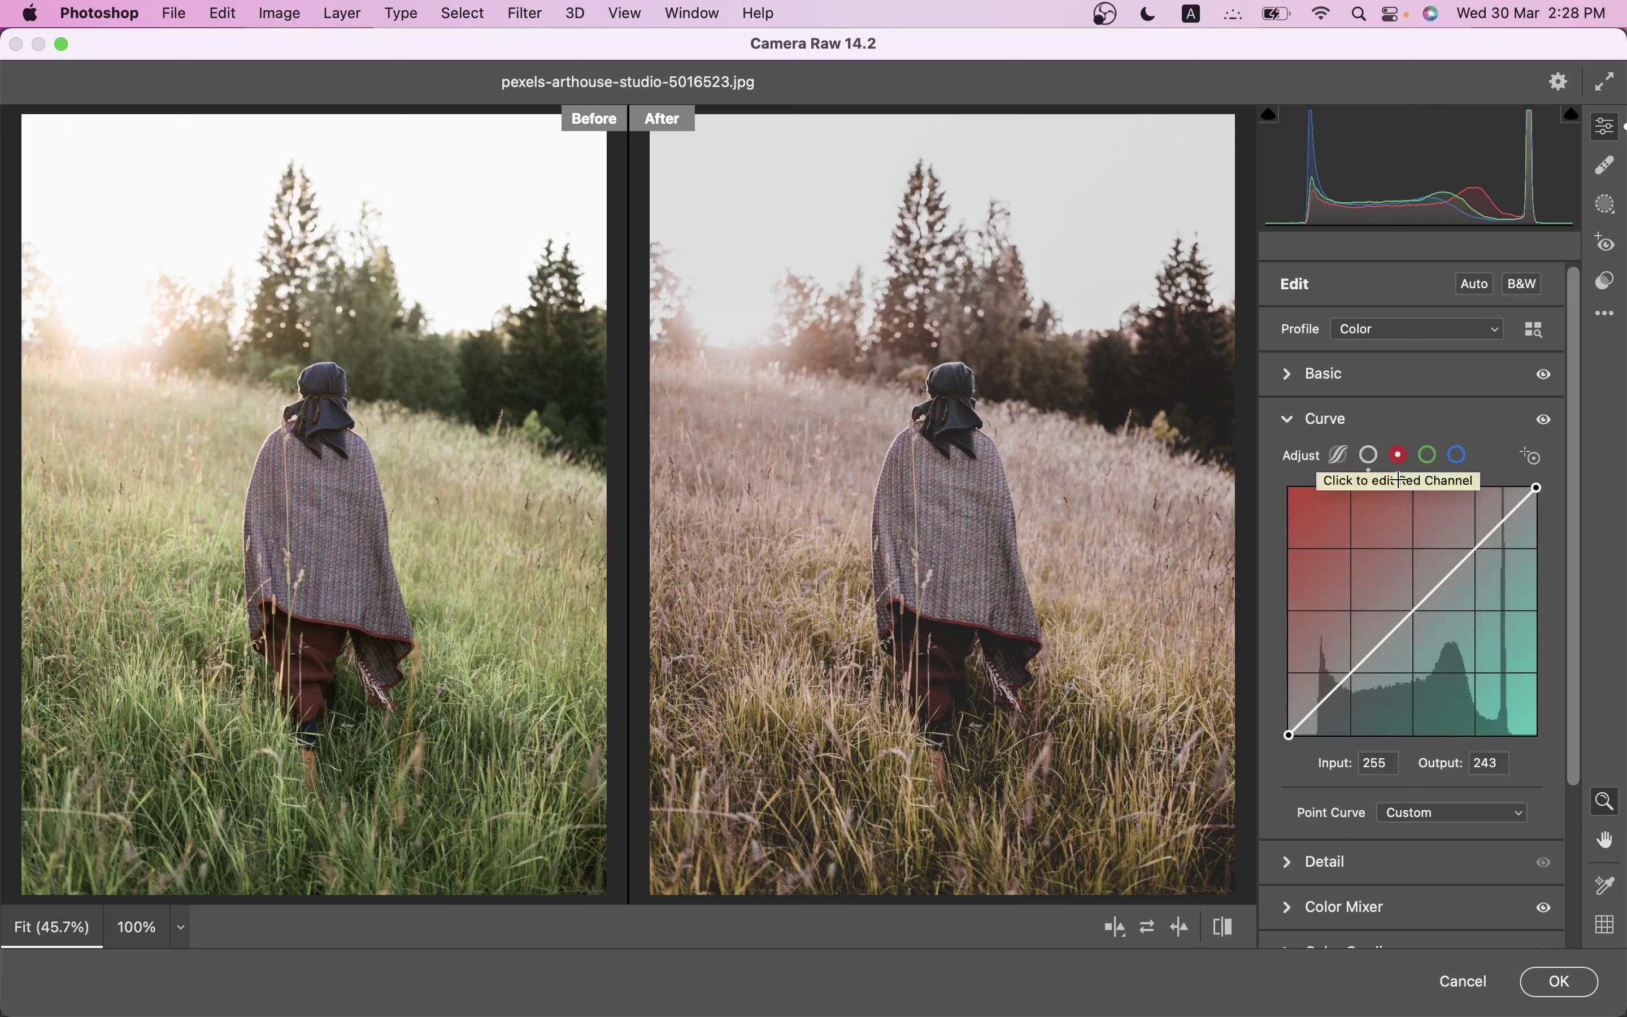
pyautogui.click(1415, 609)
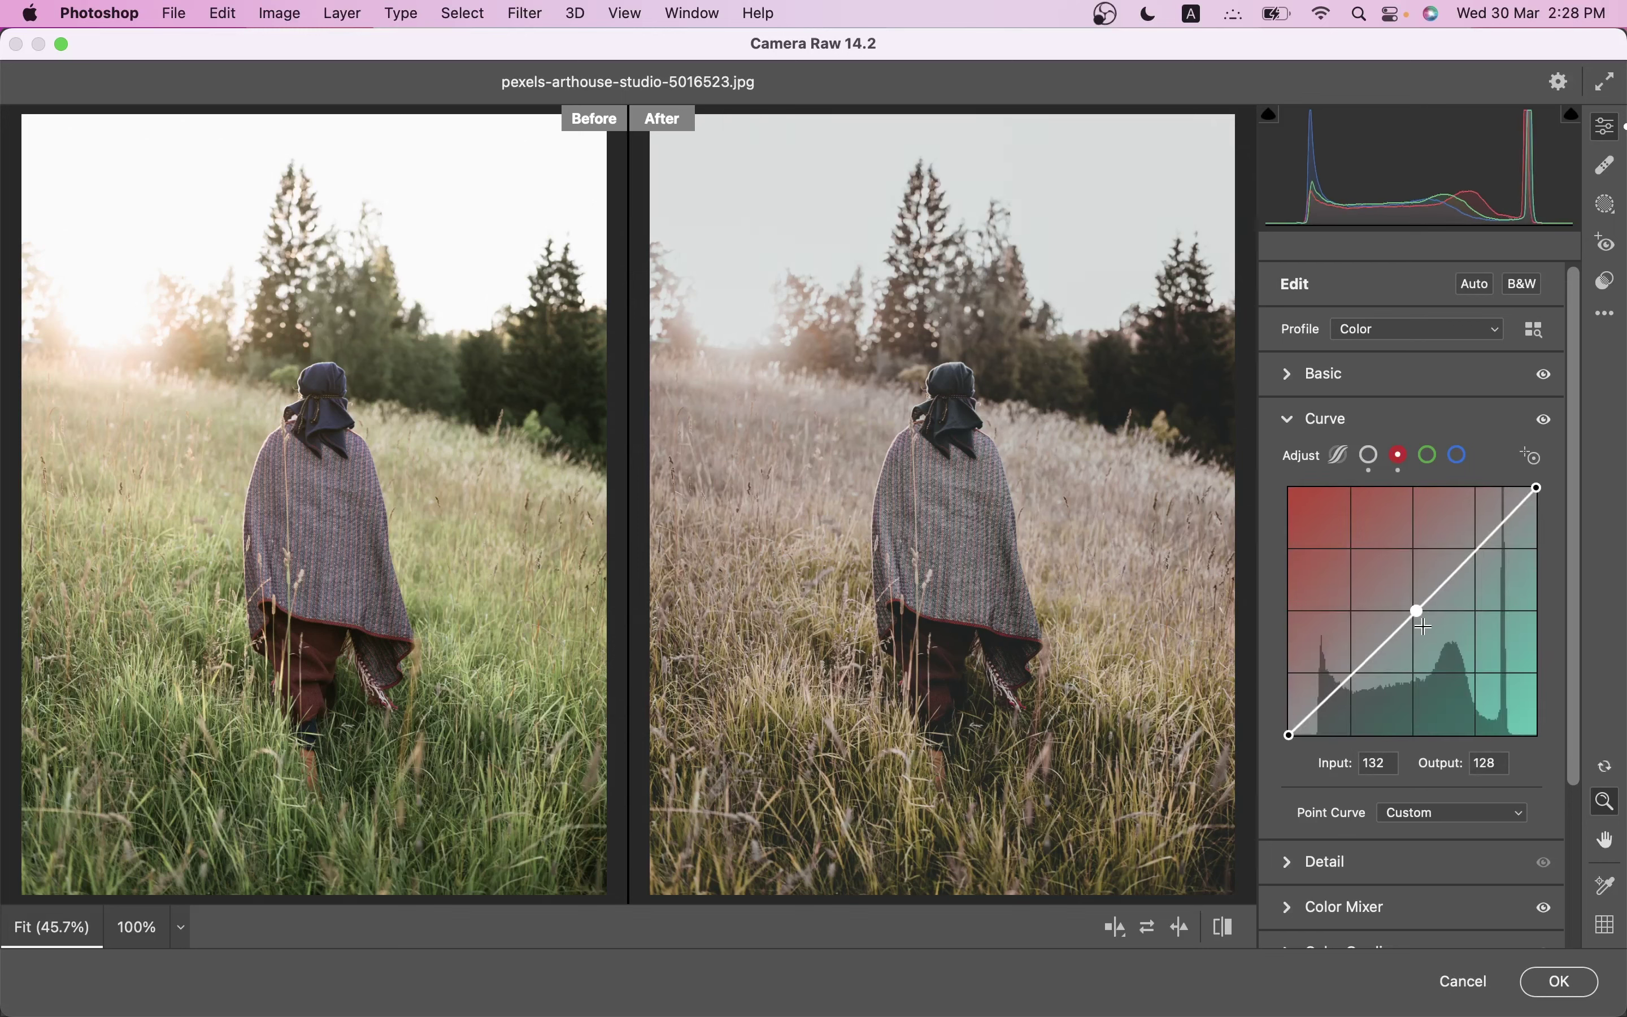
pyautogui.moveTo(1425, 627); pyautogui.dragTo(1417, 608)
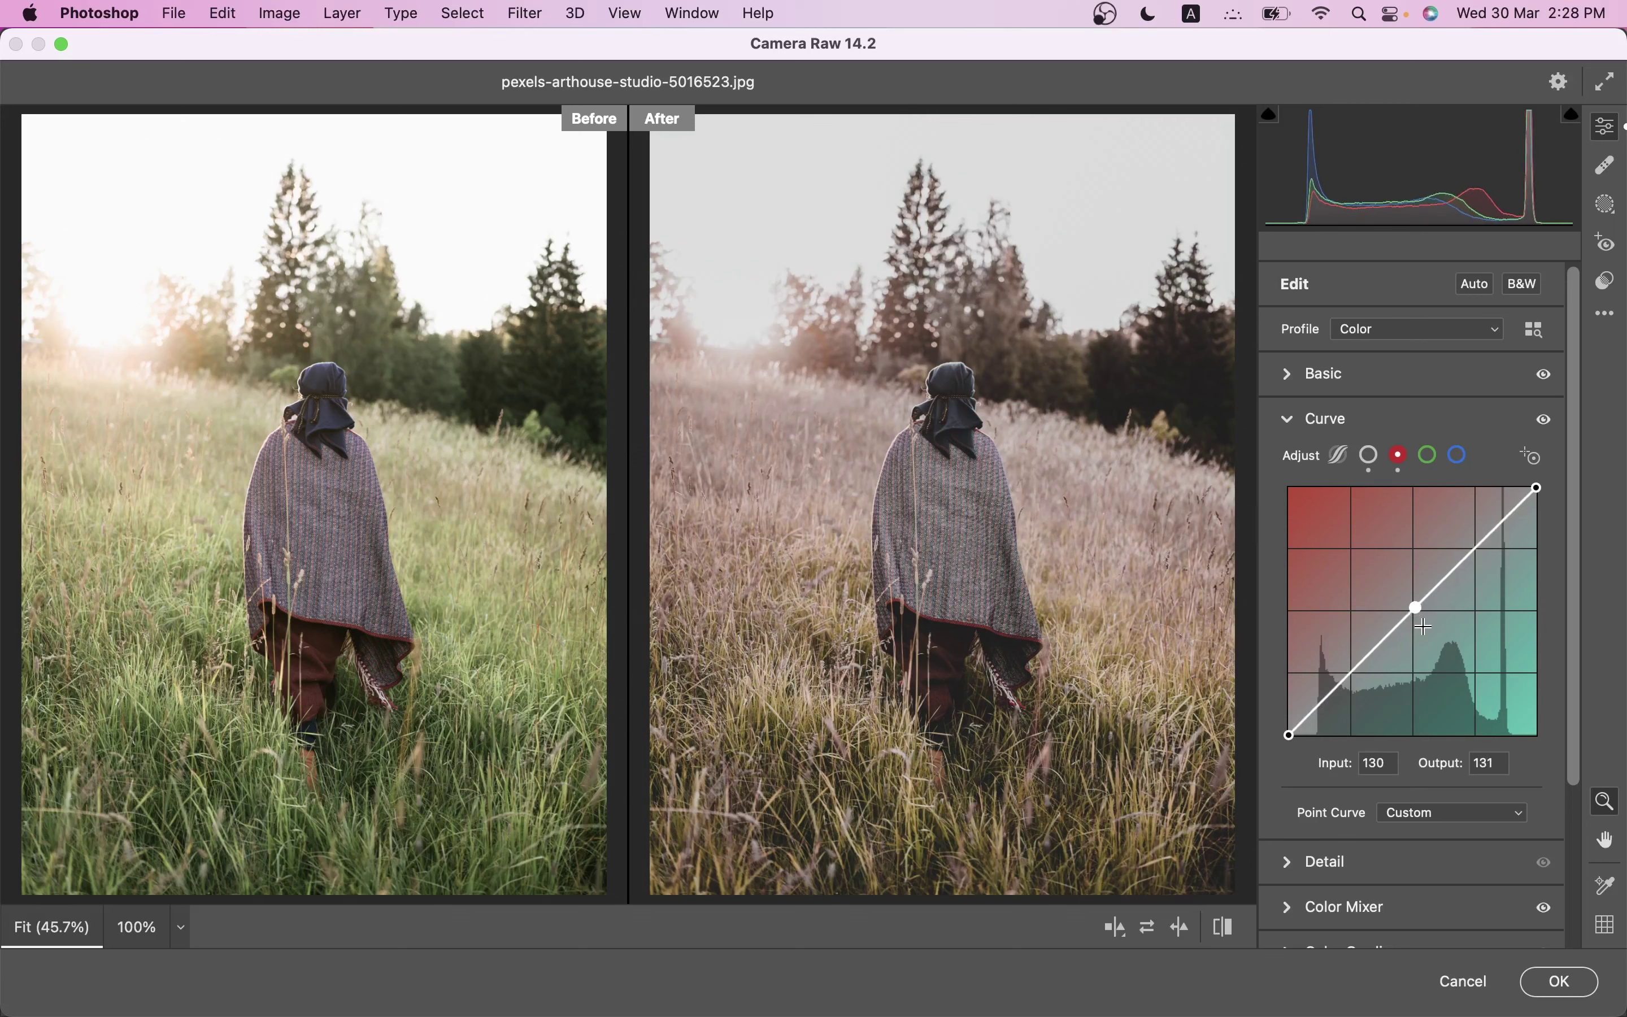
# Step: On the Blue channel curve, lift shadows slightly and pull input 179 down to 162
pyautogui.click(1460, 456)
pyautogui.moveTo(1322, 711); pyautogui.dragTo(1306, 721)
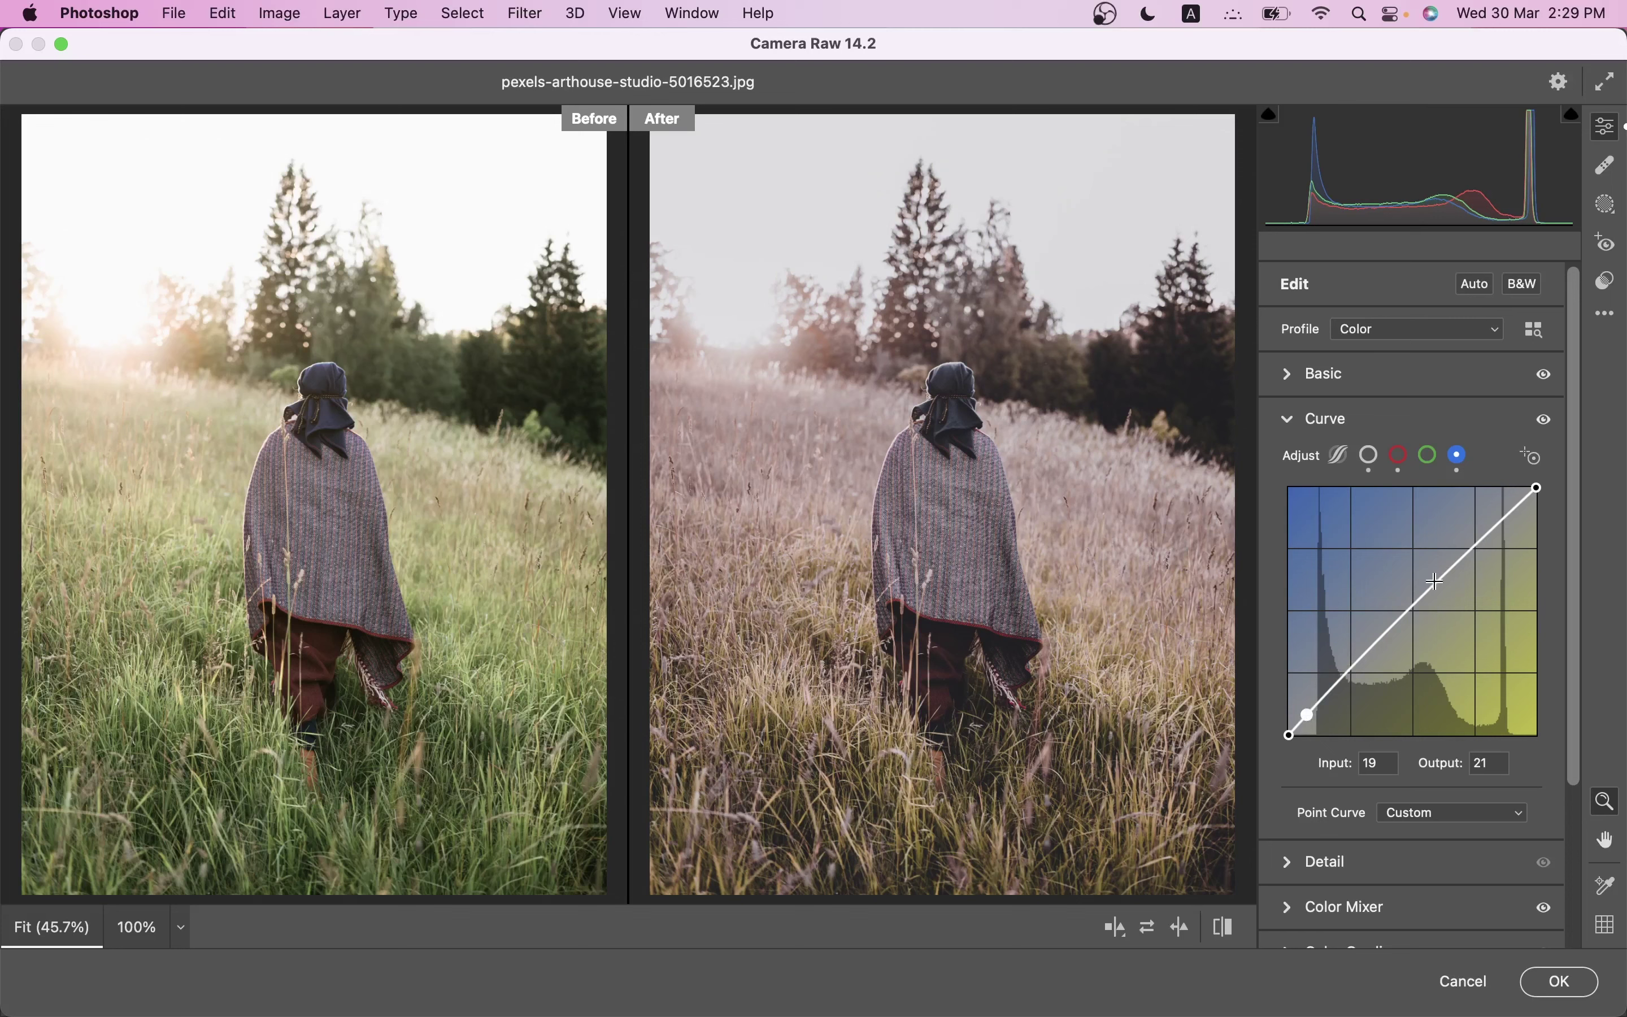
pyautogui.moveTo(1436, 582); pyautogui.dragTo(1445, 592)
pyautogui.hotkey('shift', 'Right')
pyautogui.press('Up')
pyautogui.press('Up')
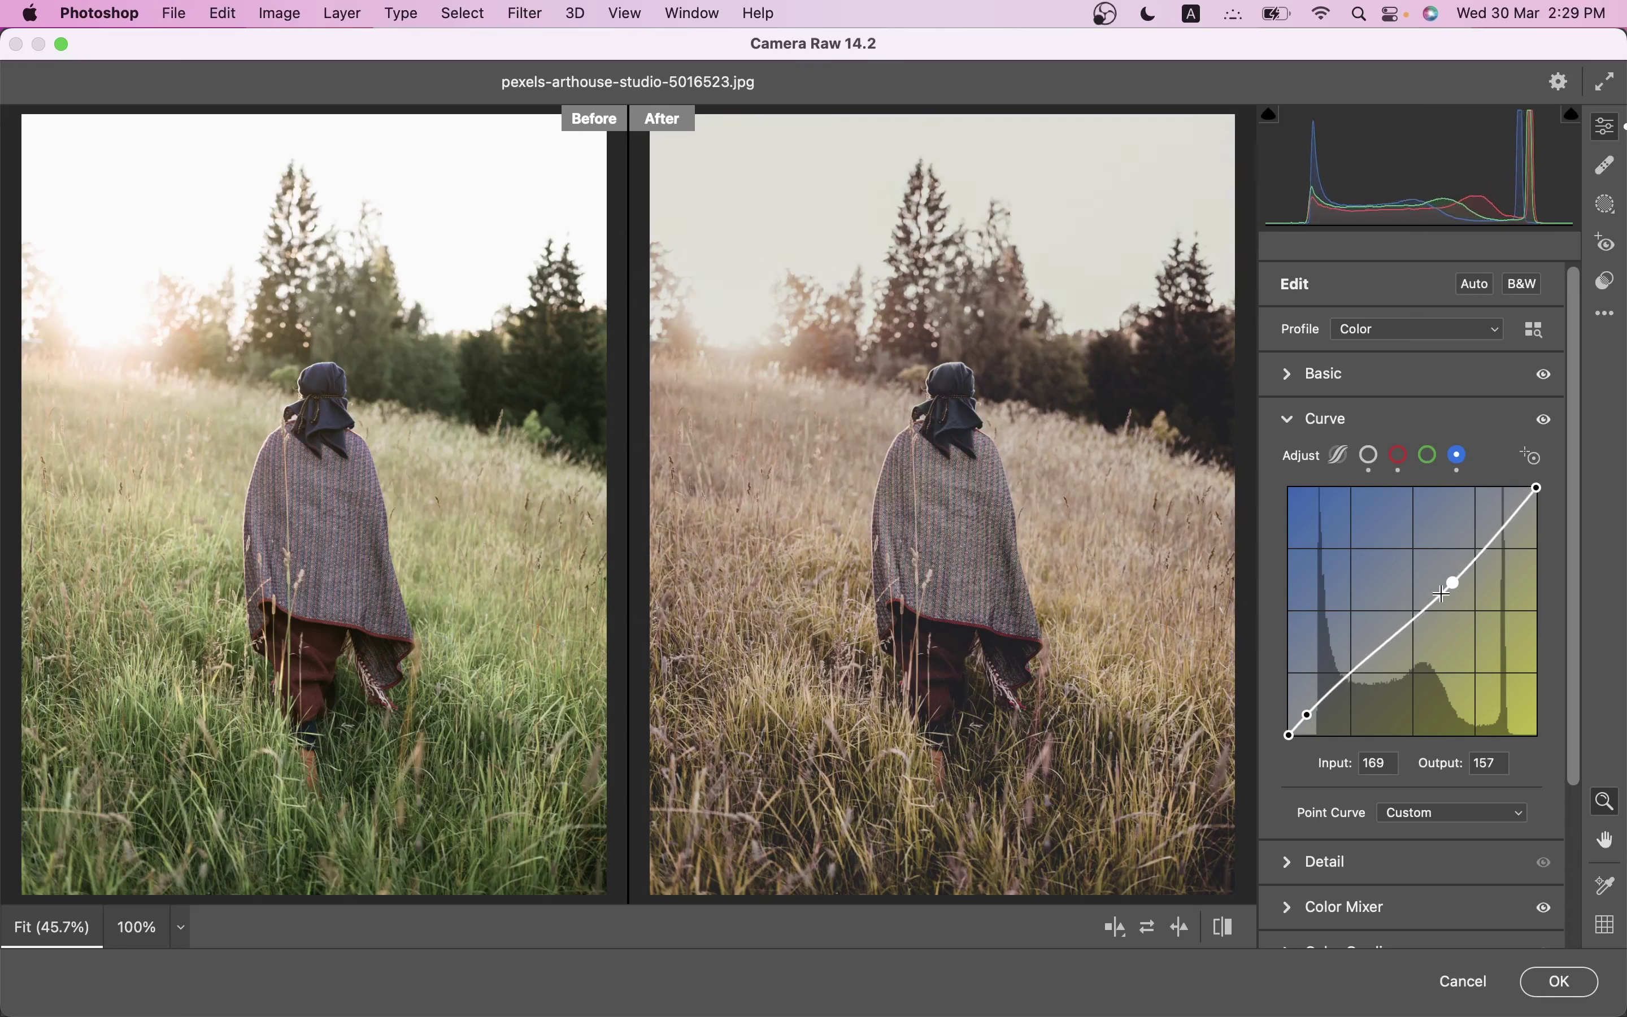
pyautogui.press('Up')
pyautogui.press('Up')
pyautogui.press('Up')
pyautogui.press('Up')
pyautogui.press('Right')
pyautogui.press('Right')
pyautogui.press('Right')
pyautogui.press('Right')
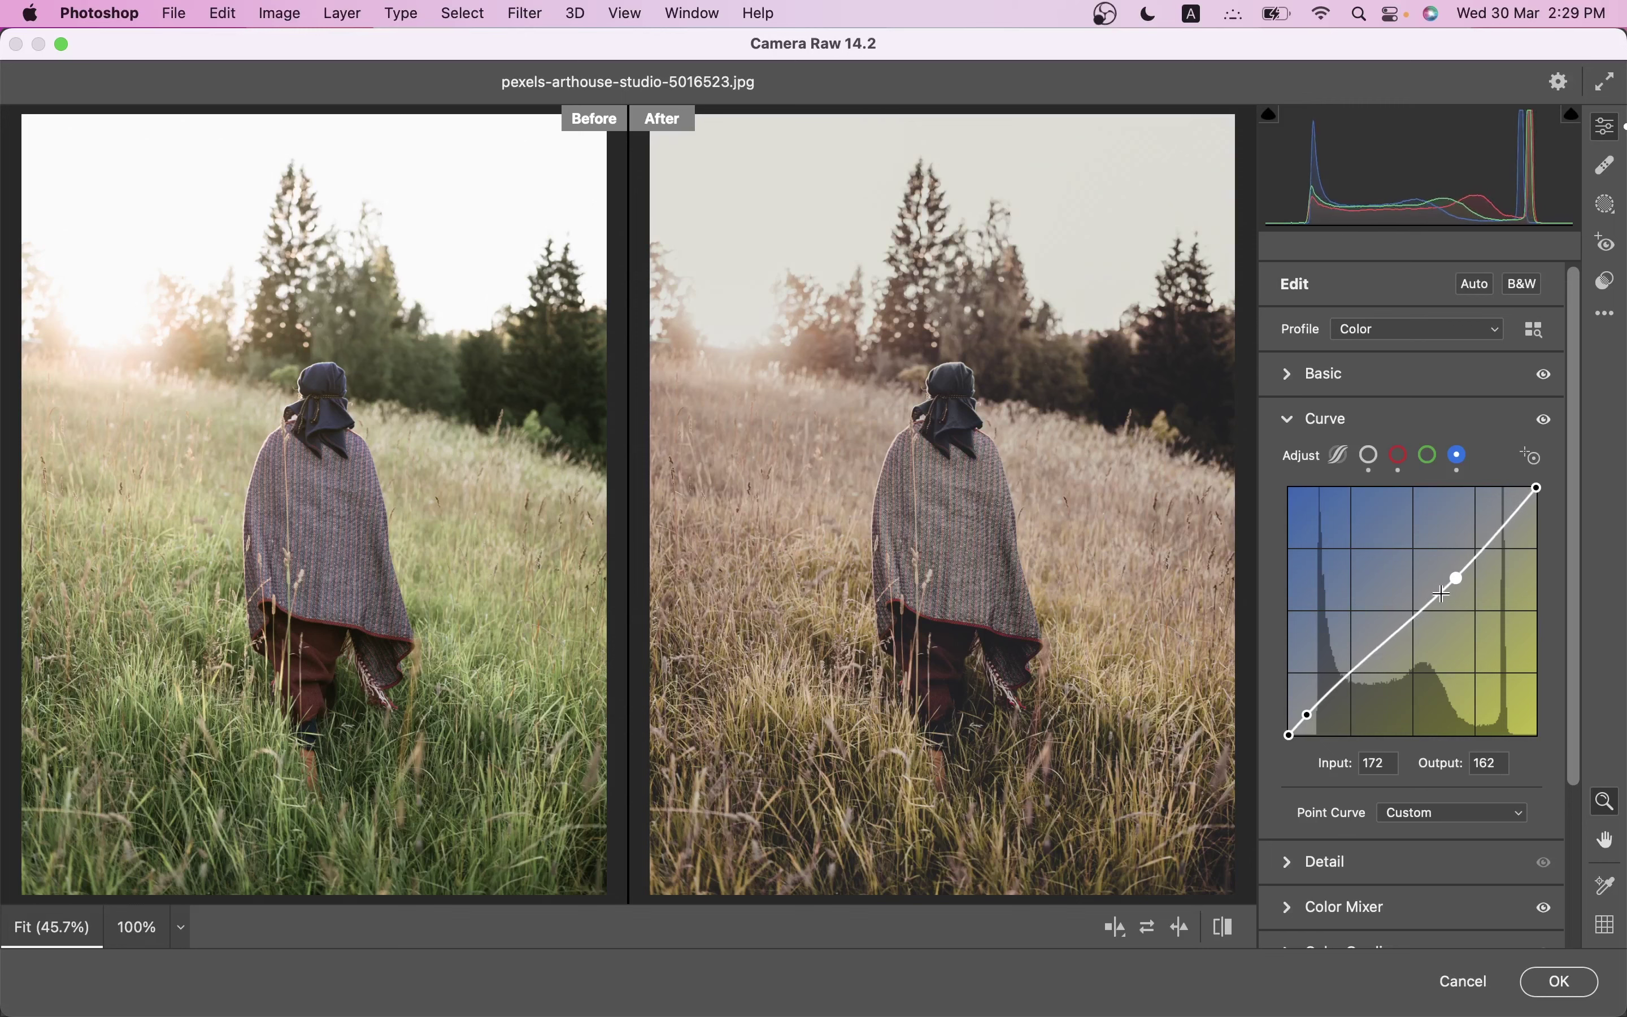
pyautogui.press('Right')
pyautogui.press('Right')
pyautogui.press('Right')
pyautogui.press('Right')
pyautogui.press('Right')
pyautogui.press('Right')
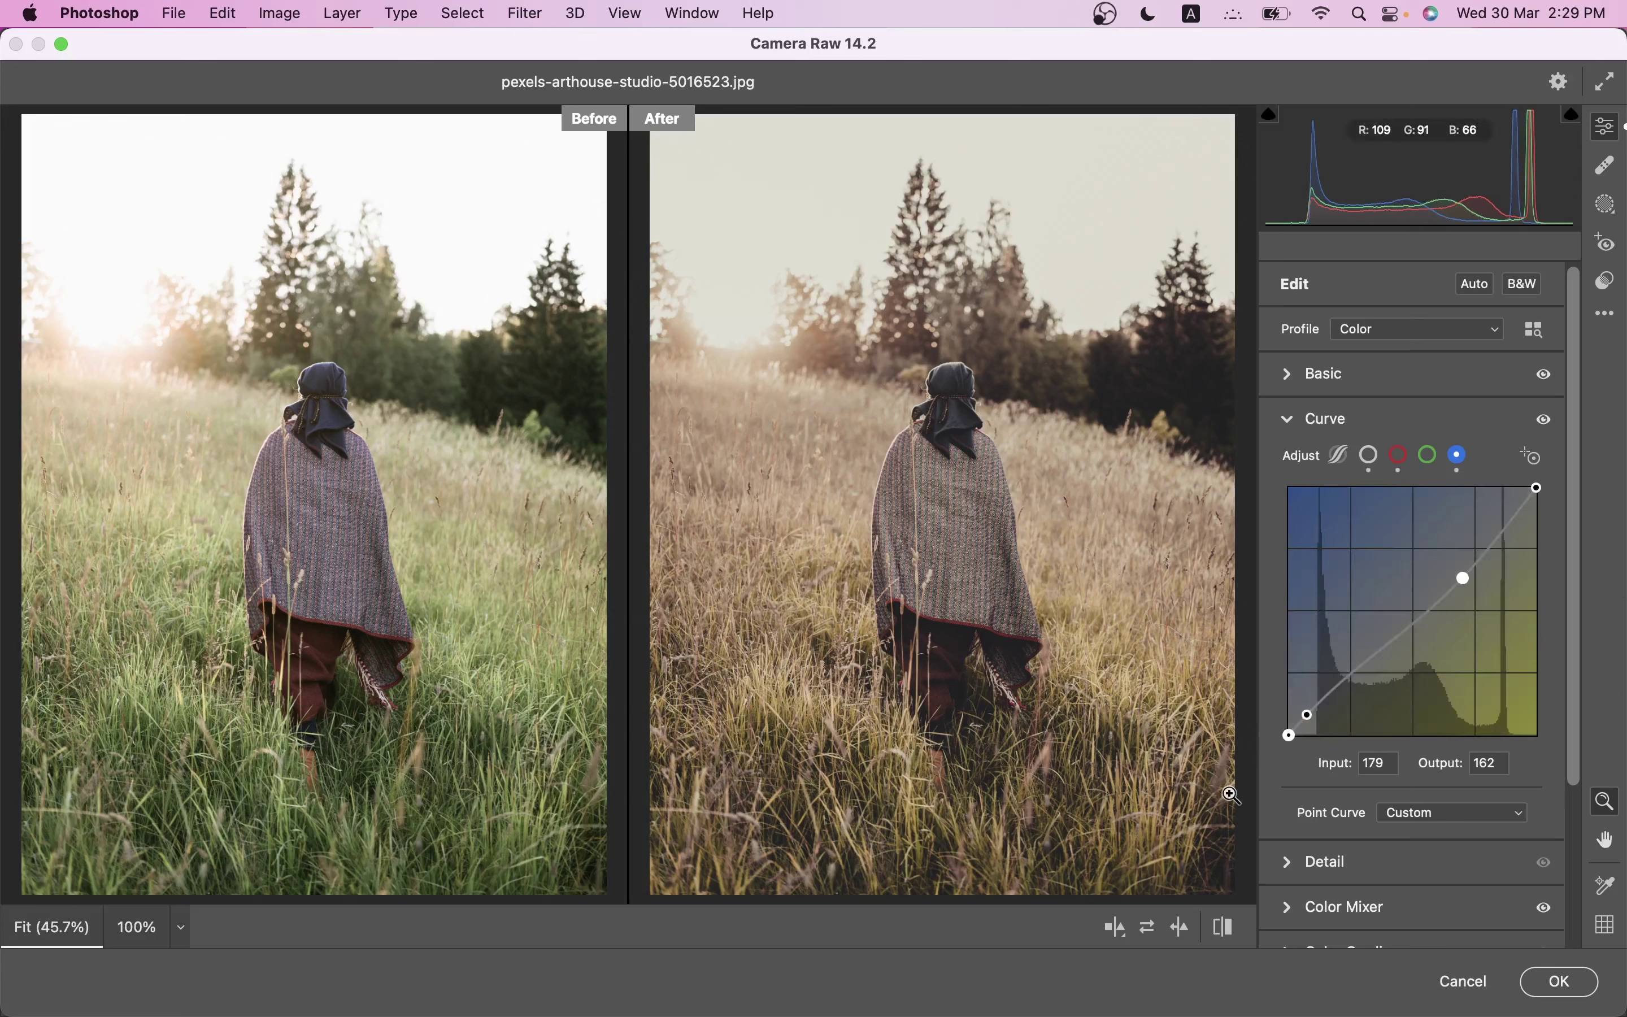
pyautogui.moveTo(1581, 355); pyautogui.dragTo(1581, 523)
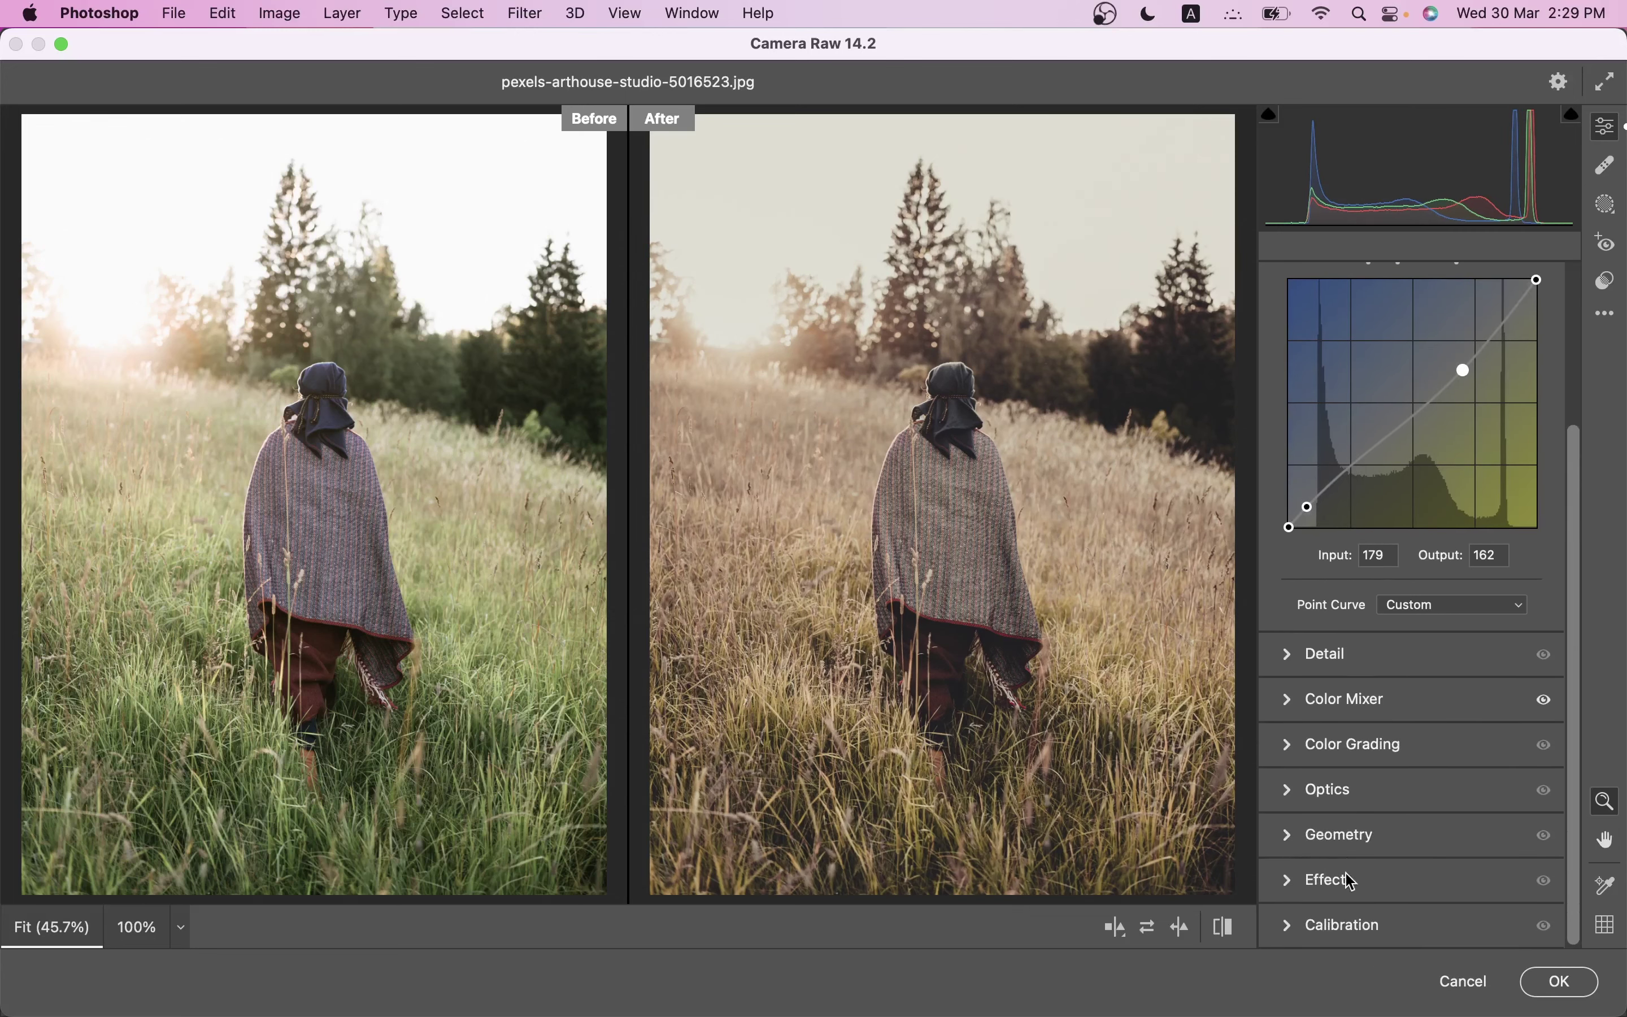
# Step: Add a -5 vignette with Midpoint 43, Roundness +10, Feather 65, Highlights 70
pyautogui.click(1355, 886)
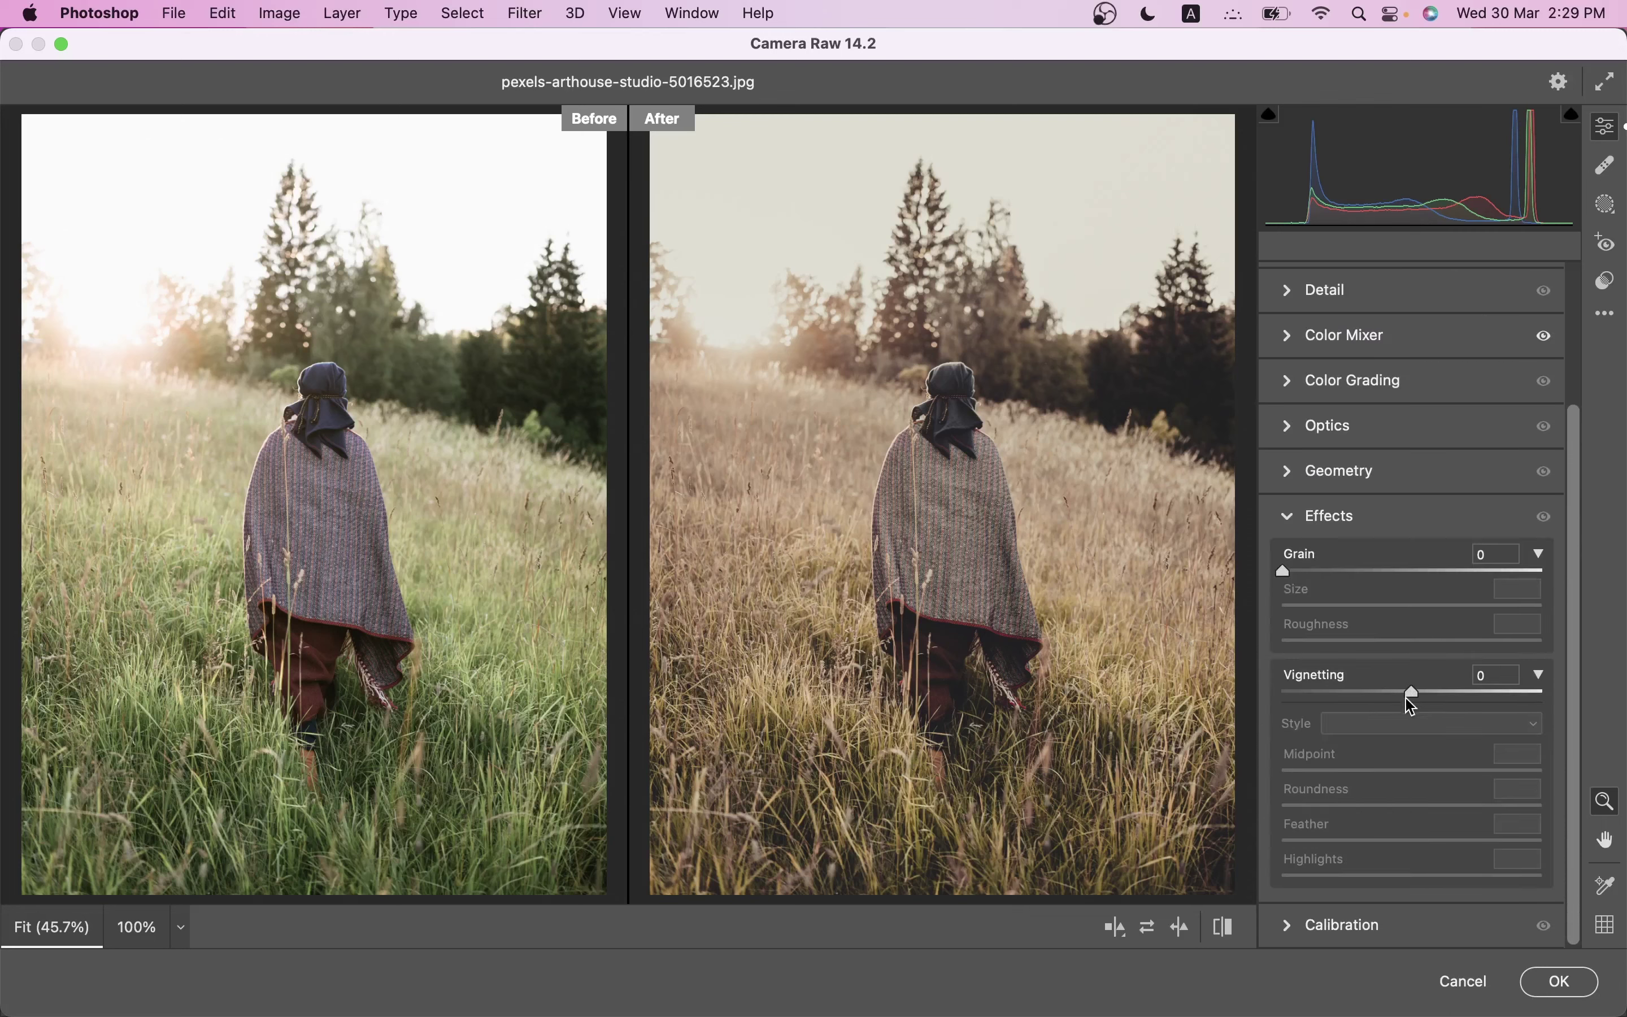
pyautogui.moveTo(1412, 700); pyautogui.dragTo(1408, 700)
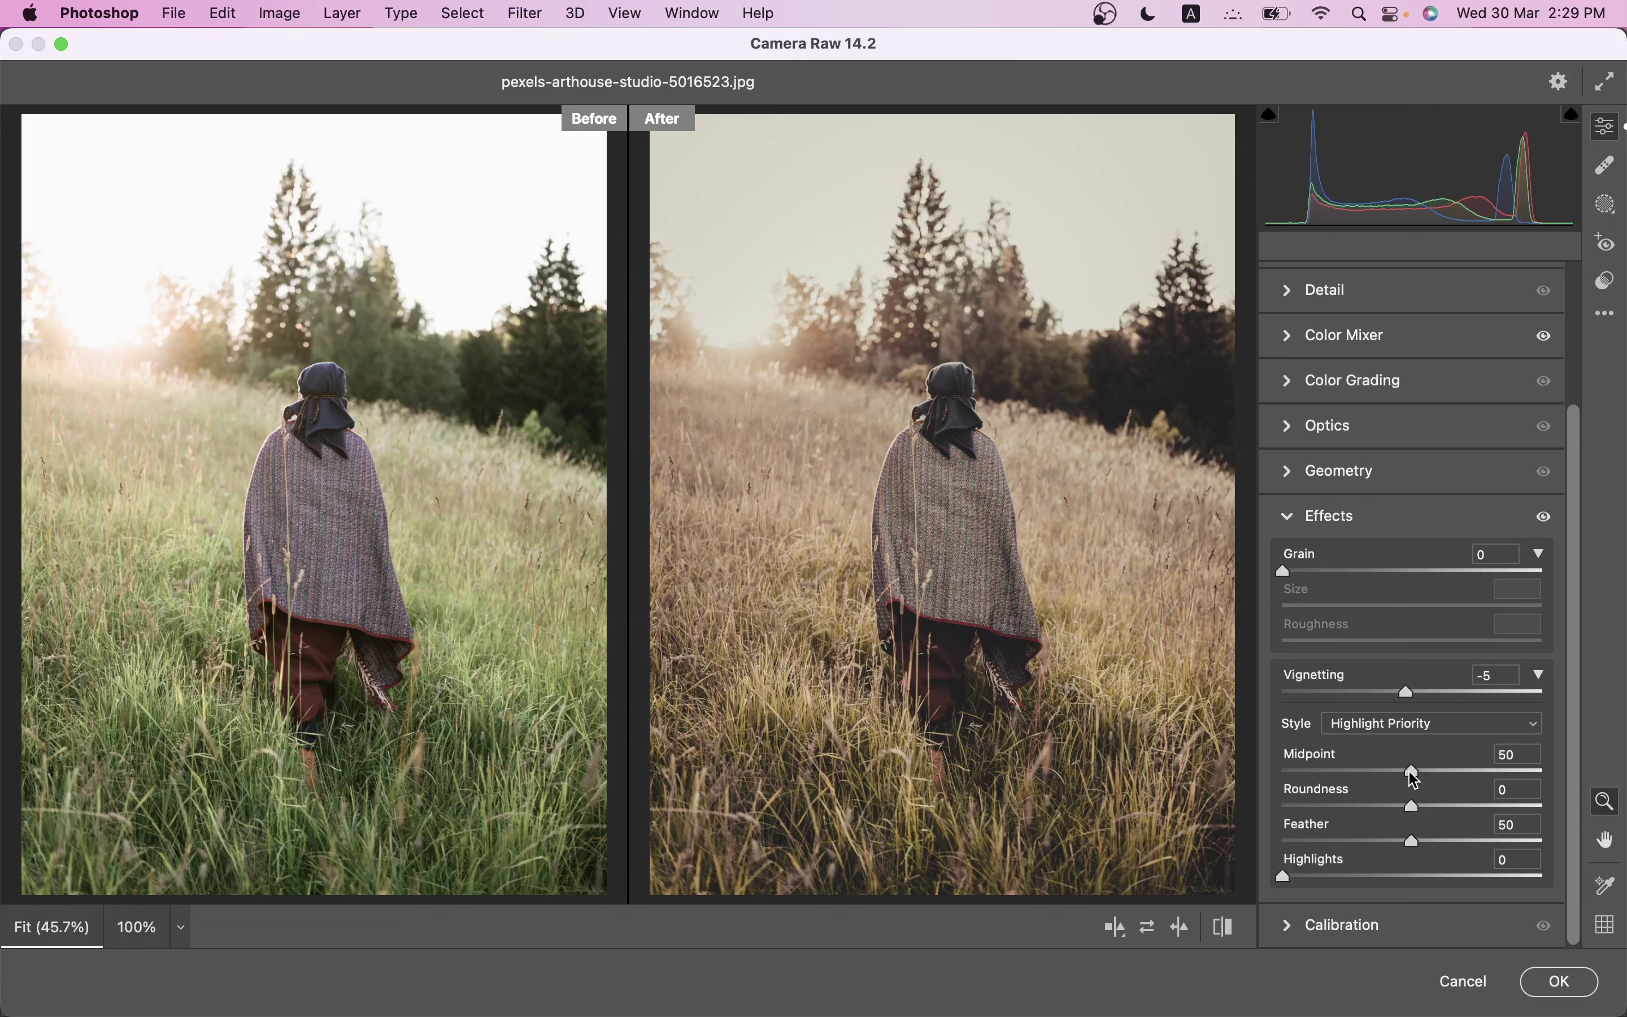
pyautogui.moveTo(1413, 779)
pyautogui.mouseDown()
pyautogui.moveTo(1396, 779)
pyautogui.moveTo(1433, 811)
pyautogui.moveTo(1419, 841)
pyautogui.moveTo(1450, 837)
pyautogui.moveTo(1461, 876)
pyautogui.mouseUp()
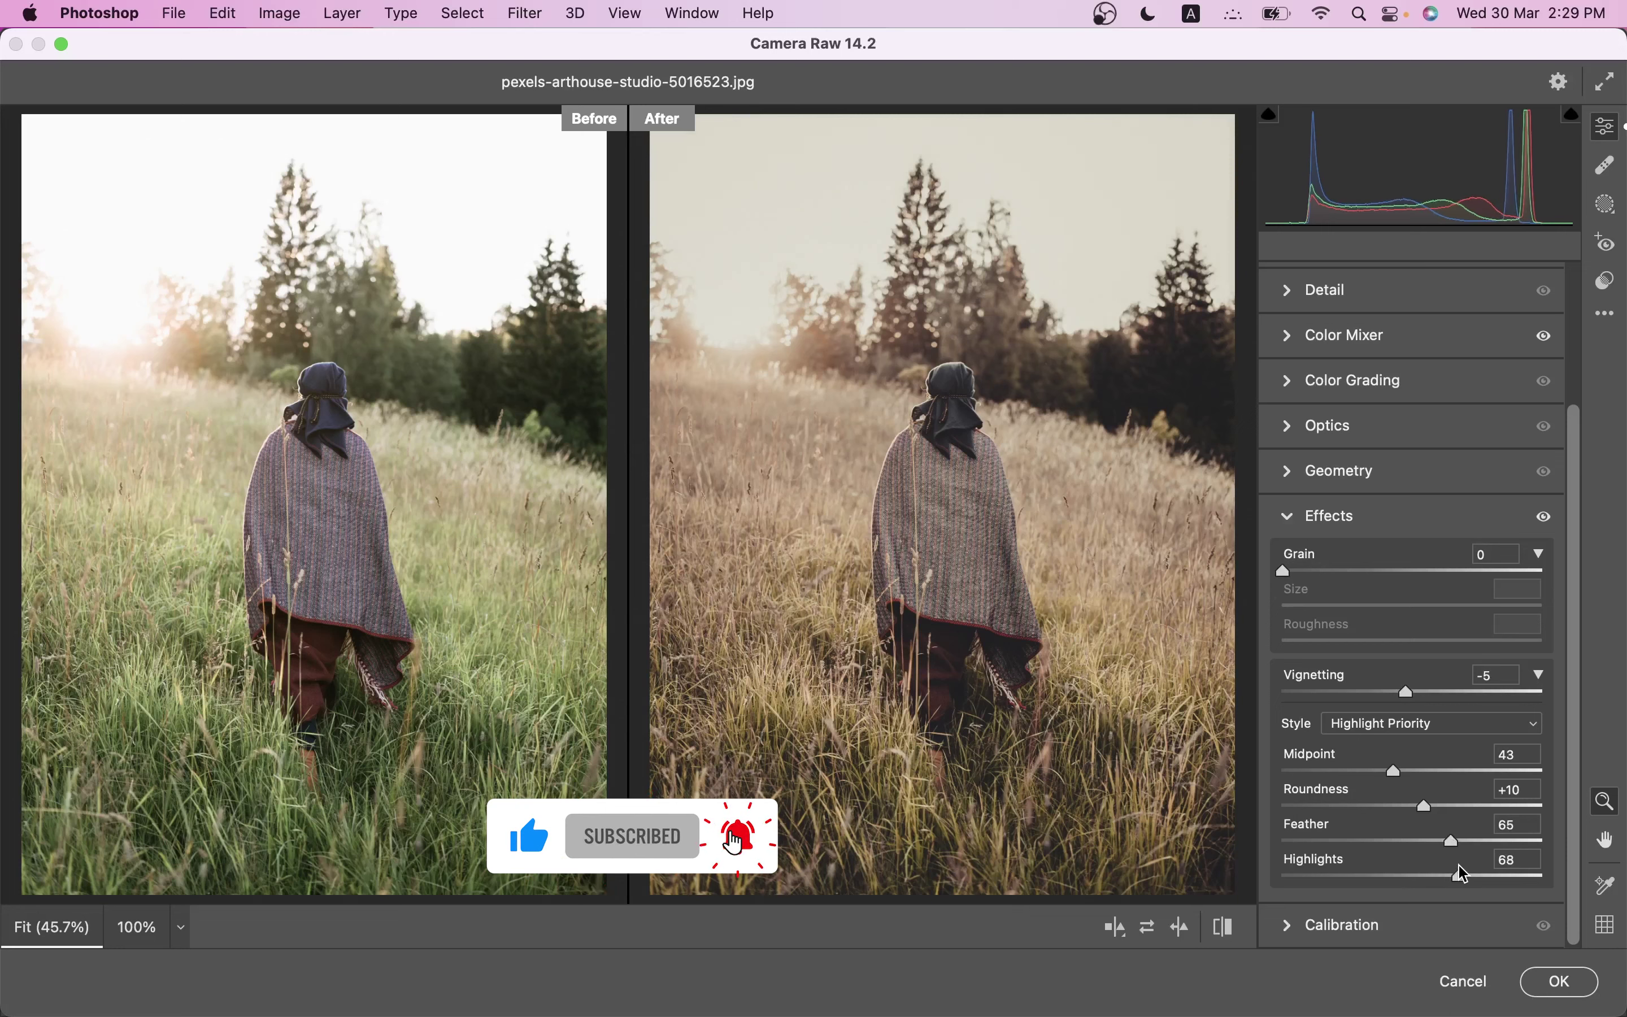
pyautogui.click(1318, 517)
pyautogui.click(1357, 721)
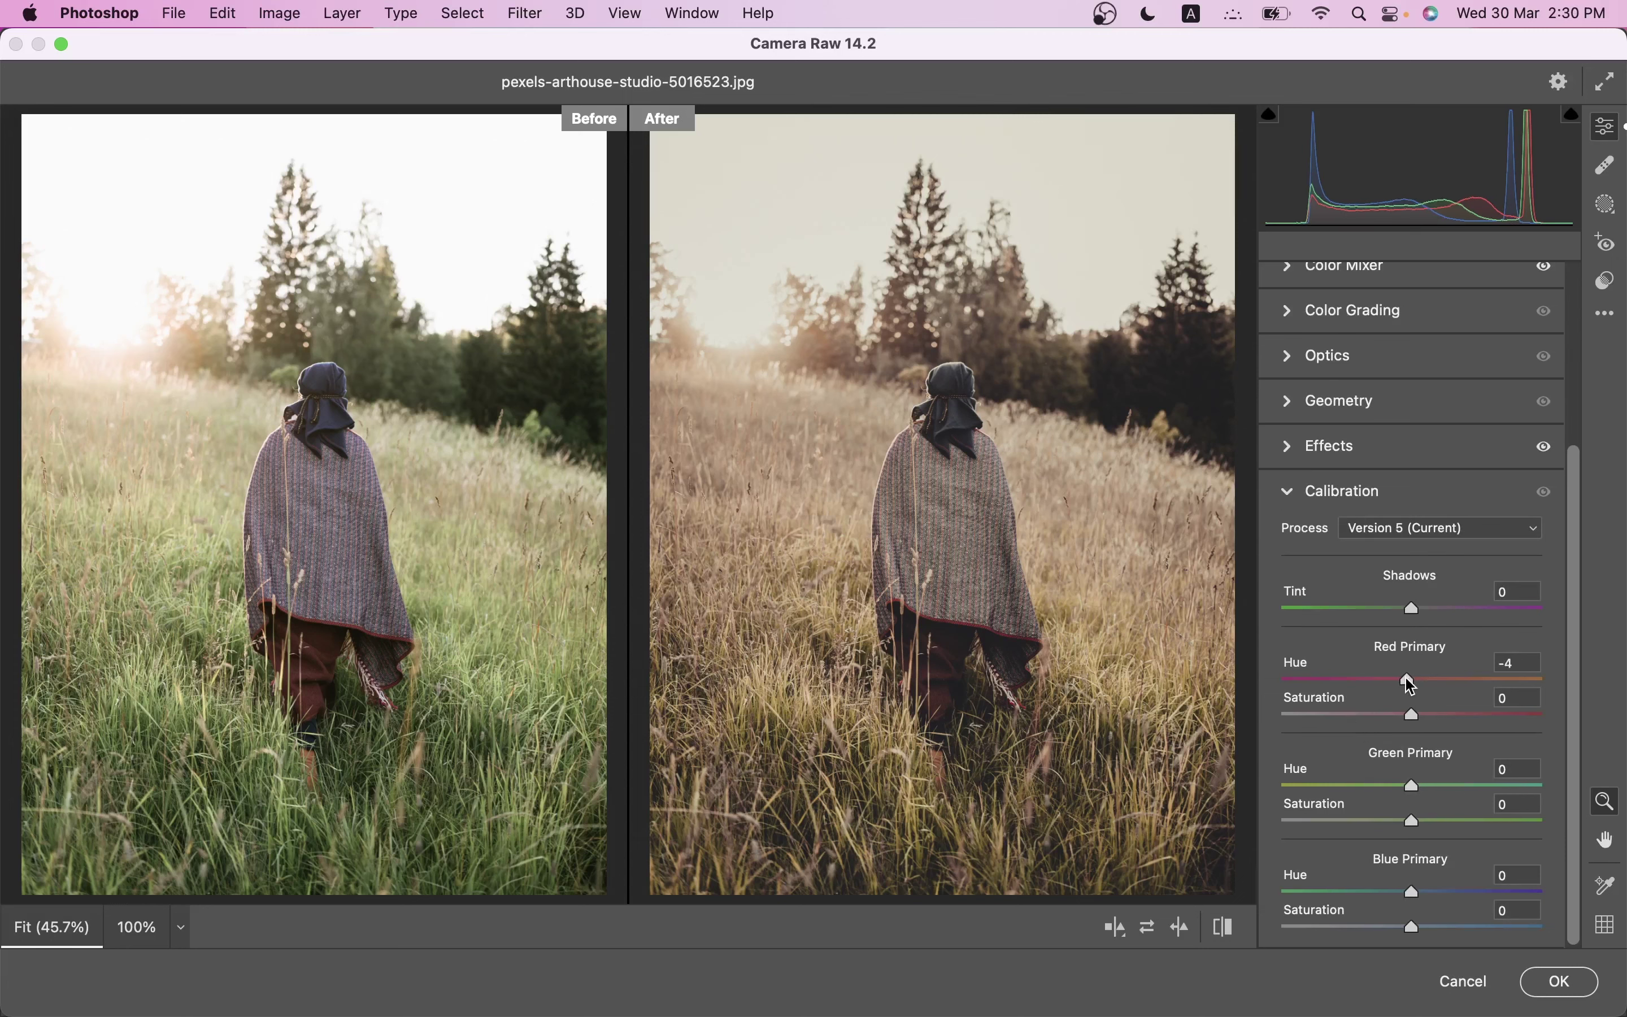
# Step: Set Red Hue +7, Saturation -93; Green Hue -26, Saturation +100; Blue Hue -71, Saturation +100
pyautogui.moveTo(1412, 679); pyautogui.dragTo(1419, 682)
pyautogui.moveTo(1319, 718); pyautogui.dragTo(1298, 721)
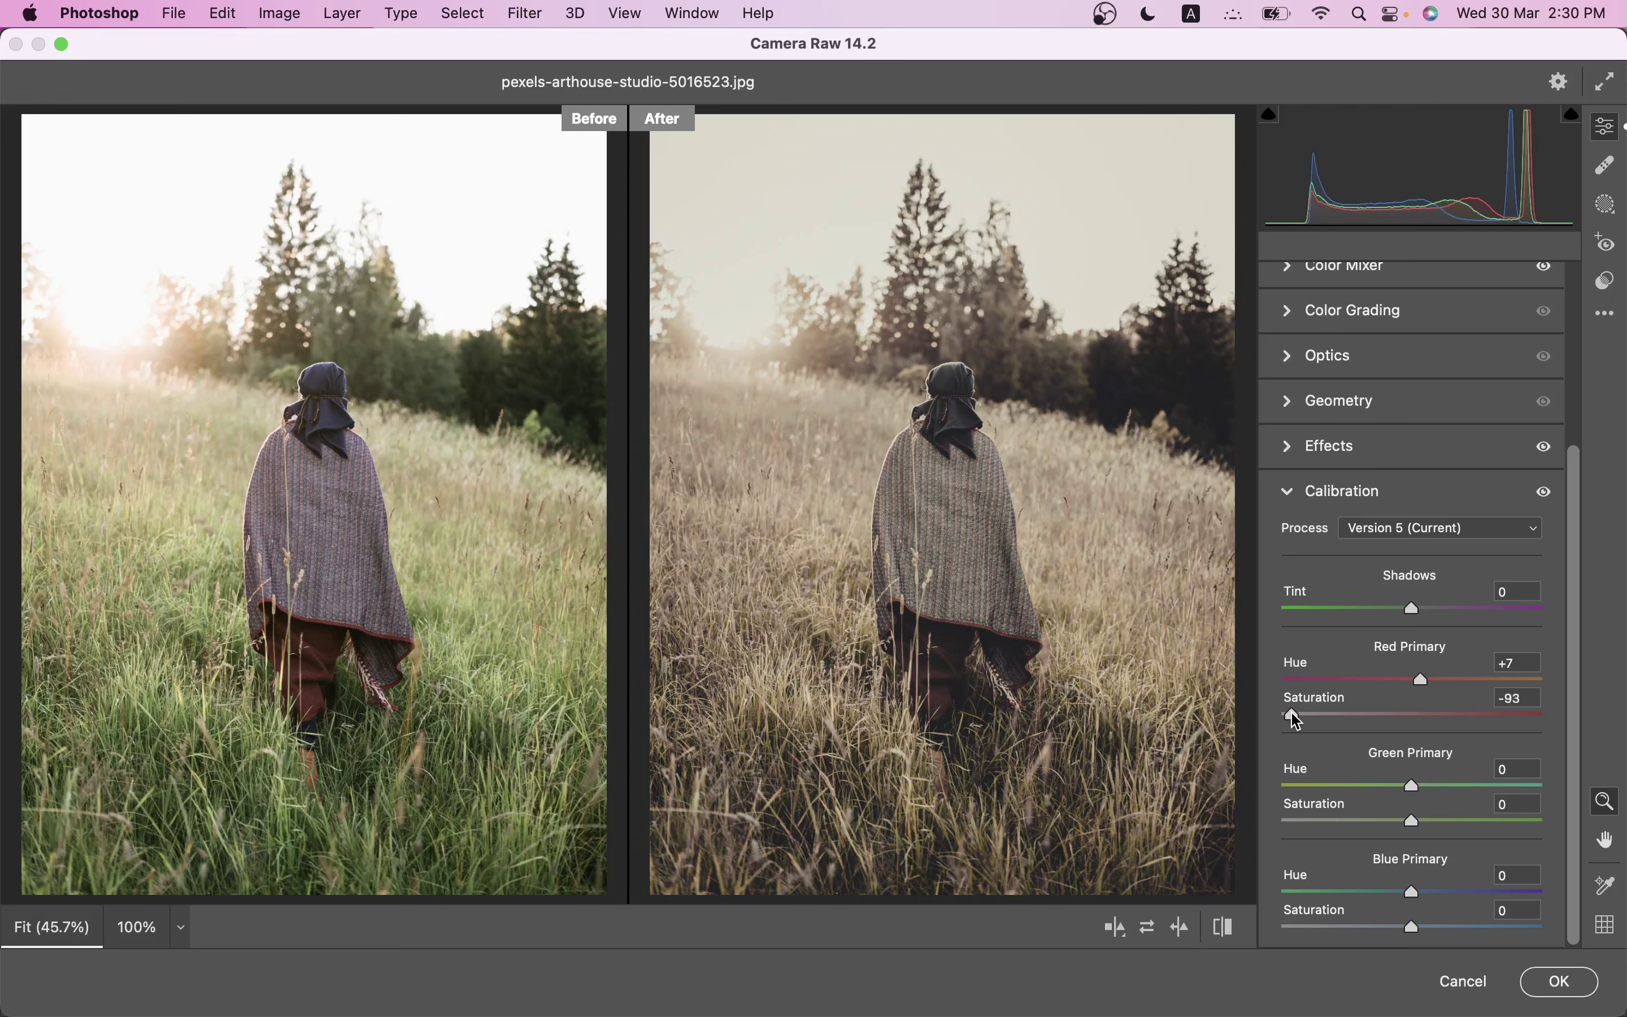
pyautogui.click(1375, 786)
pyautogui.moveTo(1376, 785); pyautogui.dragTo(1378, 784)
pyautogui.moveTo(1493, 830); pyautogui.dragTo(1626, 826)
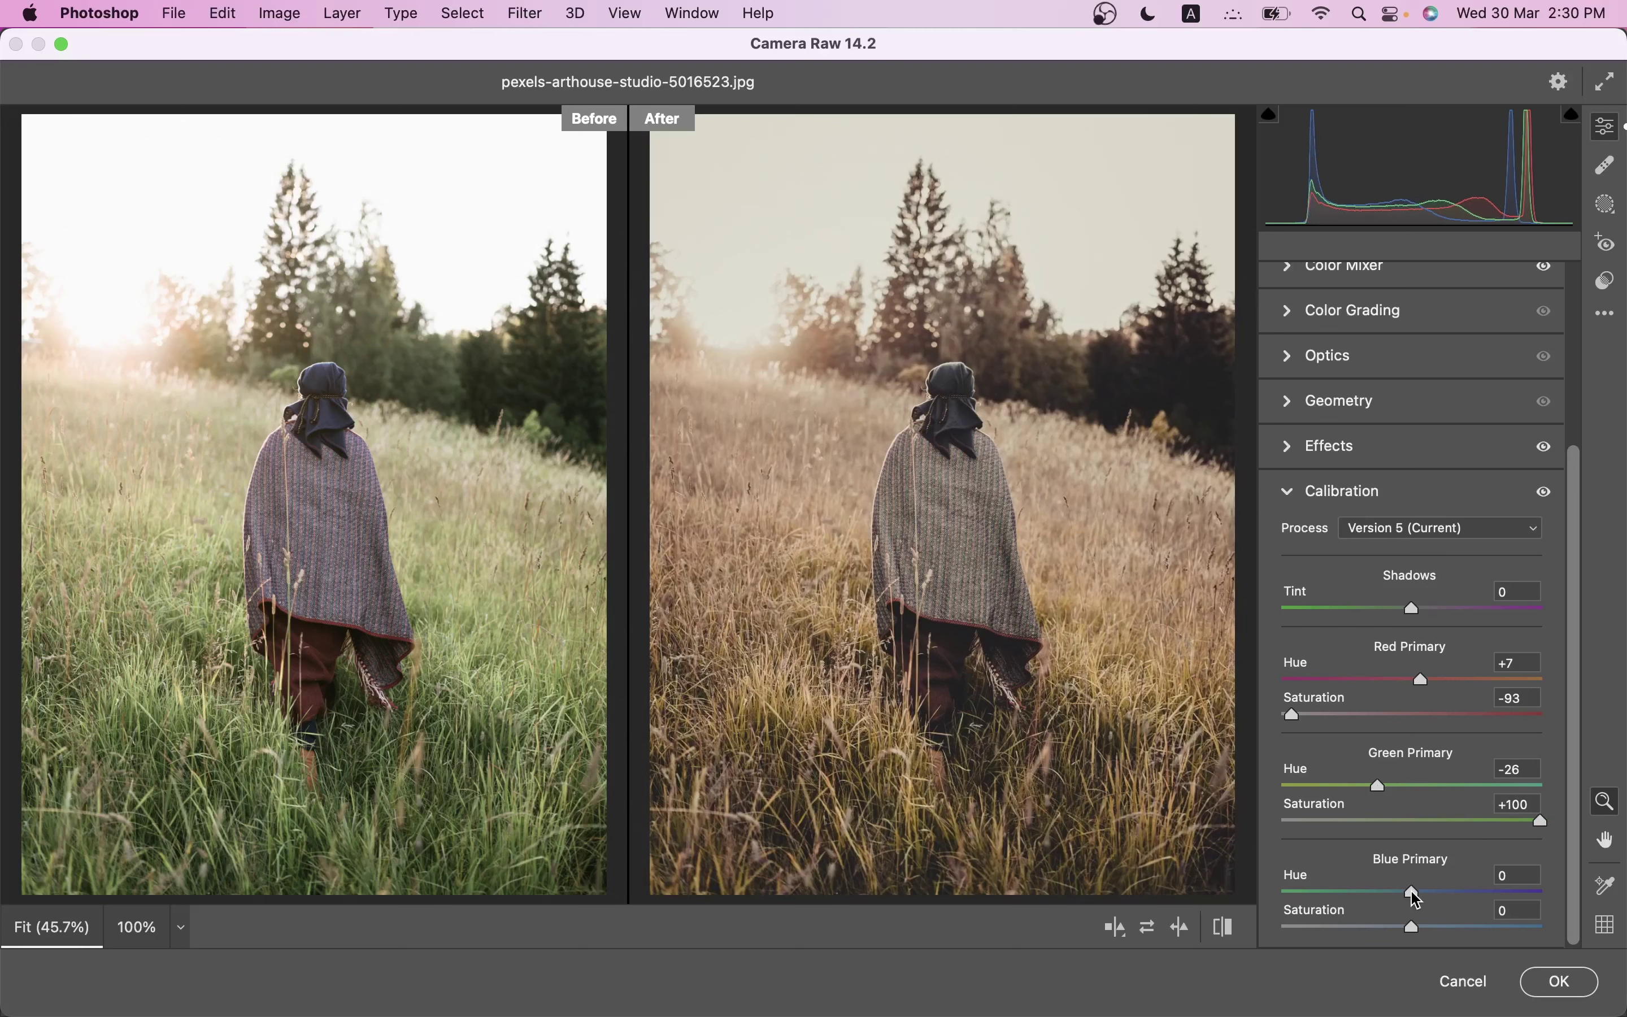
pyautogui.moveTo(1418, 898); pyautogui.dragTo(1321, 897)
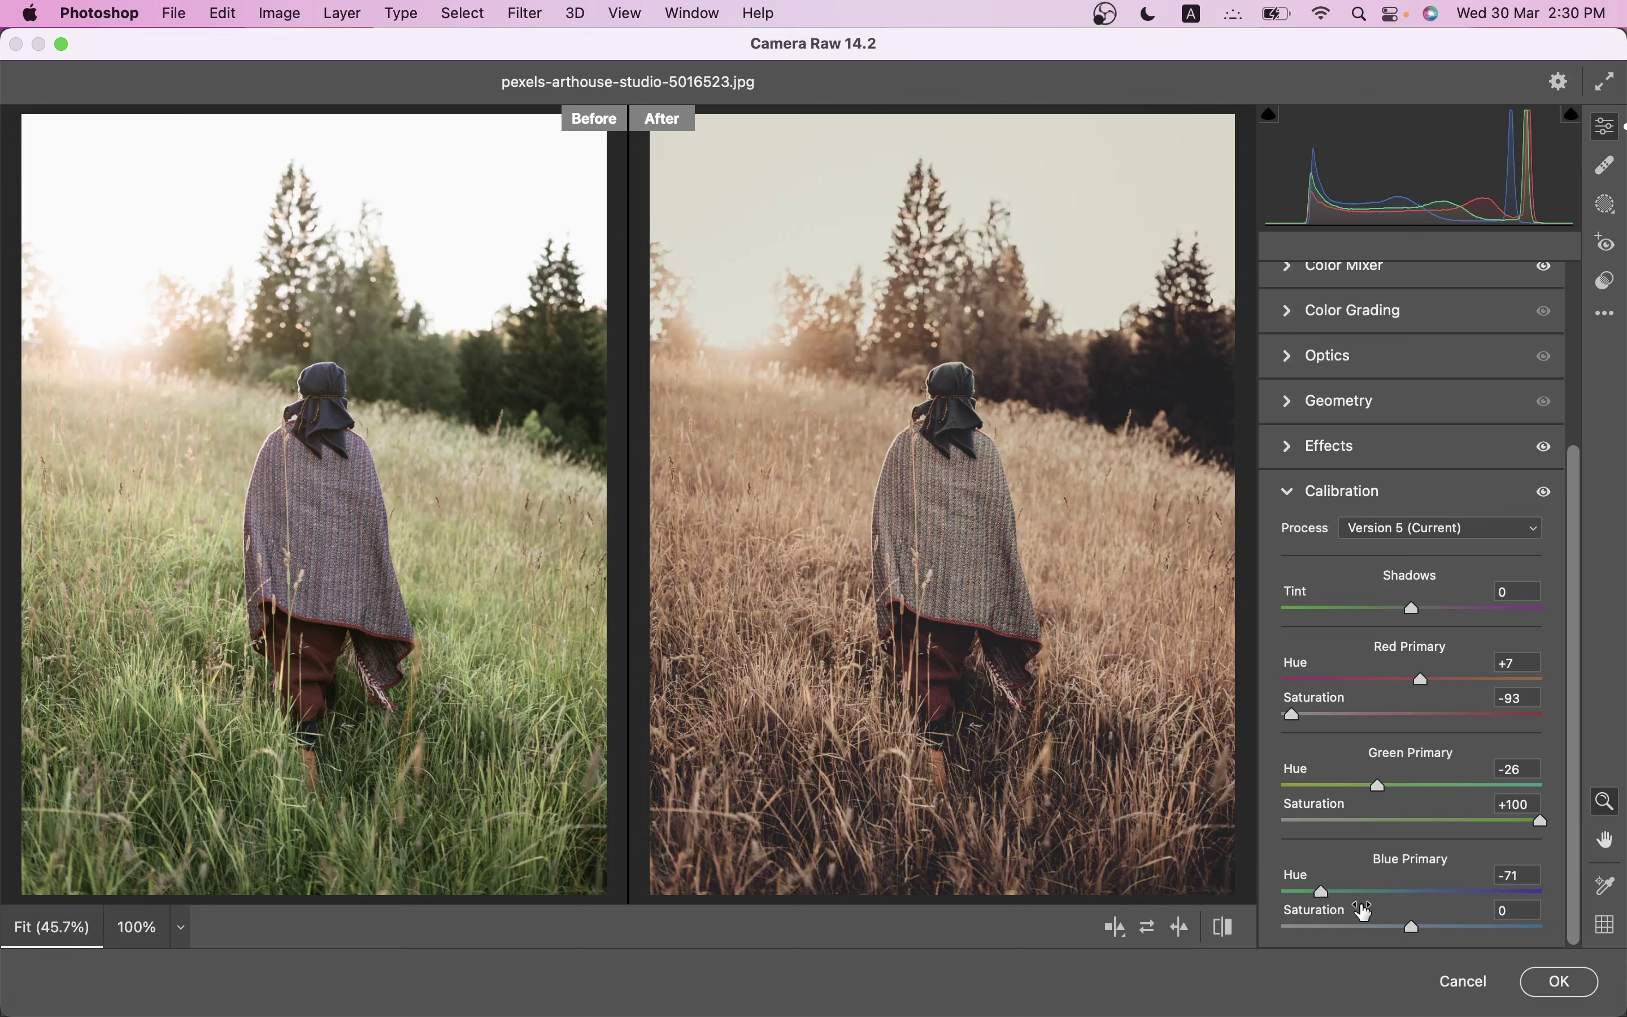
pyautogui.moveTo(1413, 928); pyautogui.dragTo(1626, 942)
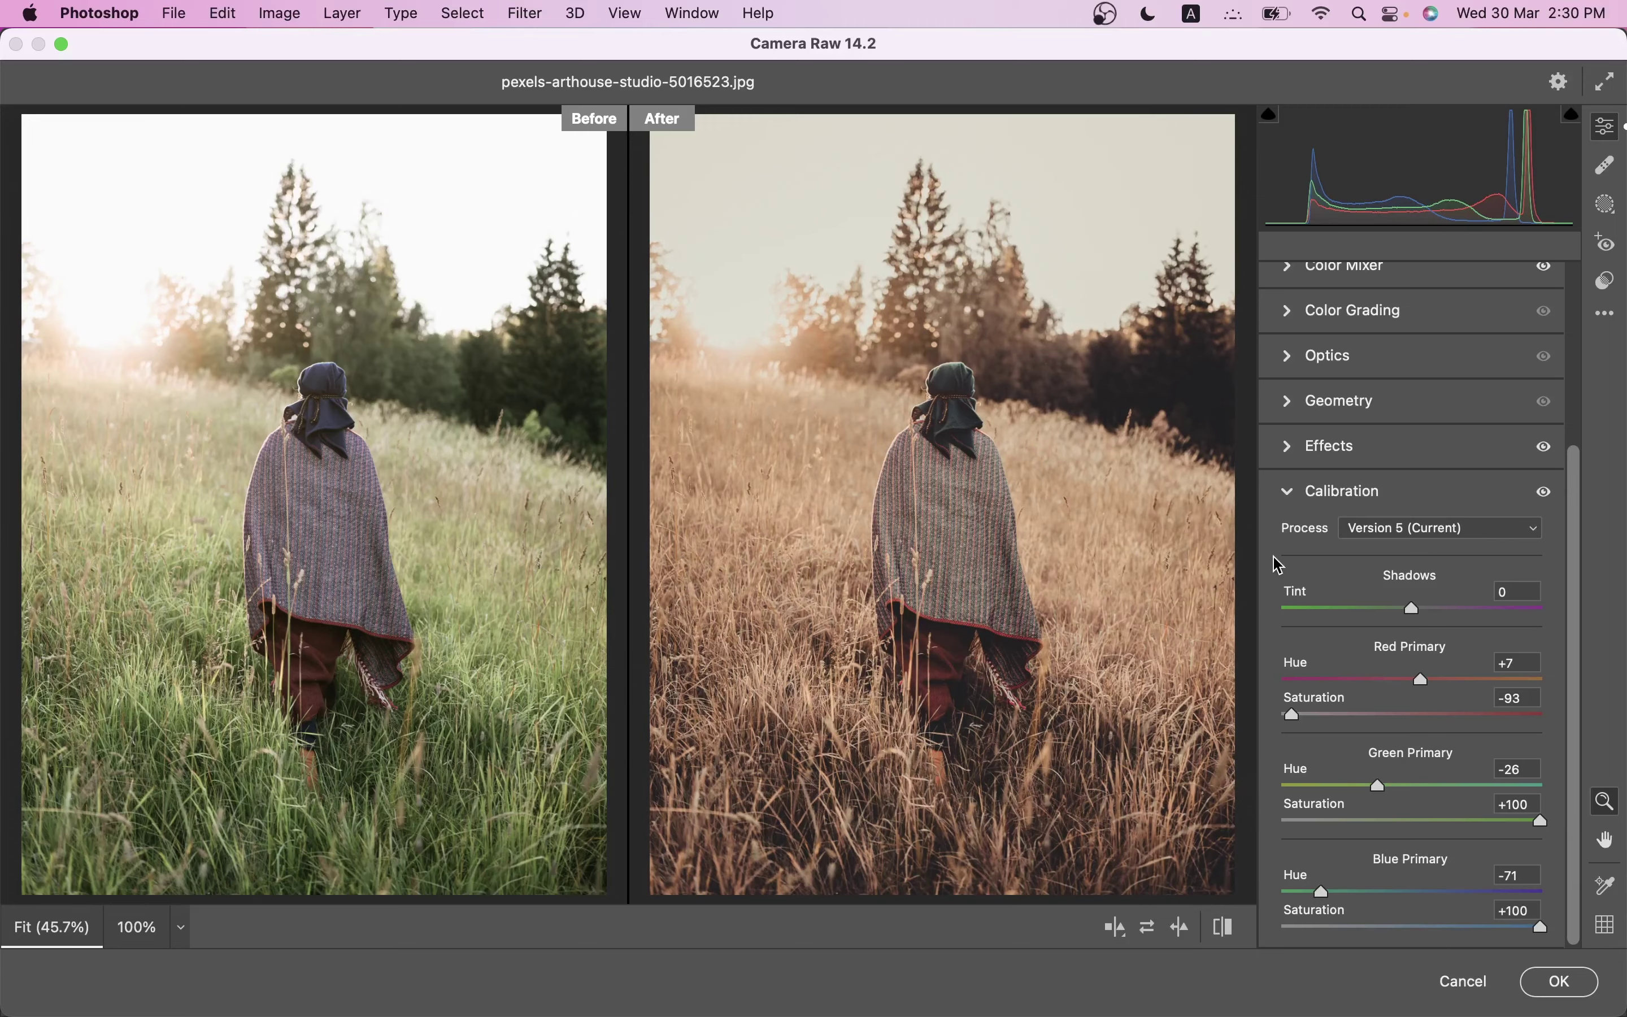
# Step: Commit the Camera Raw edits as a smart filter on Background copy
pyautogui.click(1298, 508)
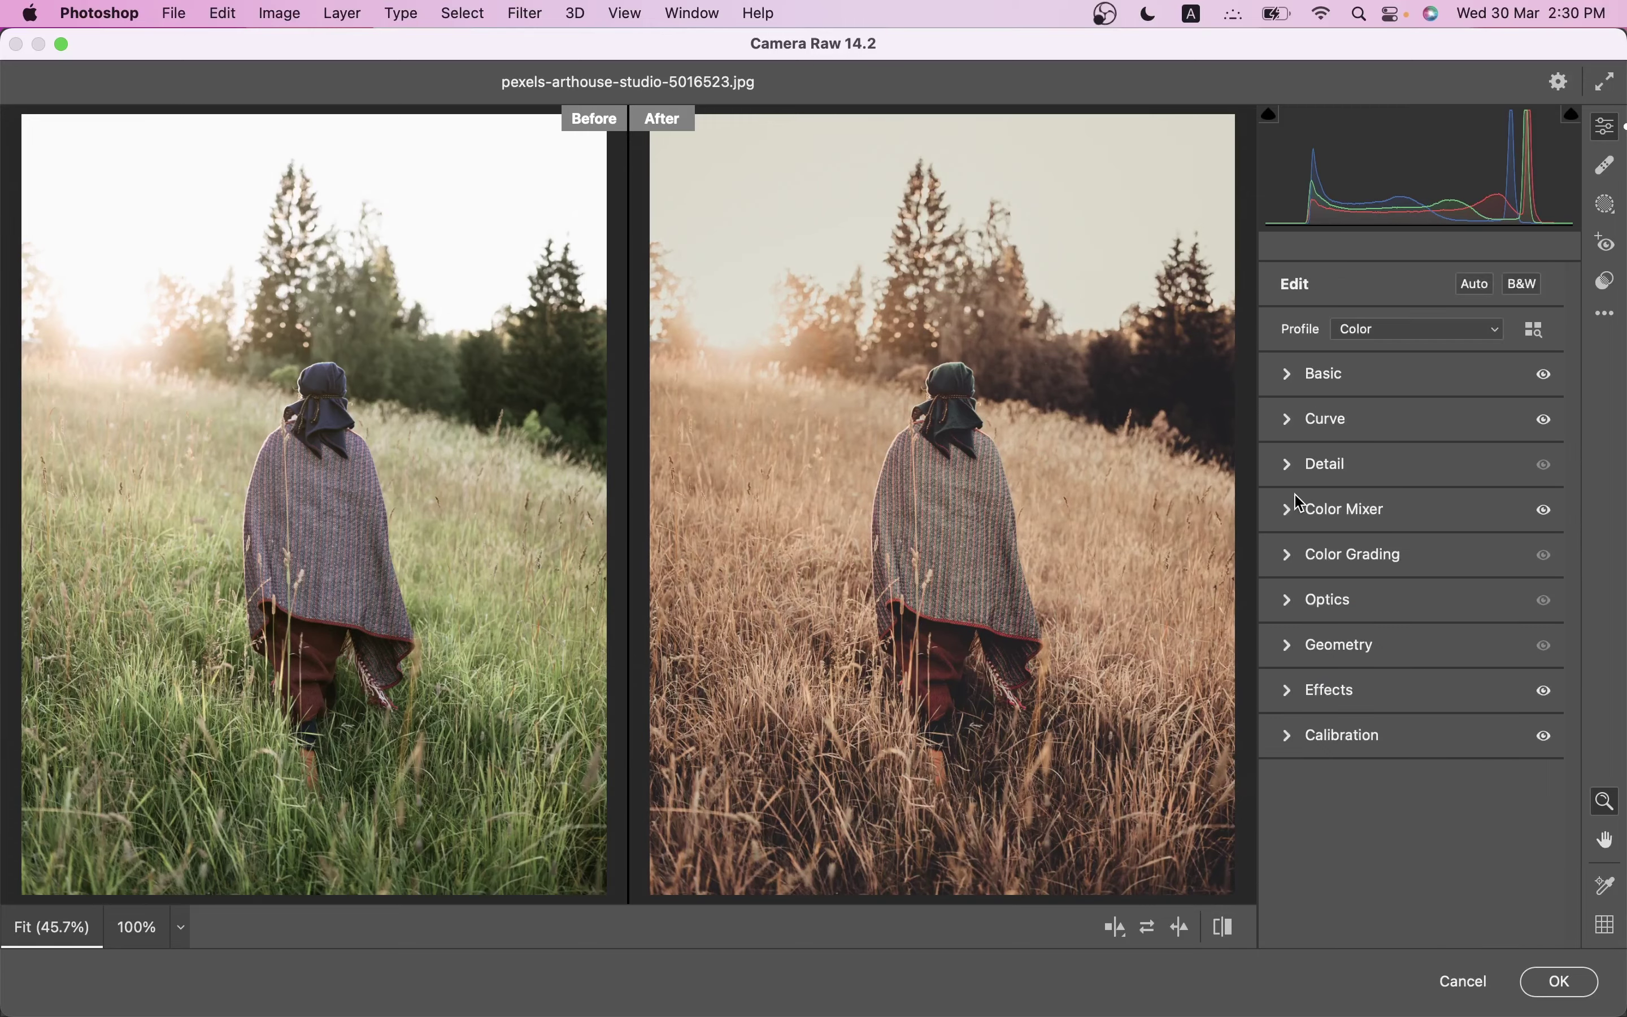
pyautogui.moveTo(795, 367)
pyautogui.mouseDown()
pyautogui.moveTo(905, 463)
pyautogui.moveTo(1036, 750)
pyautogui.mouseUp()
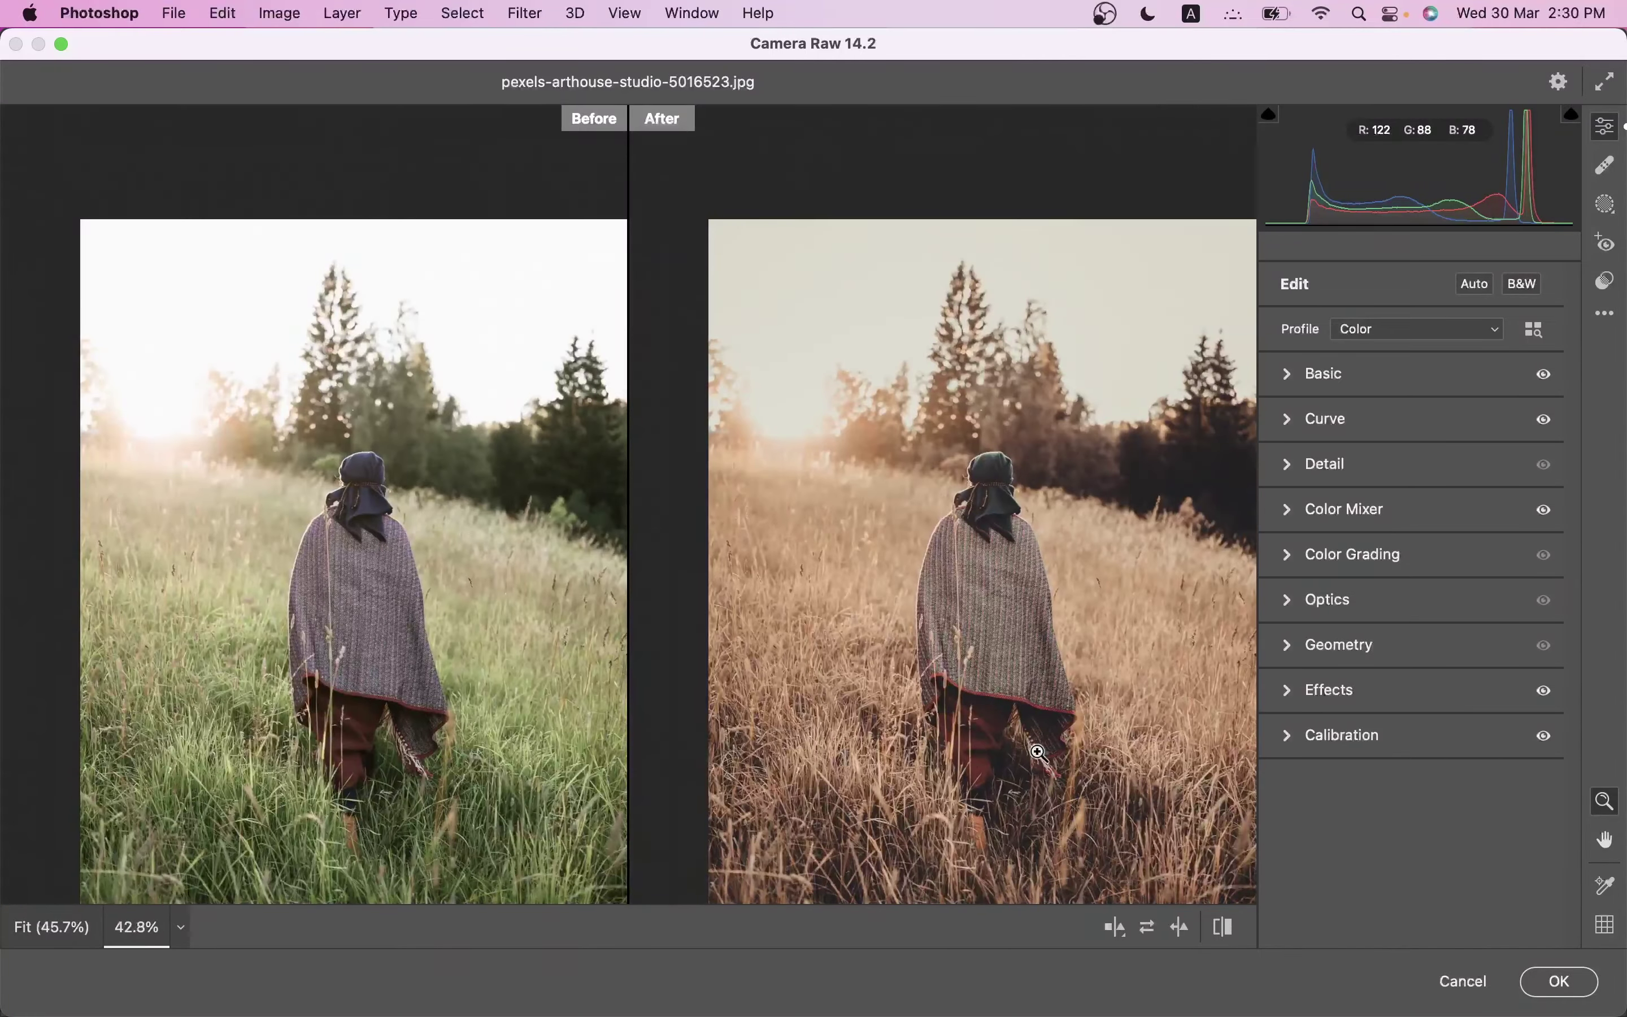
pyautogui.click(1563, 980)
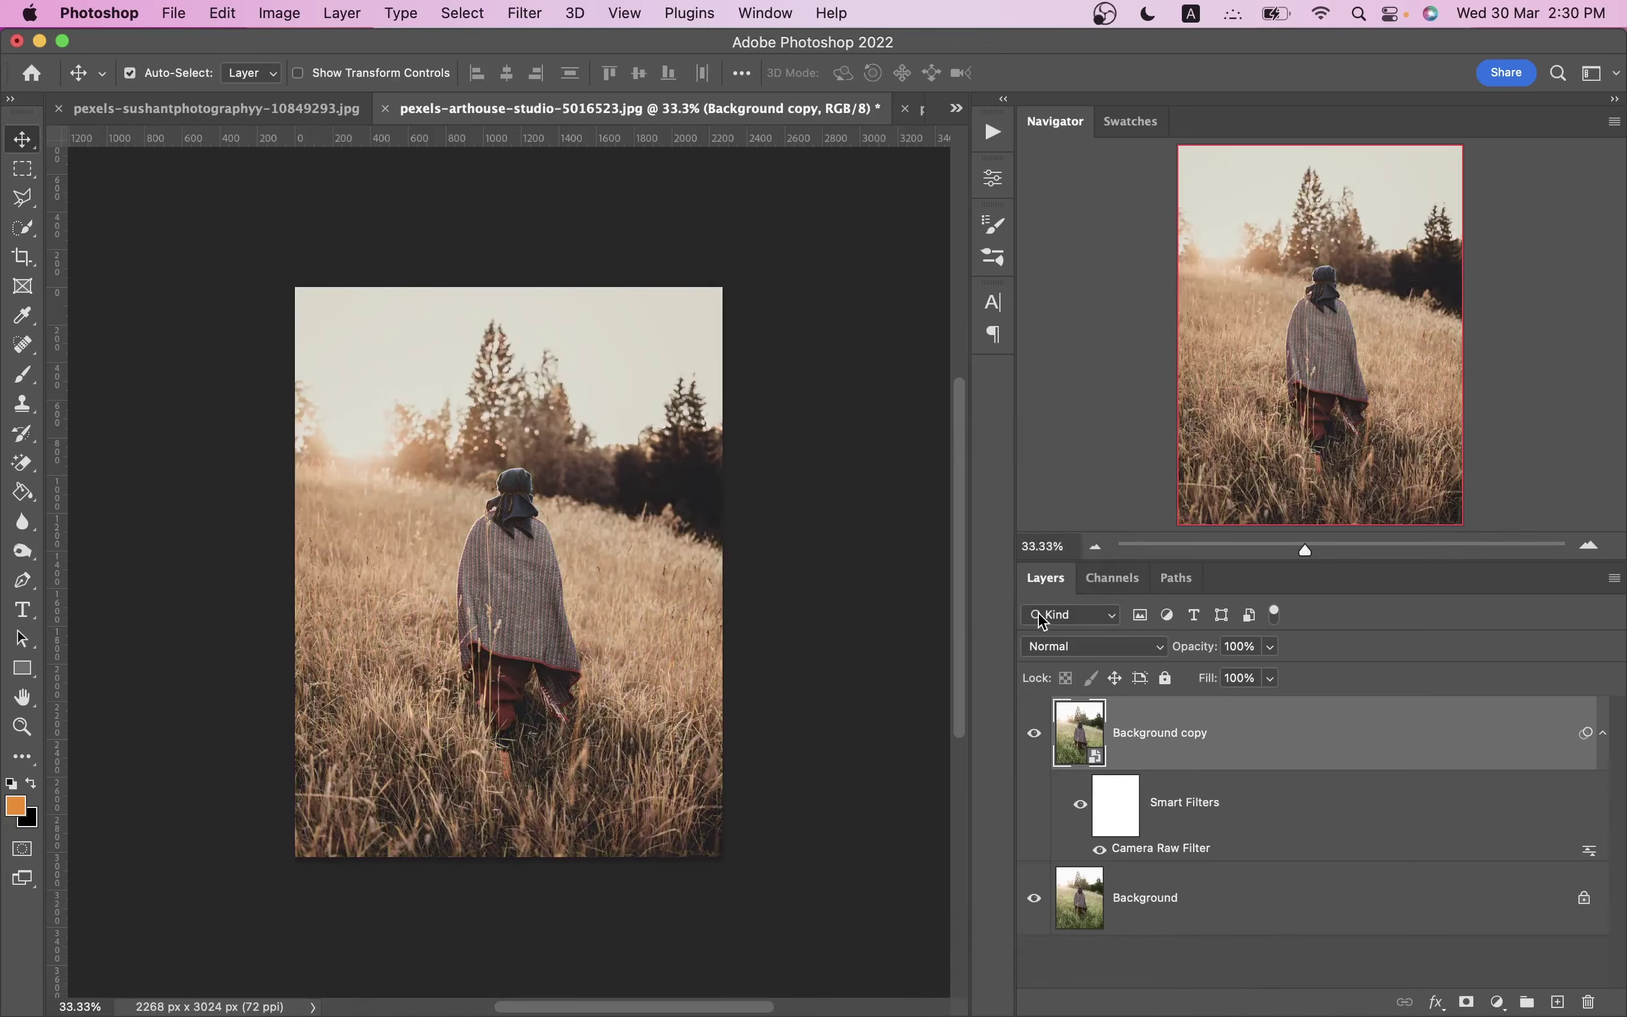
# Step: Toggle Background copy's visibility to compare with the original, then zoom in
pyautogui.click(1035, 732)
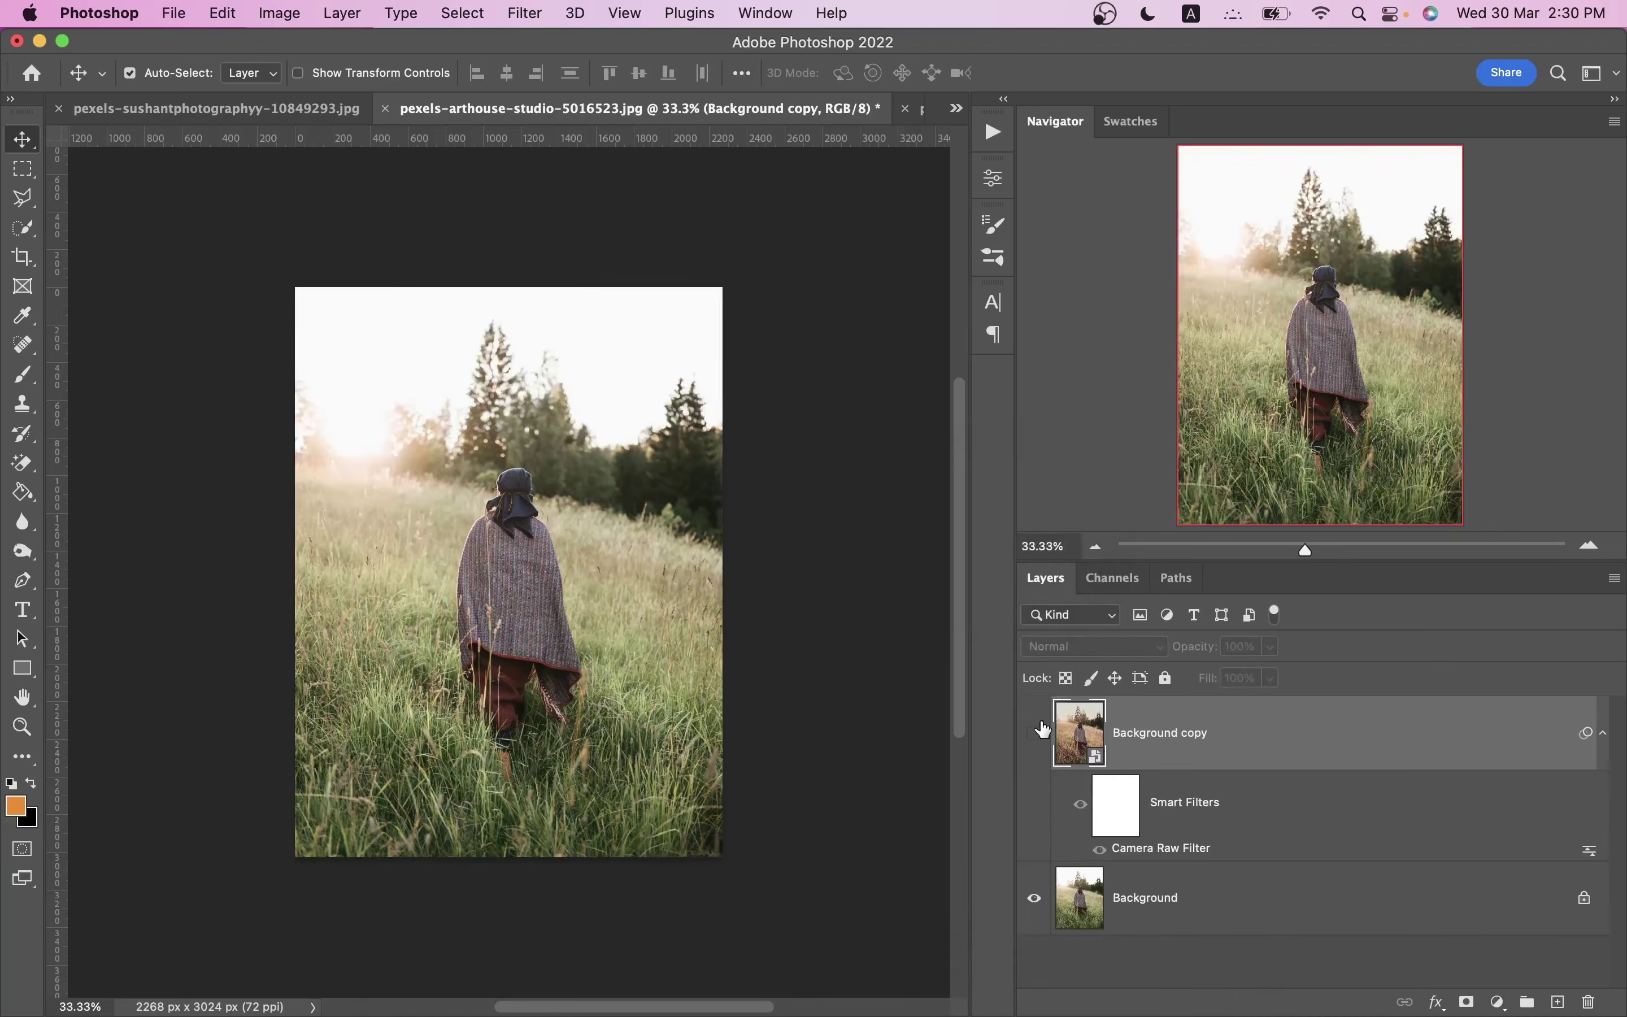
pyautogui.click(1035, 732)
pyautogui.click(1035, 732)
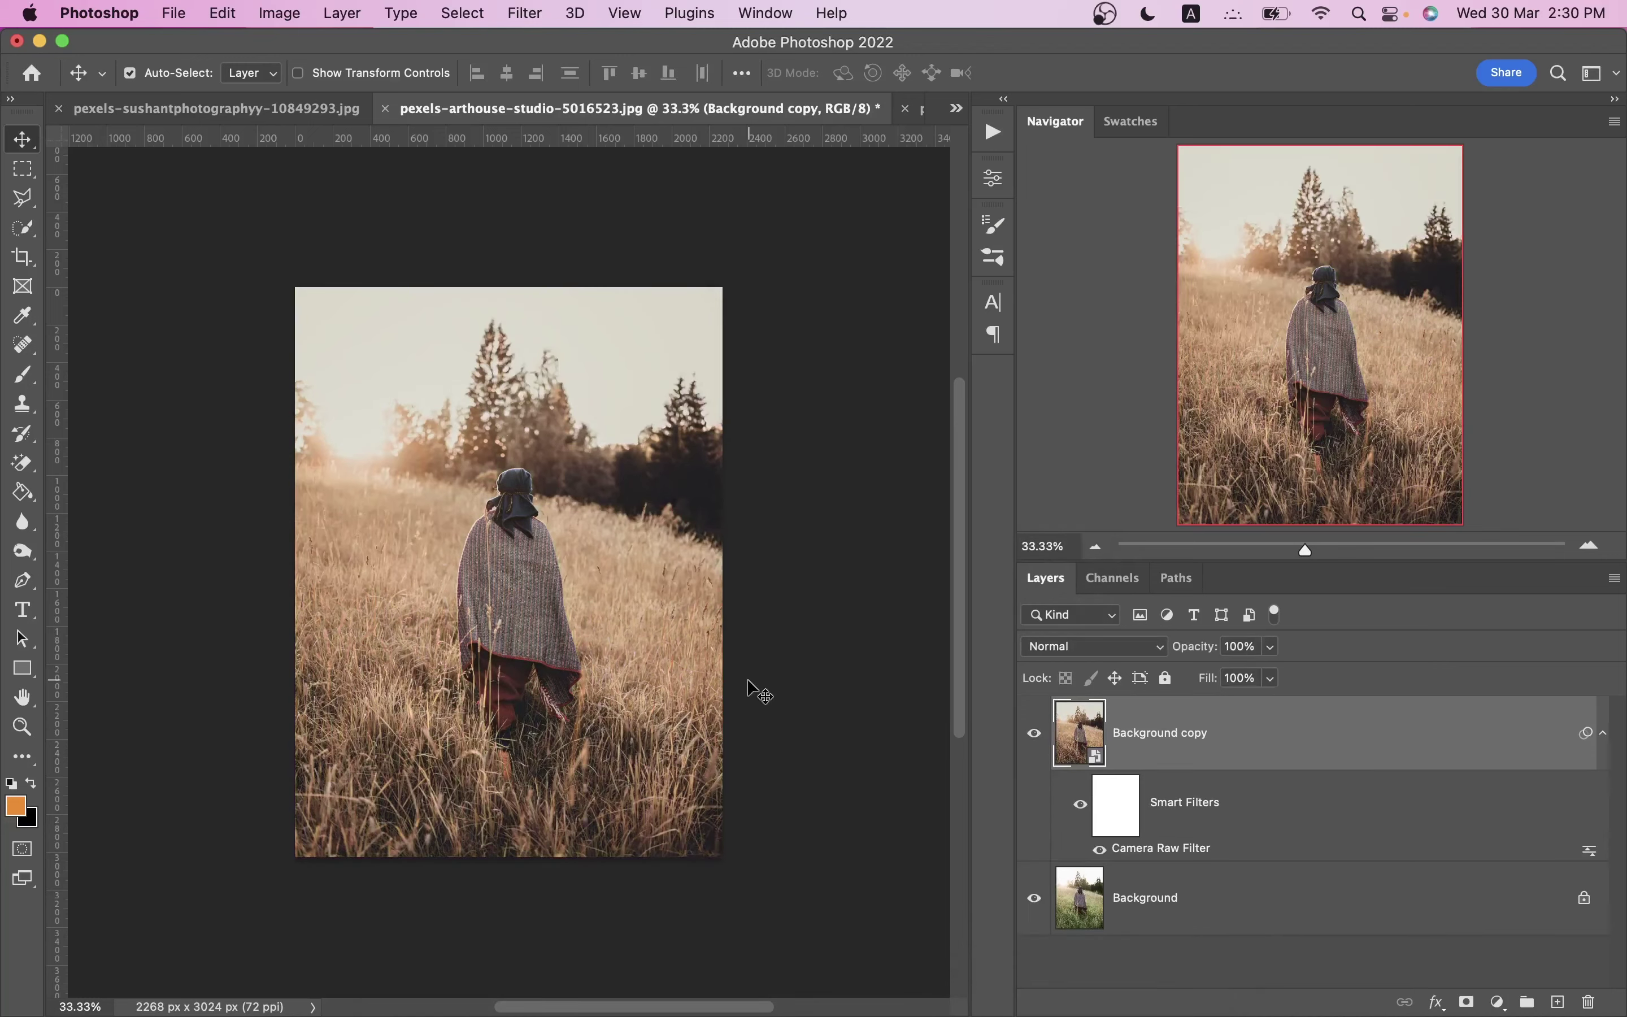
pyautogui.press('super+plus')
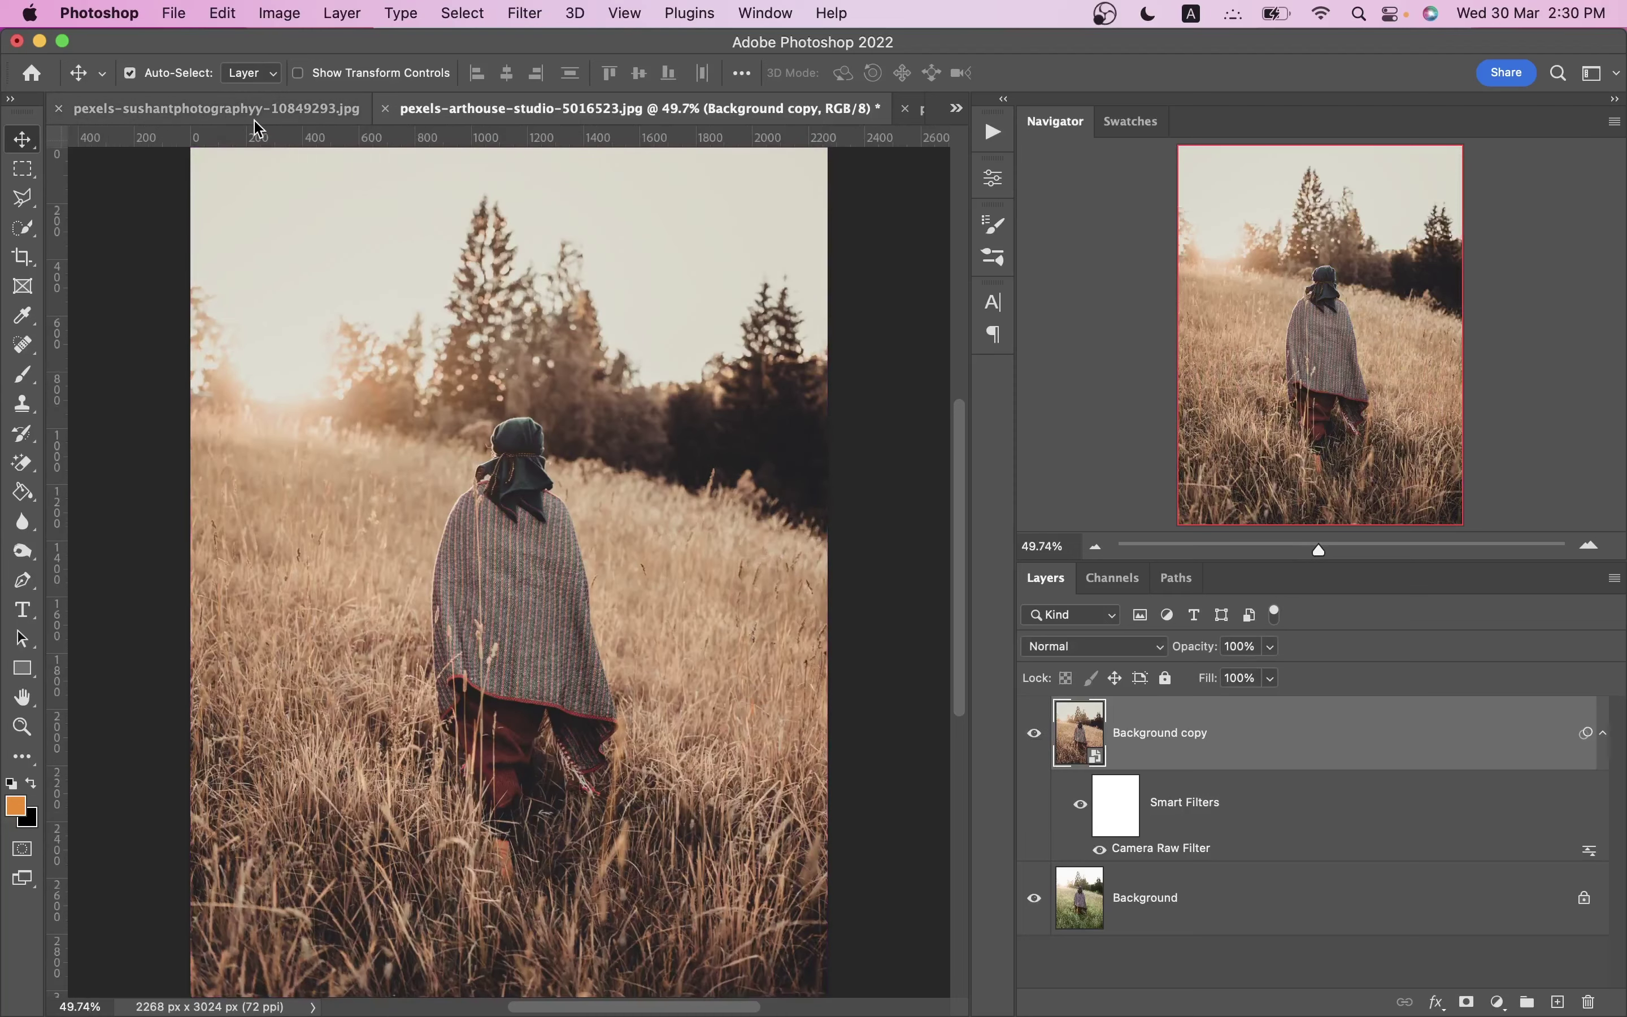
# Step: Duplicate the bicycle photo's Background, reapply the warm Camera Raw look, and compare before/after
pyautogui.click(261, 126)
pyautogui.click(884, 107)
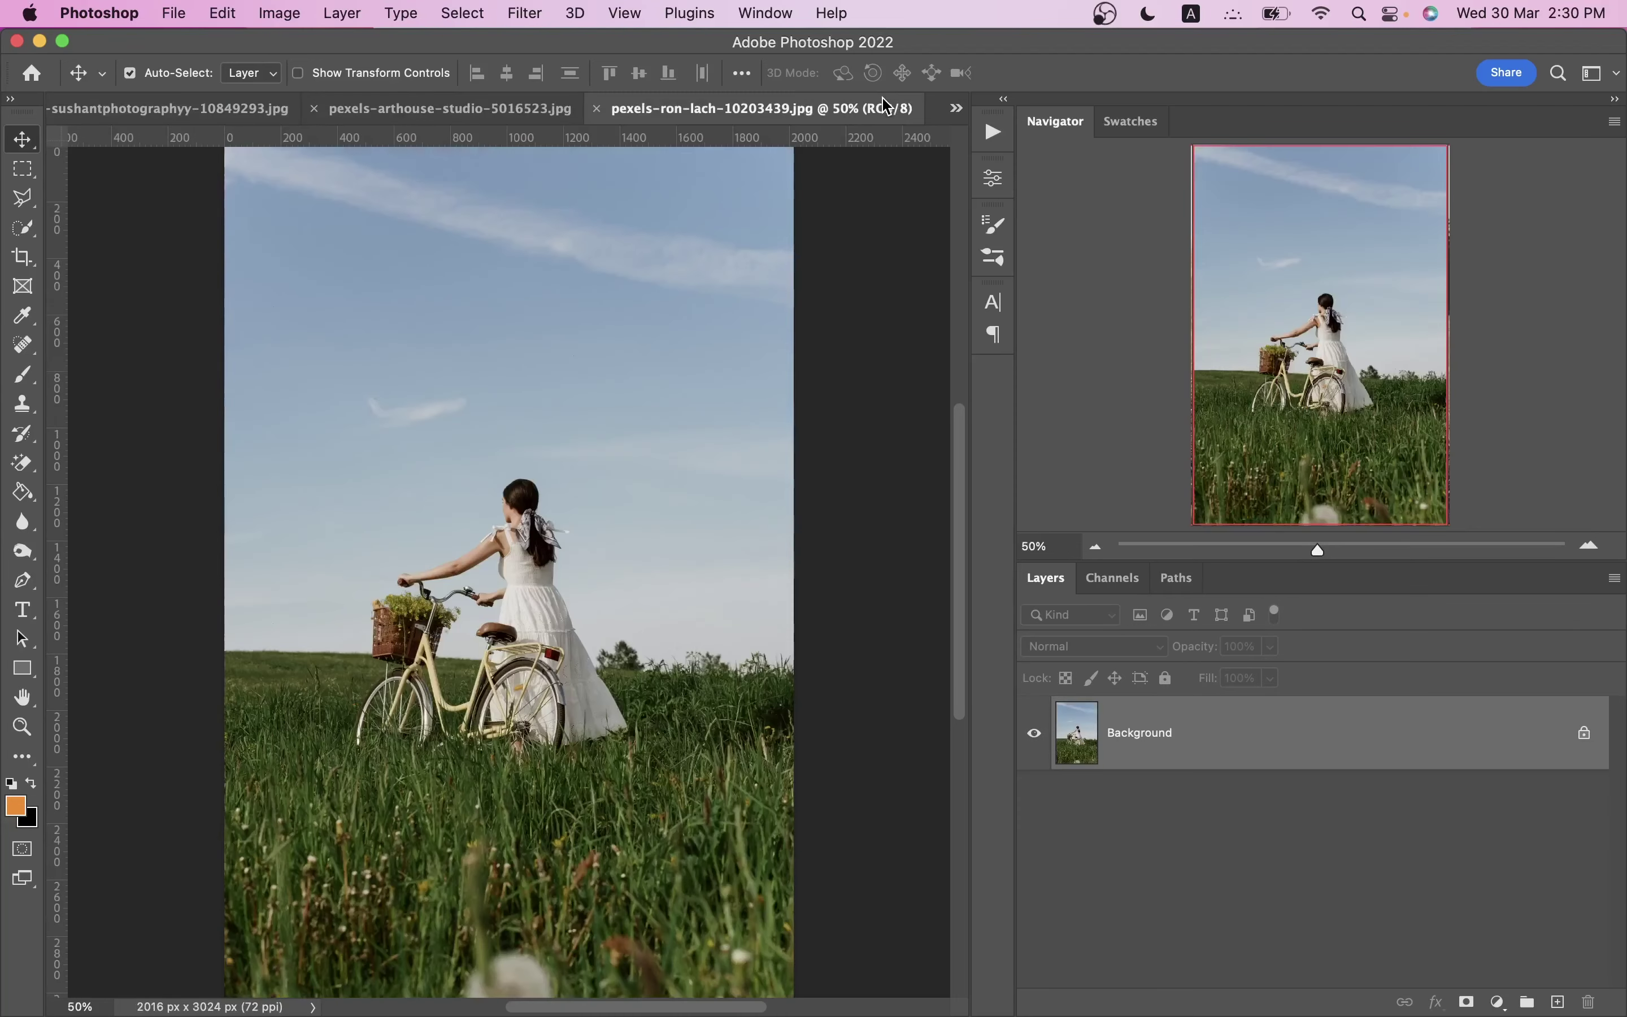
pyautogui.moveTo(1548, 745); pyautogui.dragTo(1557, 1002)
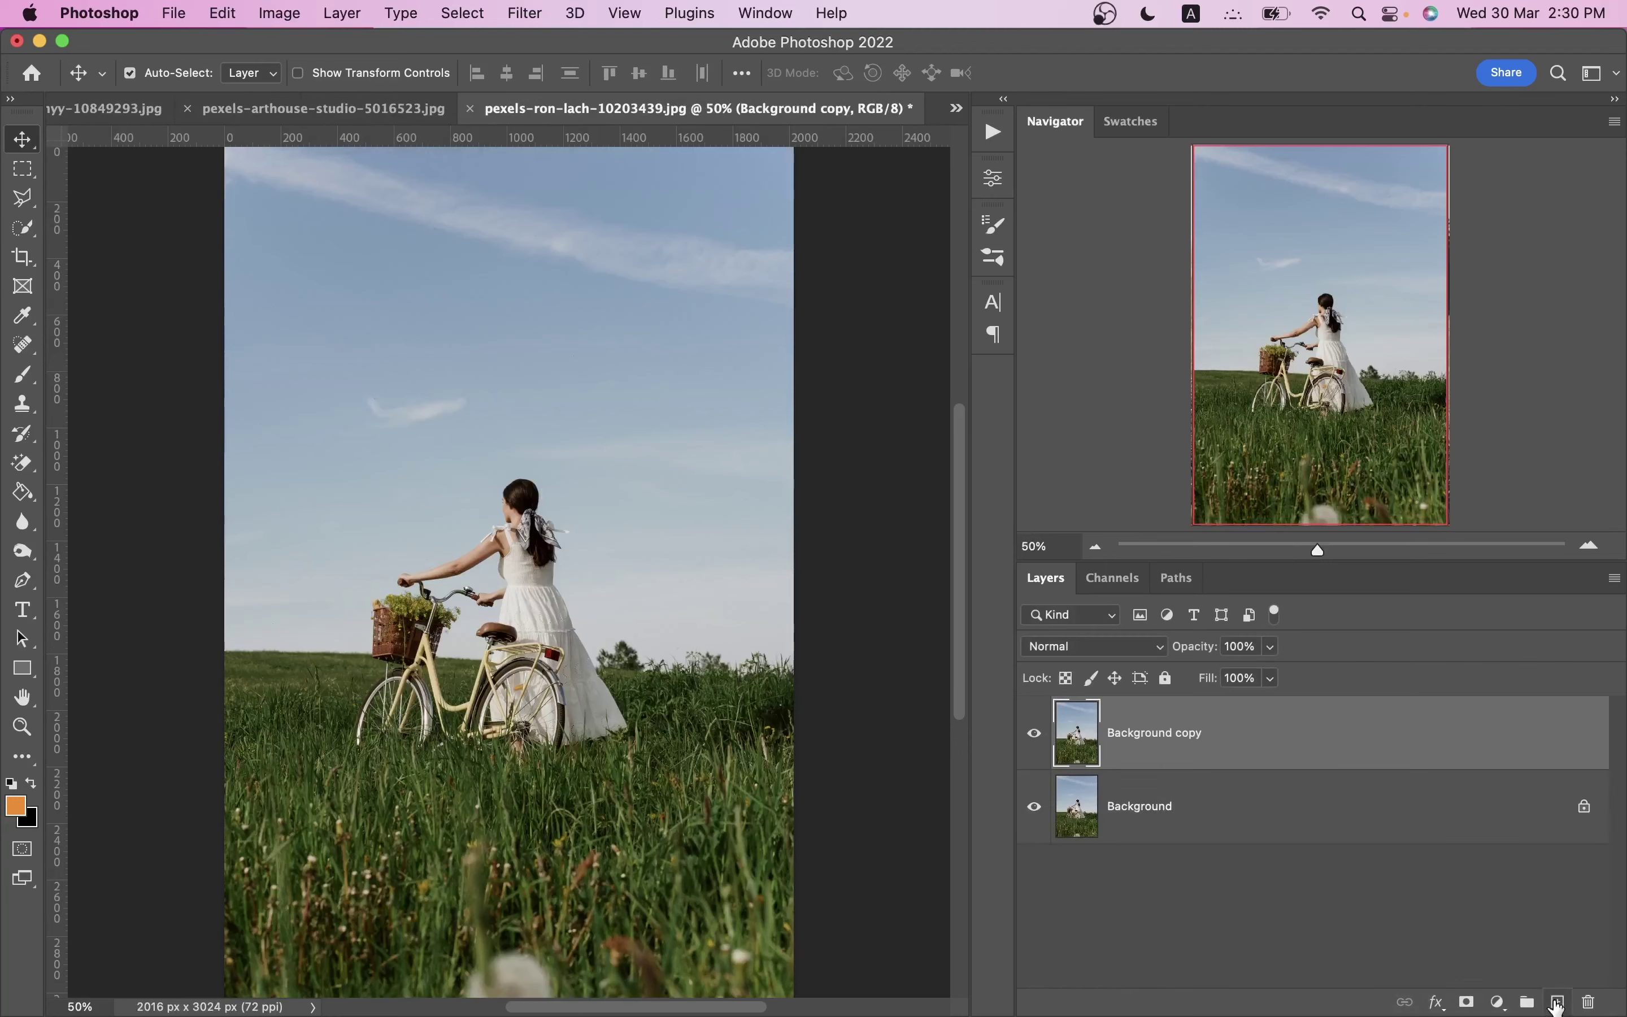
pyautogui.click(523, 14)
pyautogui.click(533, 42)
pyautogui.click(1035, 734)
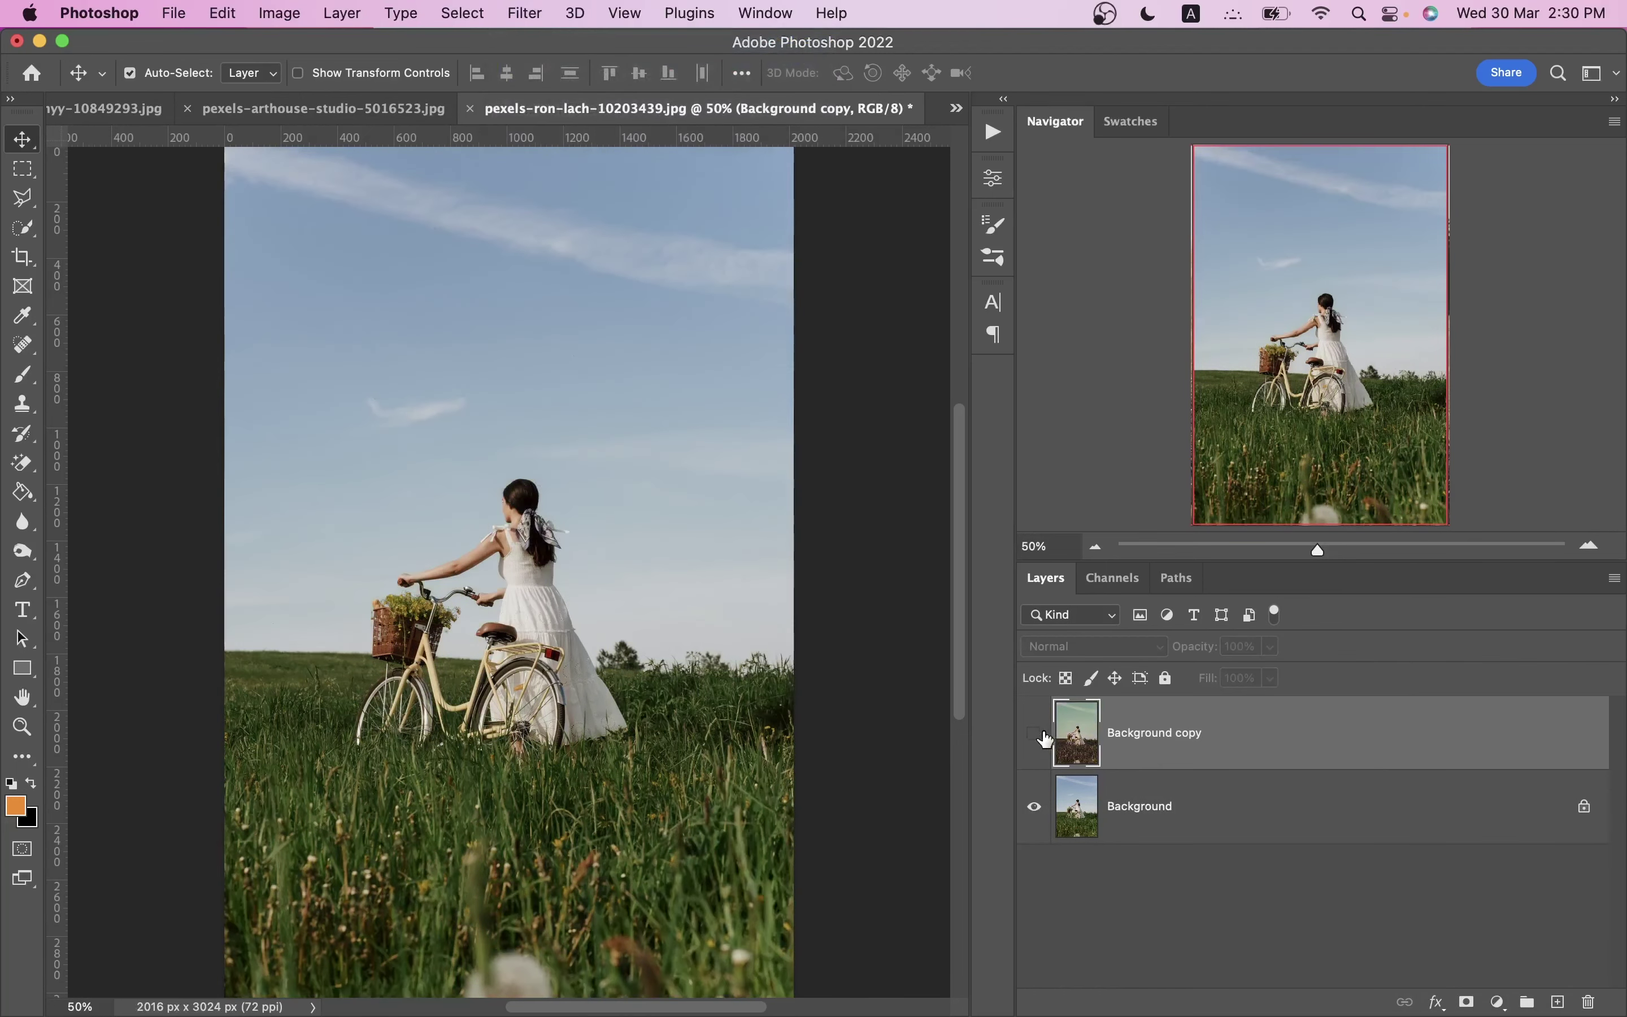
pyautogui.click(1035, 734)
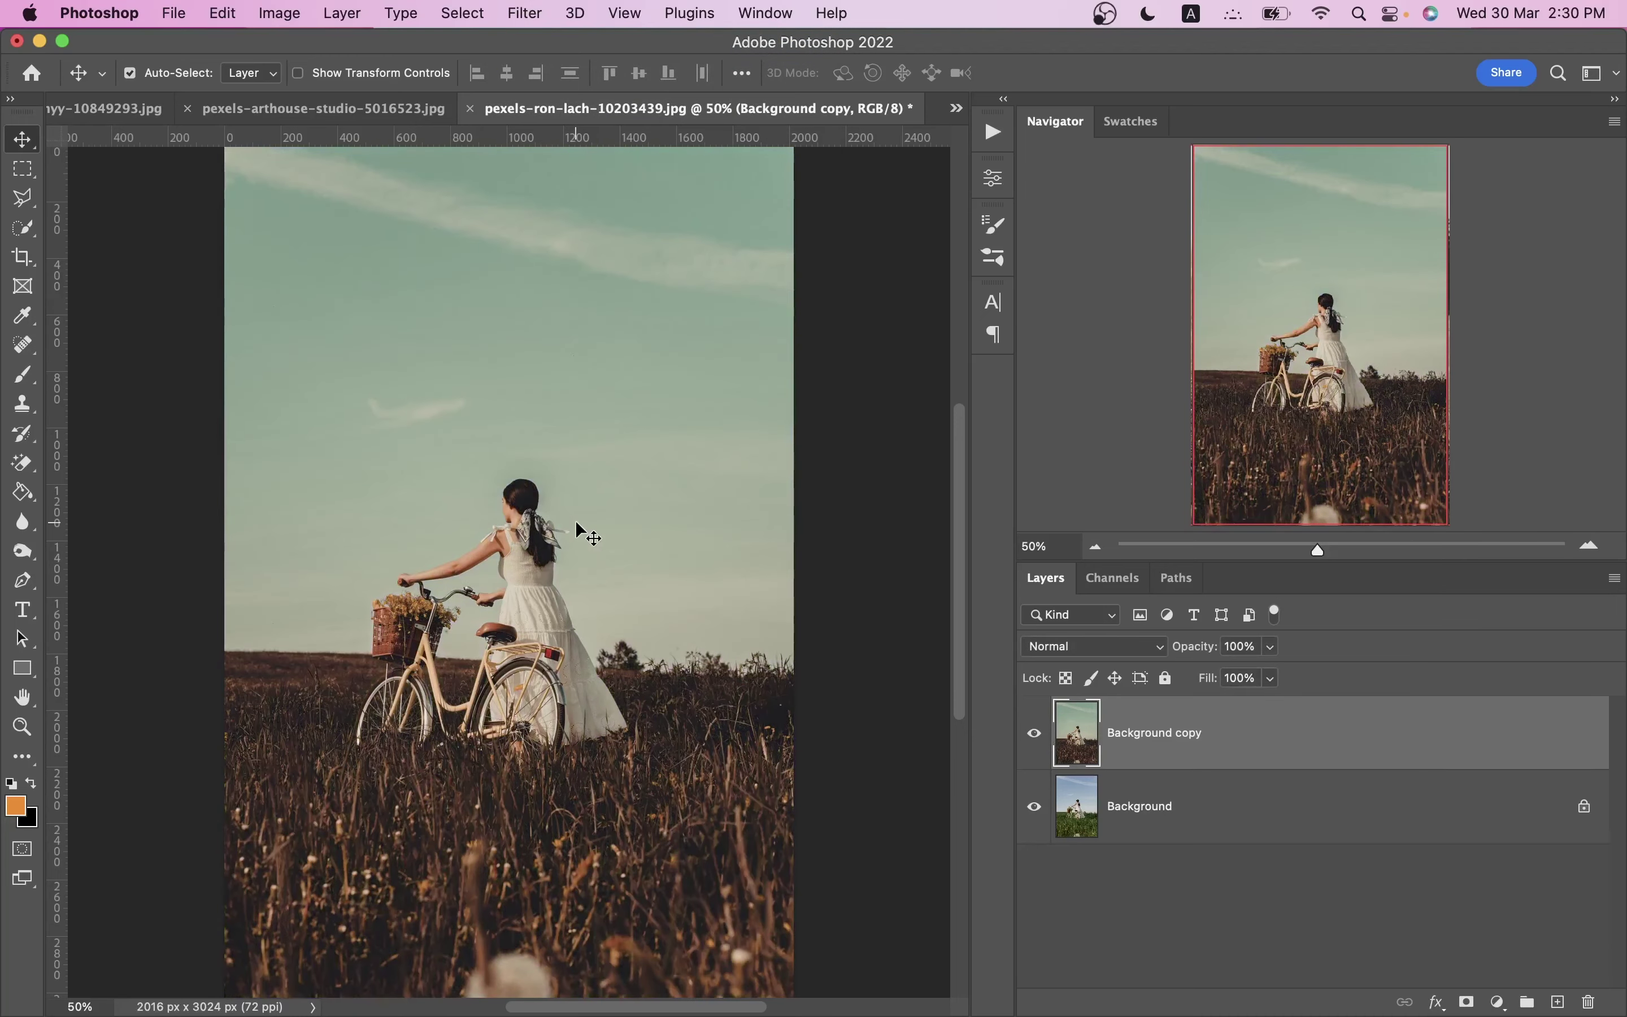
# Step: Duplicate the flower-field photo's Background, apply the same Camera Raw look, and compare before/after
pyautogui.click(134, 109)
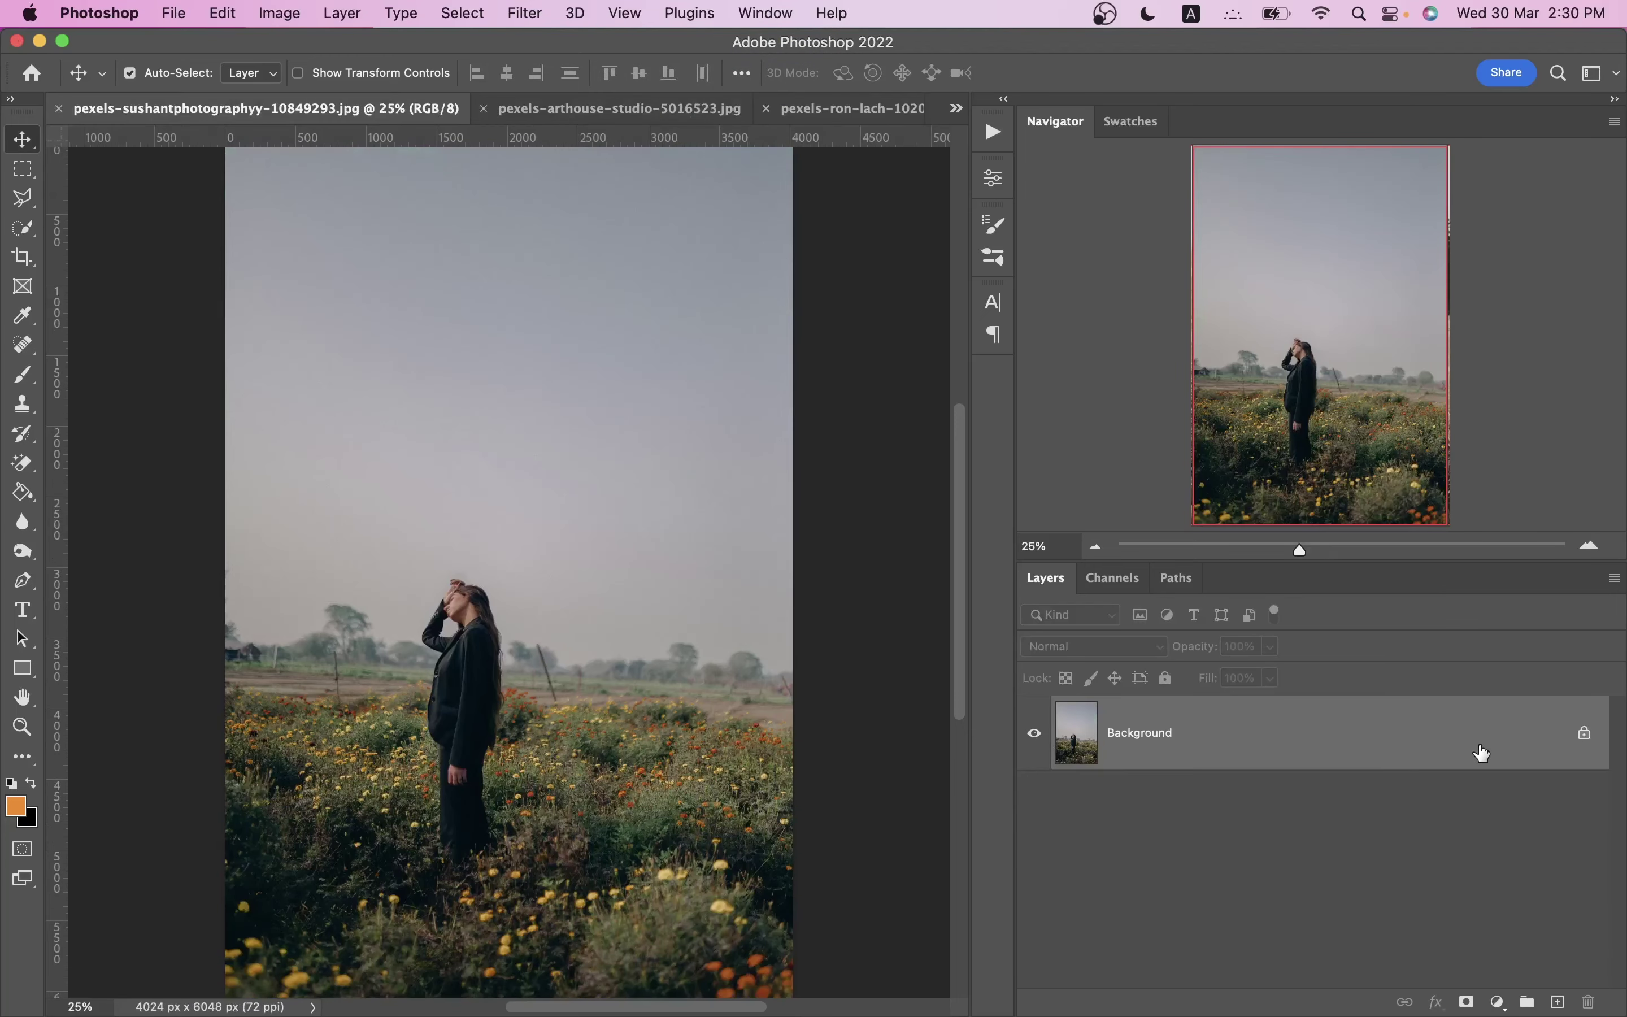
pyautogui.moveTo(1482, 751); pyautogui.dragTo(1553, 995)
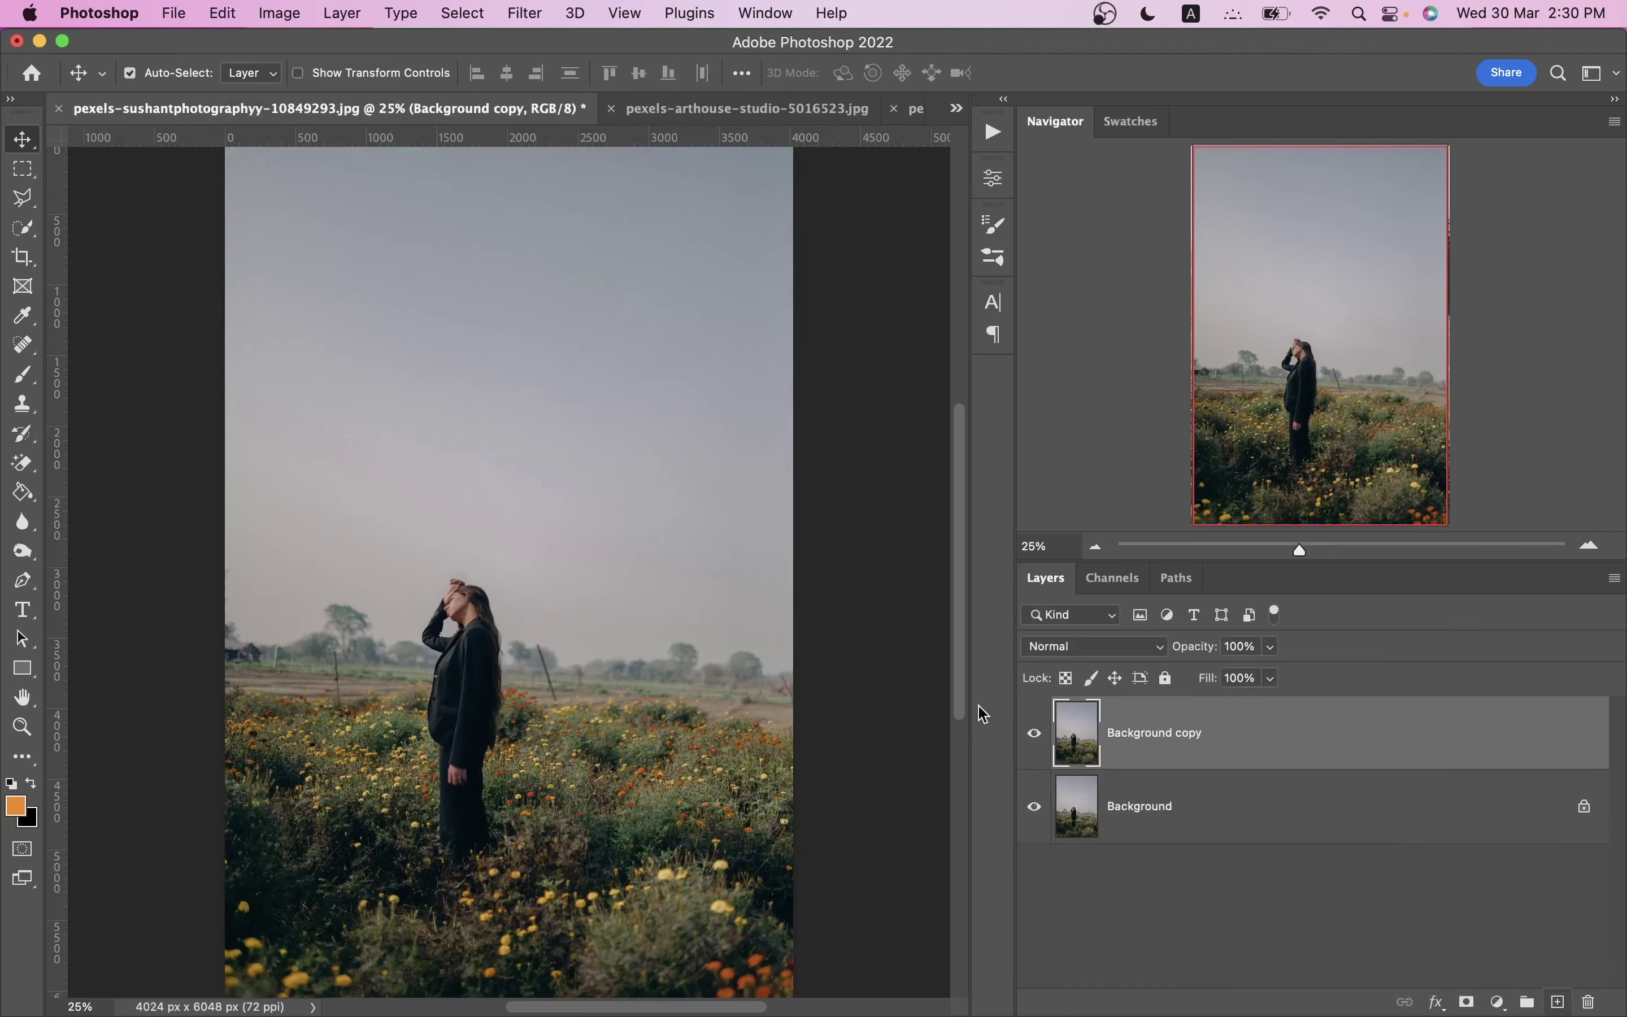
pyautogui.click(527, 15)
pyautogui.click(528, 42)
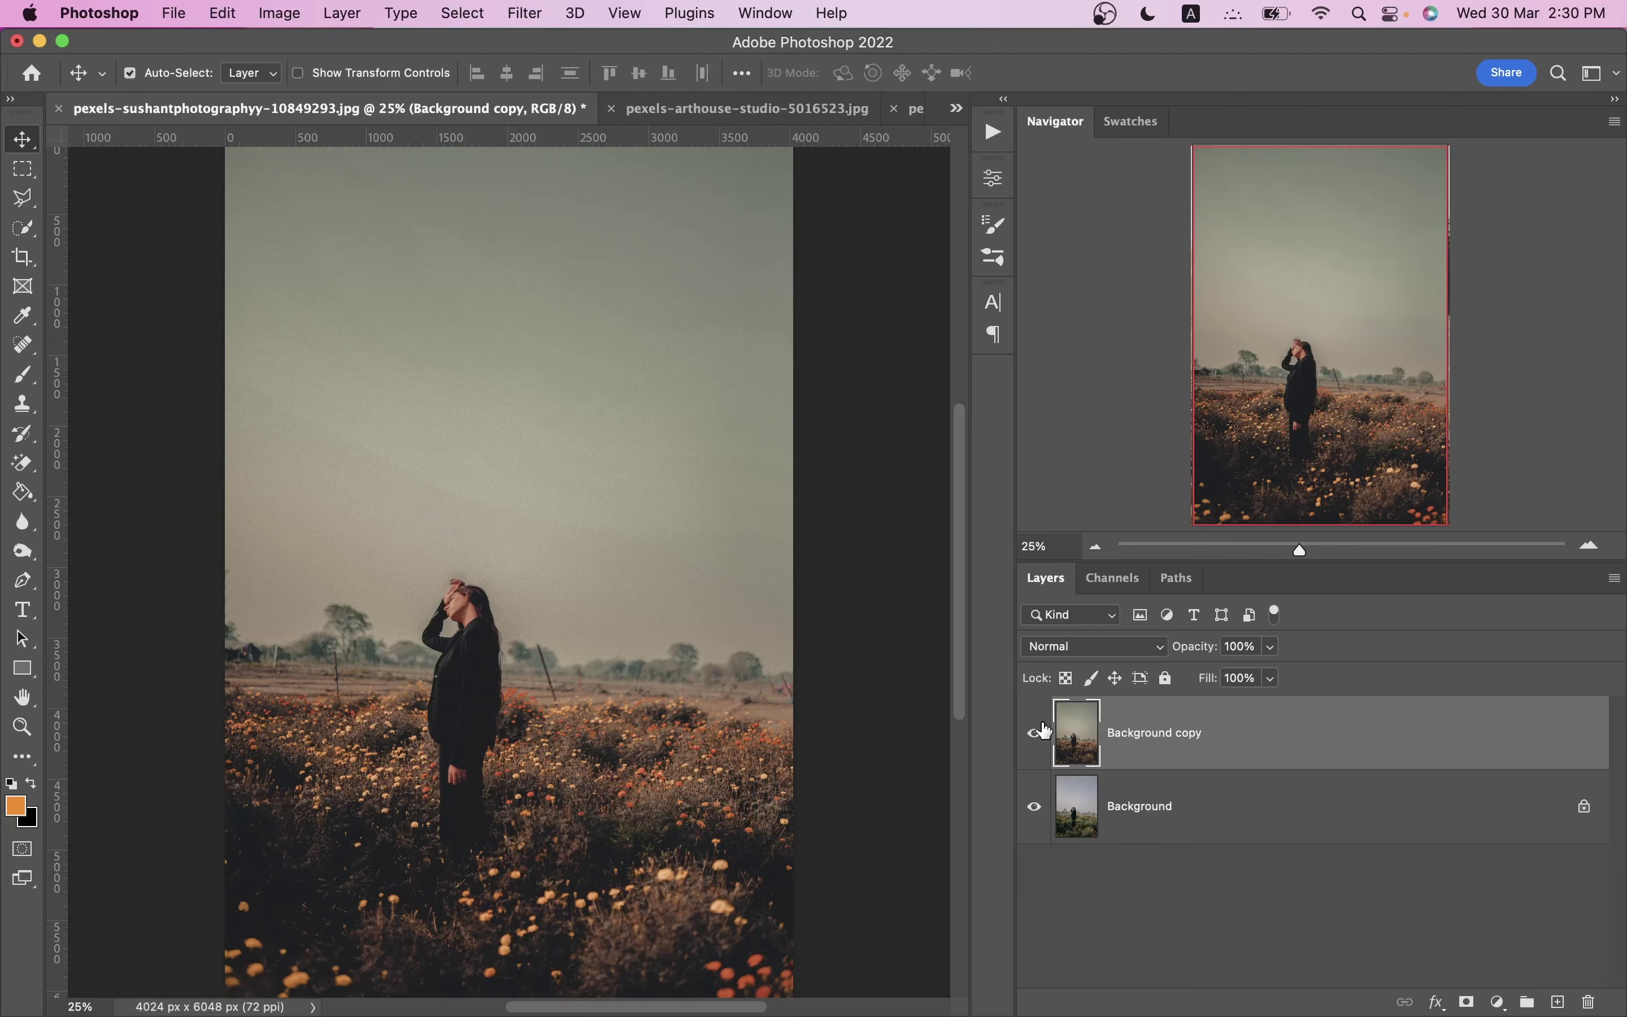
pyautogui.click(1035, 732)
pyautogui.click(1036, 732)
# Step: Switch back to the pexels-arthouse-studio-5016523.jpg cloaked-figure document
pyautogui.click(746, 108)
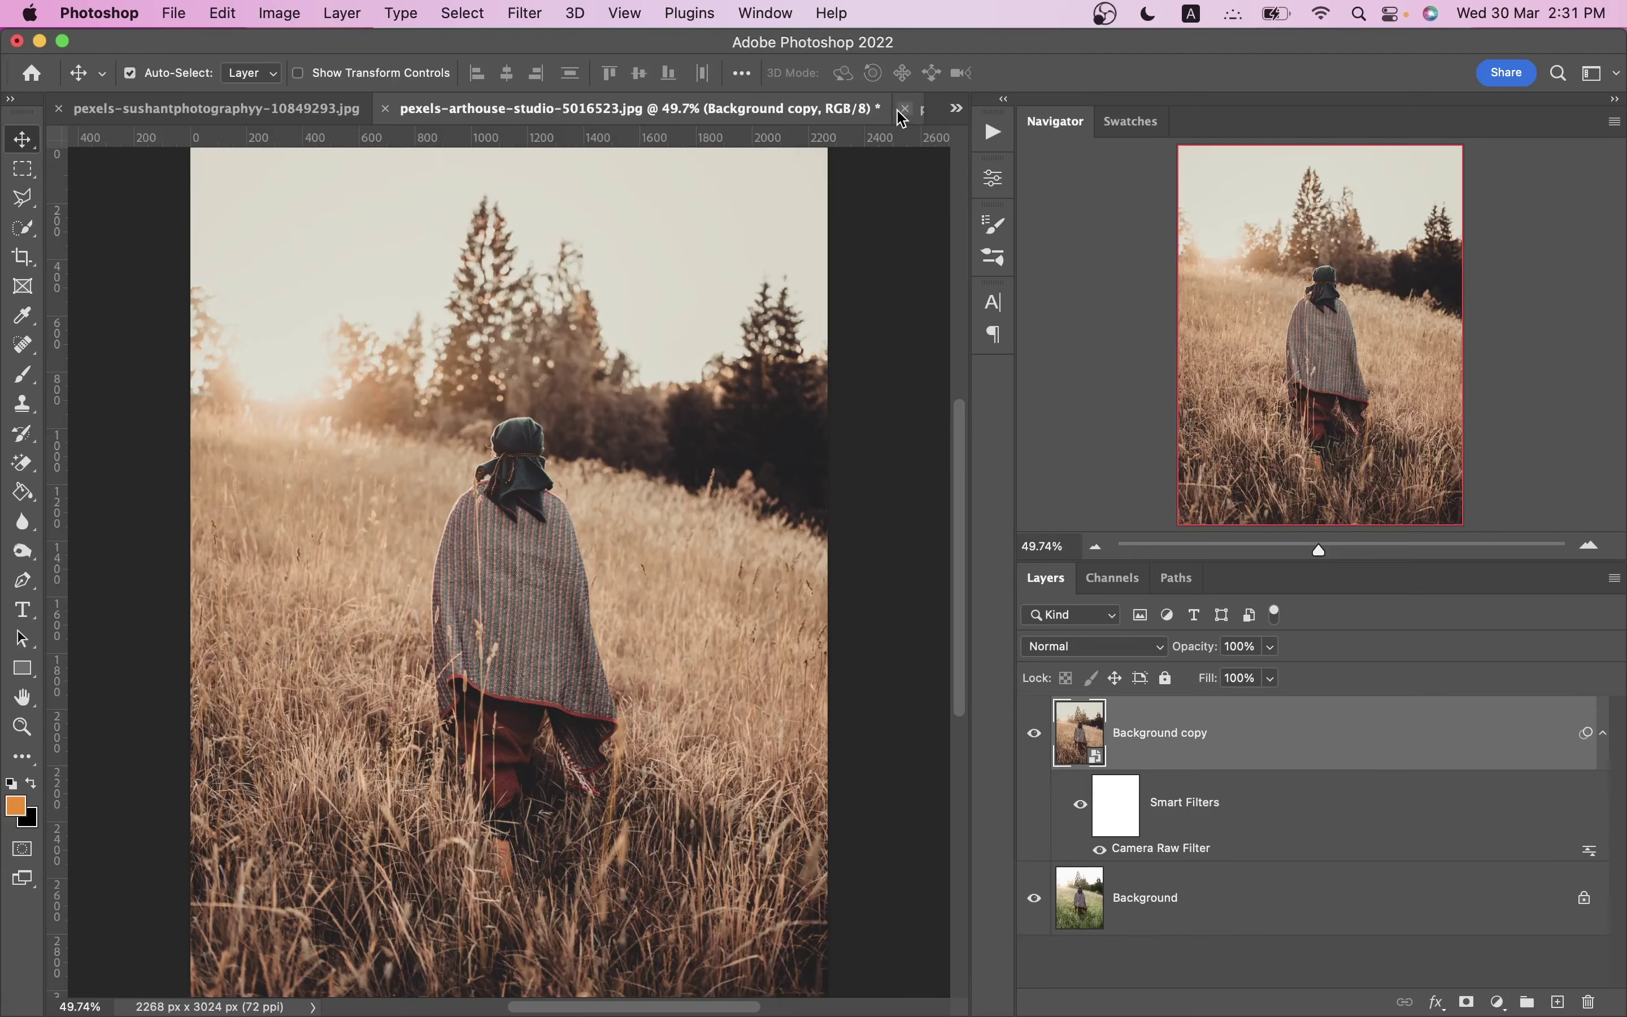